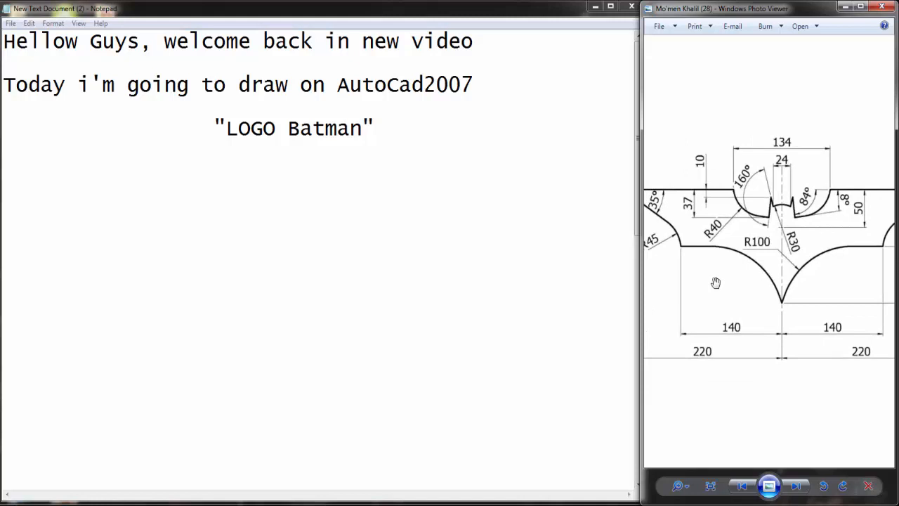
# Step: Switch to AutoCAD with the empty Drawing1.dwg beside the Batman logo reference image
pyautogui.scroll(-3, 745, 274)
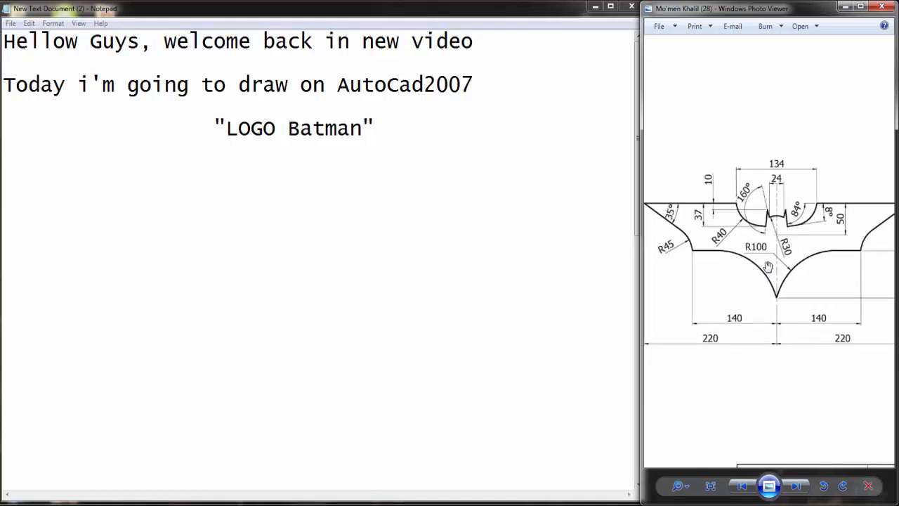
pyautogui.click(246, 168)
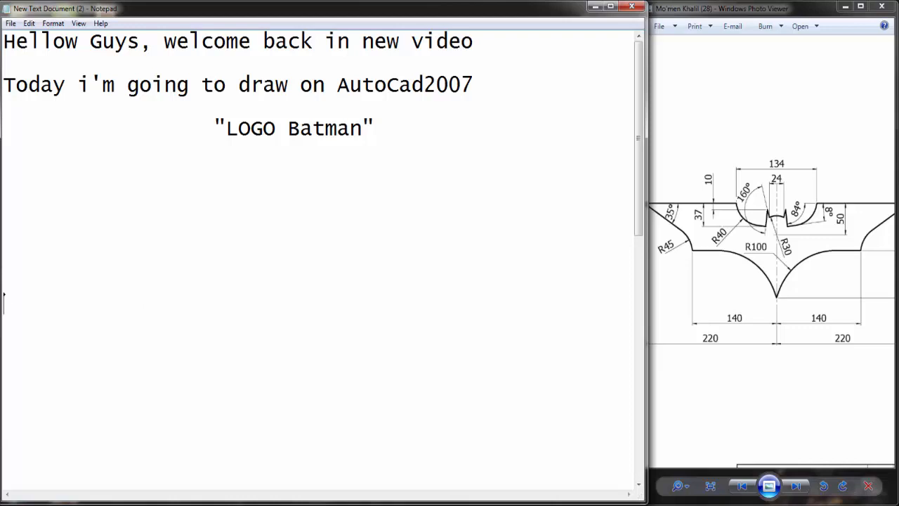
pyautogui.hotkey('alt', 'Tab')
pyautogui.click(301, 290)
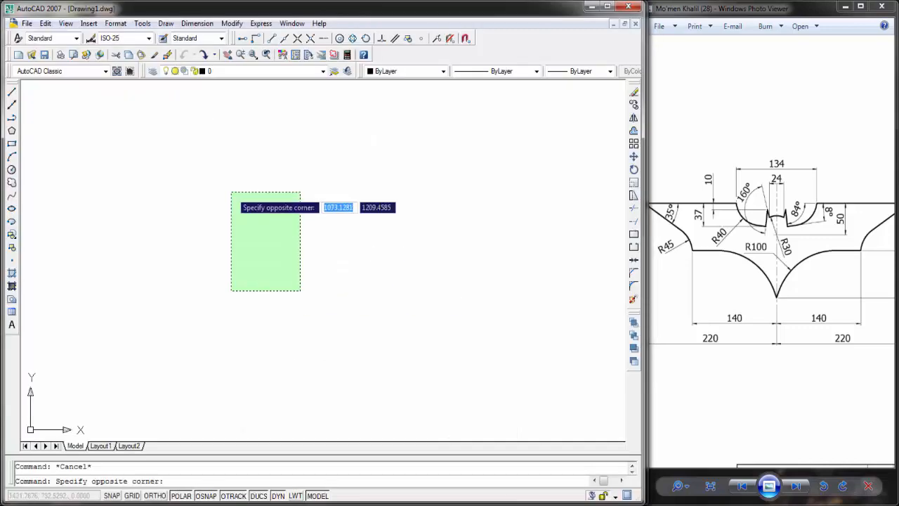
pyautogui.press('Escape')
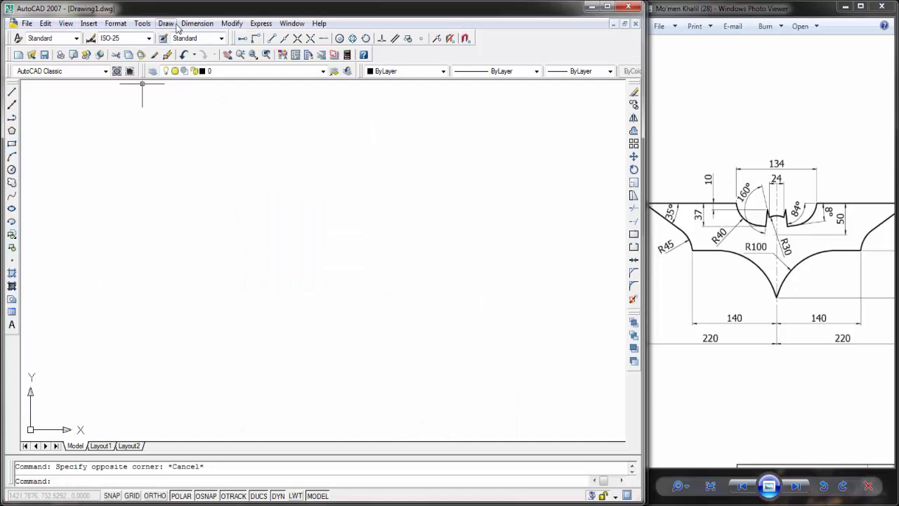
# Step: Set the model space limits from 0,0 to 420,297 and zoom to show the whole drawing area
pyautogui.click(116, 23)
pyautogui.click(150, 213)
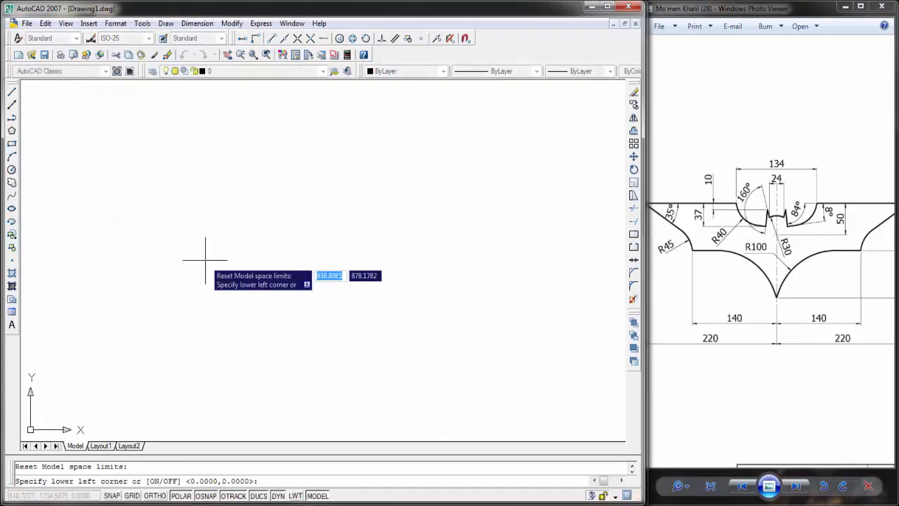
pyautogui.write('0,0')
pyautogui.press('Return')
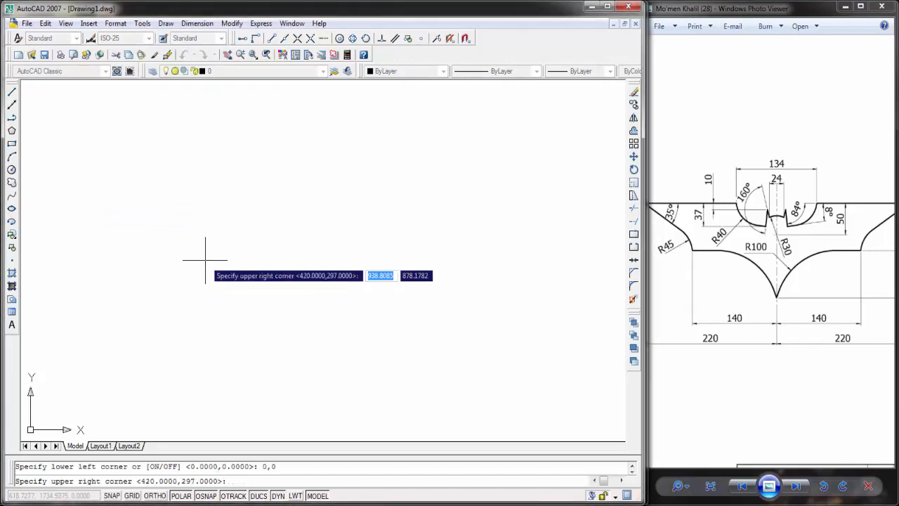
pyautogui.write('420,297')
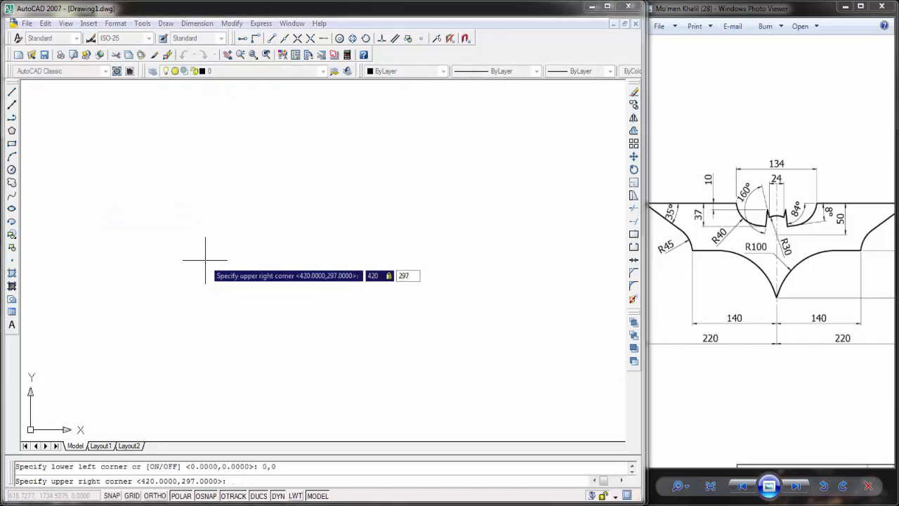
pyautogui.press('Return')
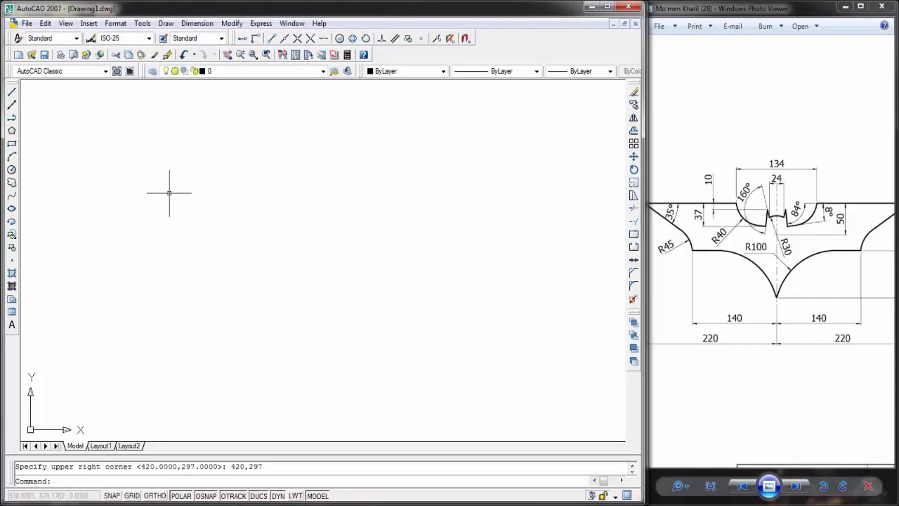
pyautogui.write('z')
pyautogui.press('Return')
pyautogui.write('a')
pyautogui.press('Return')
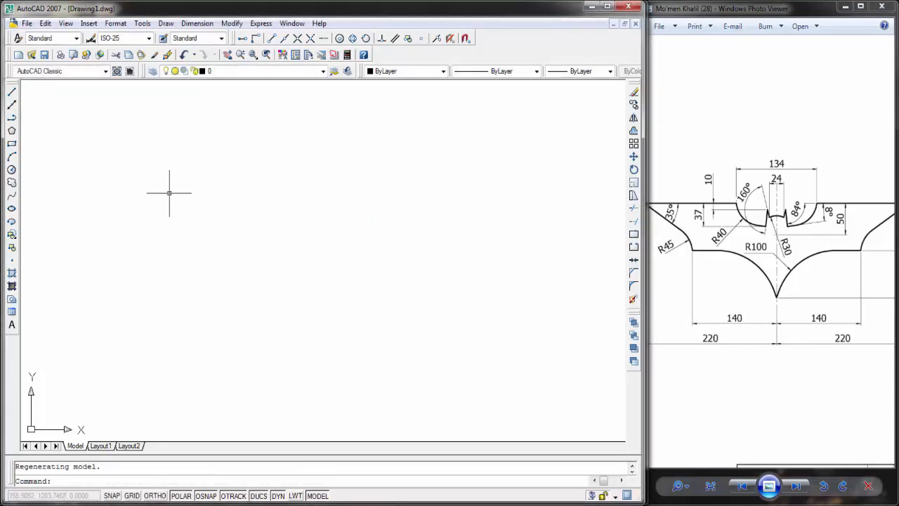
# Step: Draw a vertical centre line about 180 units long, running downward from the upper part of the drawing area
pyautogui.click(11, 92)
pyautogui.click(278, 124)
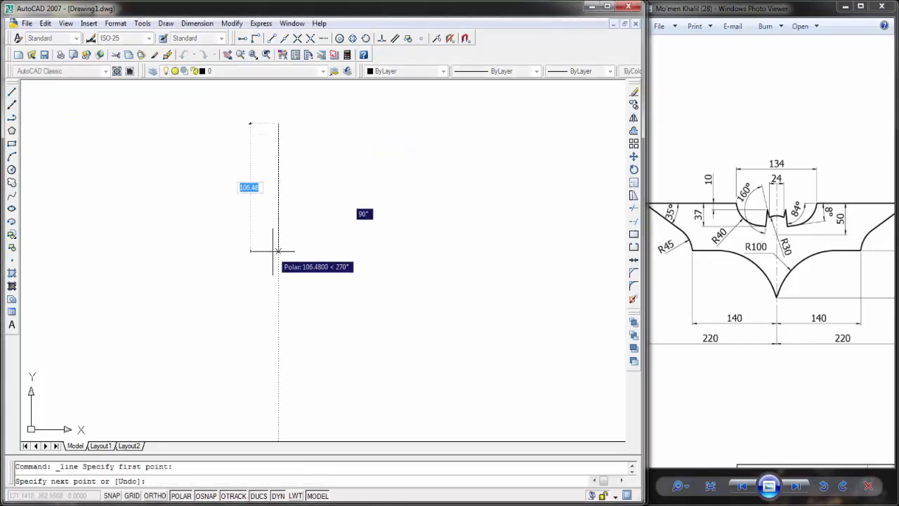
pyautogui.click(279, 342)
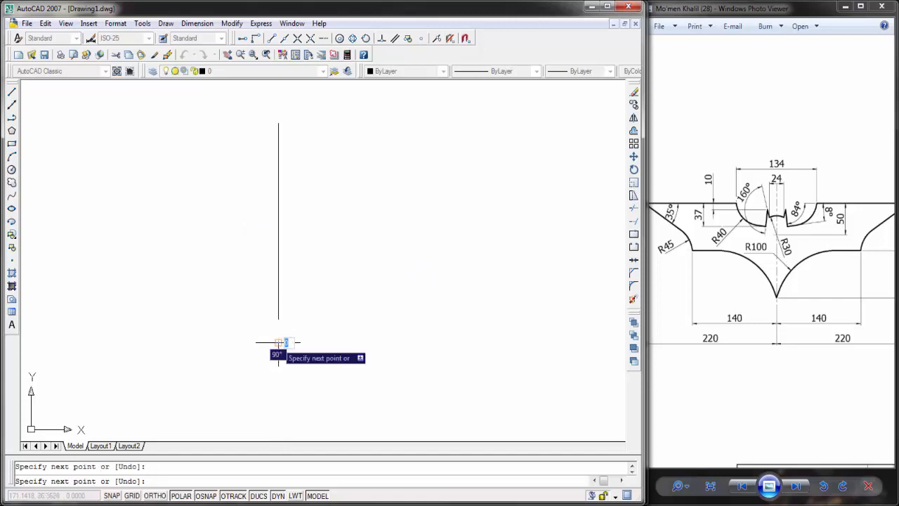
pyautogui.press('Return')
# Step: Draw a horizontal line to the right, starting on the vertical line 50 units below its top end
pyautogui.moveTo(291, 138); pyautogui.dragTo(312, 155, button='middle')
pyautogui.scroll(2, 295, 140)
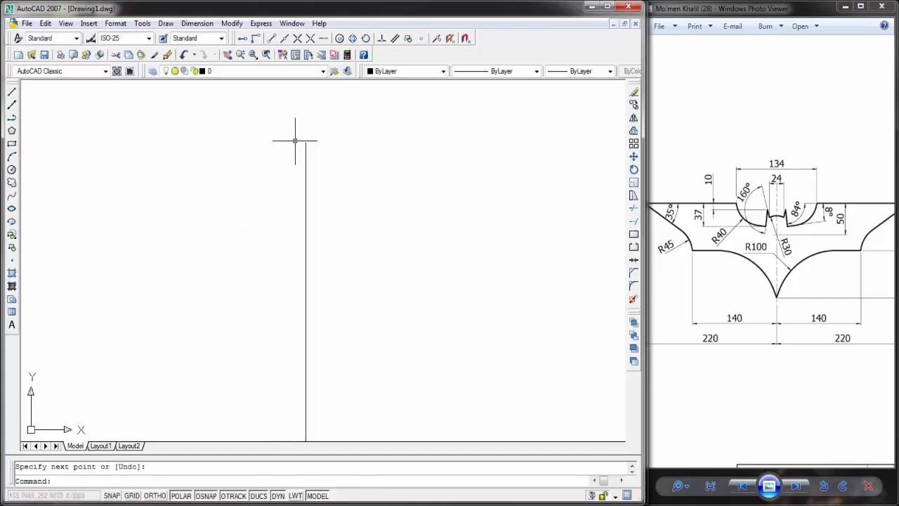
pyautogui.press('Return')
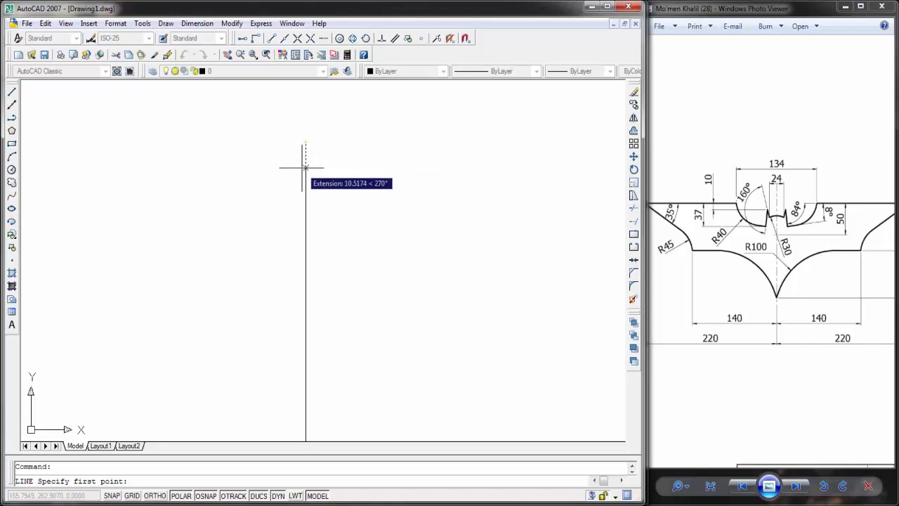
pyautogui.write('50')
pyautogui.press('Return')
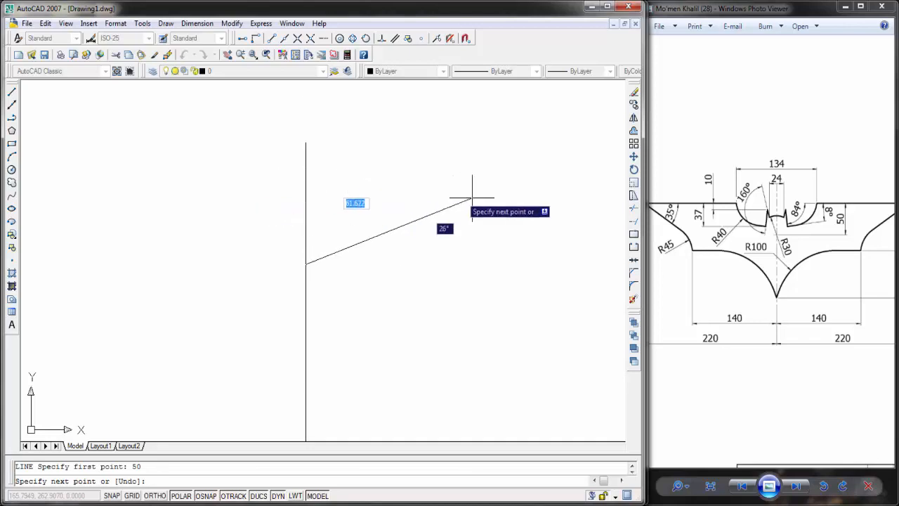
pyautogui.click(568, 262)
pyautogui.press('Escape')
# Step: Stretch the left end of the horizontal line leftward so it crosses the vertical centre line
pyautogui.click(476, 222)
pyautogui.click(420, 276)
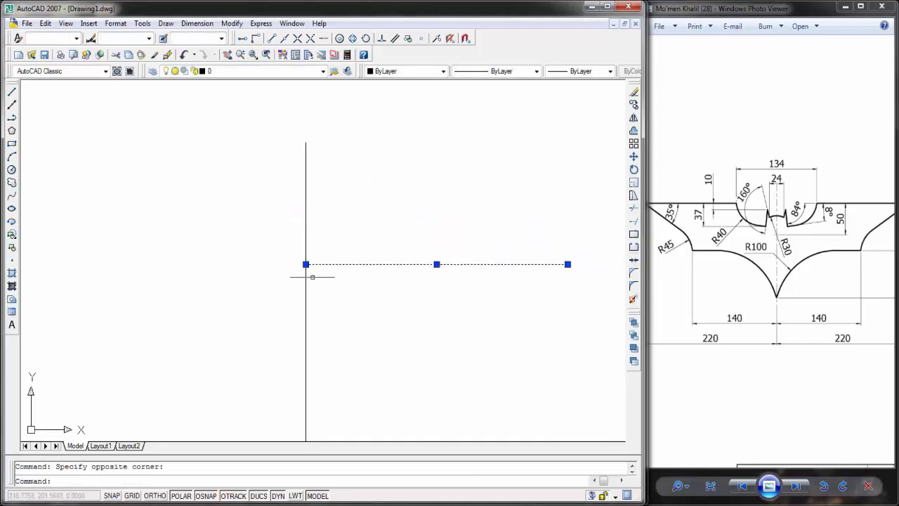
pyautogui.click(305, 264)
pyautogui.click(89, 264)
pyautogui.press('Escape')
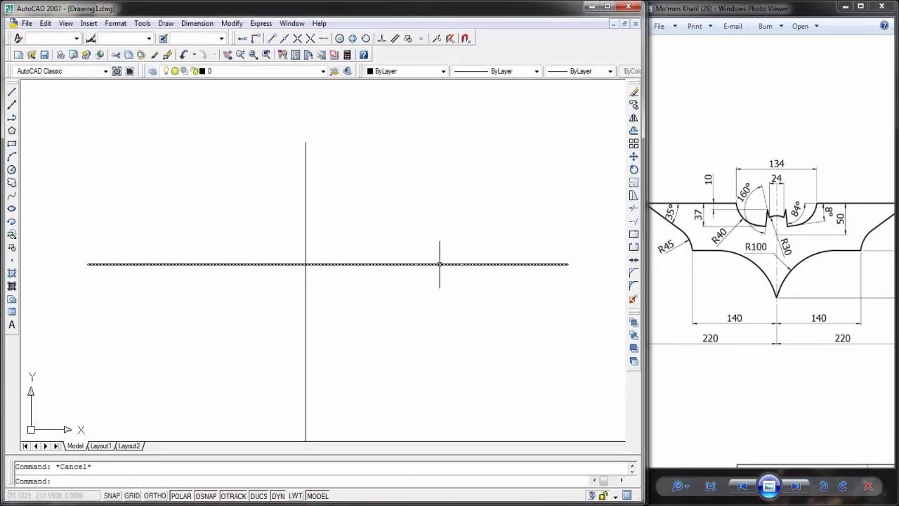
# Step: Add the note "Start will be from the head" to the Notepad document
pyautogui.moveTo(423, 224)
pyautogui.mouseDown(button='middle')
pyautogui.moveTo(476, 220)
pyautogui.moveTo(445, 222)
pyautogui.mouseUp(button='middle')
pyautogui.scroll(2, 409, 223)
pyautogui.click(845, 237)
pyautogui.scroll(3, 818, 214)
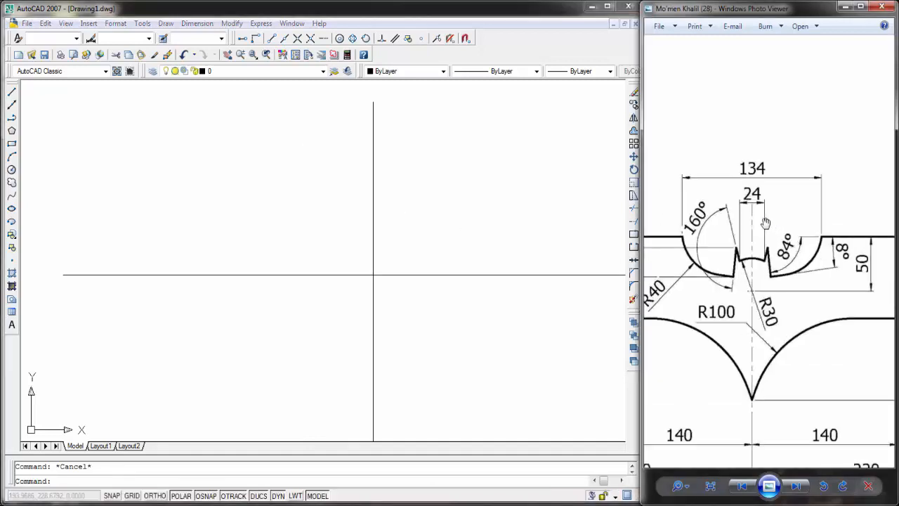
pyautogui.moveTo(695, 283); pyautogui.dragTo(717, 270)
pyautogui.hotkey('alt', 'Tab')
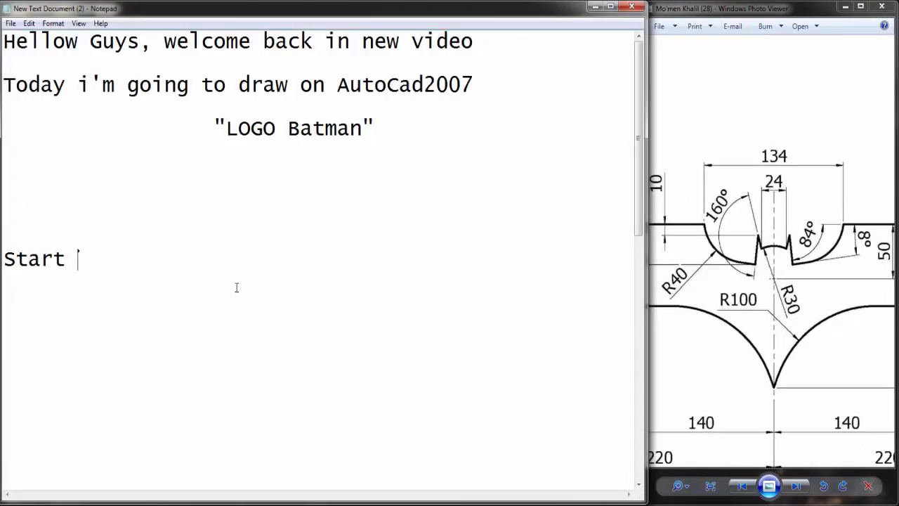
pyautogui.write('be from the head')
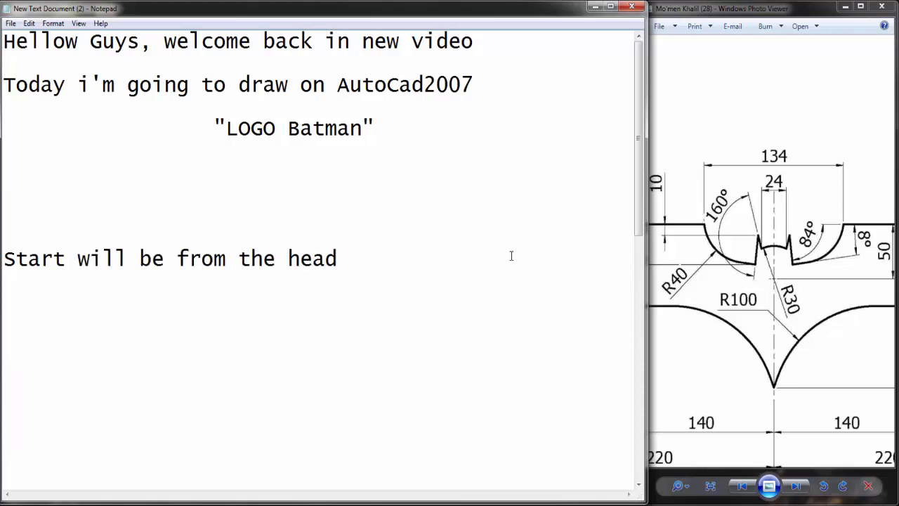
# Step: Switch back to the AutoCAD drawing containing the two crossing centre lines
pyautogui.click(714, 248)
pyautogui.scroll(2, 803, 260)
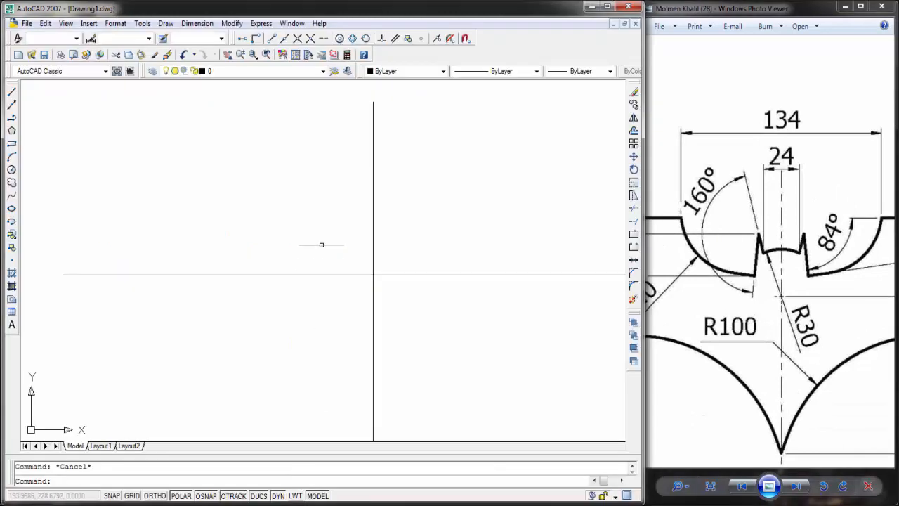
pyautogui.click(323, 240)
pyautogui.press('Escape')
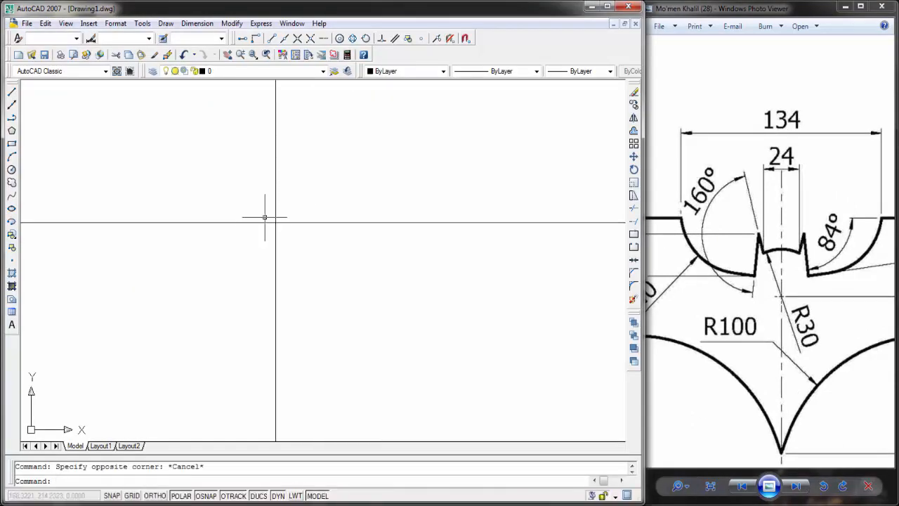
pyautogui.moveTo(162, 175); pyautogui.dragTo(167, 198, button='middle')
pyautogui.scroll(-3, 240, 175)
pyautogui.moveTo(257, 167); pyautogui.dragTo(260, 173, button='middle')
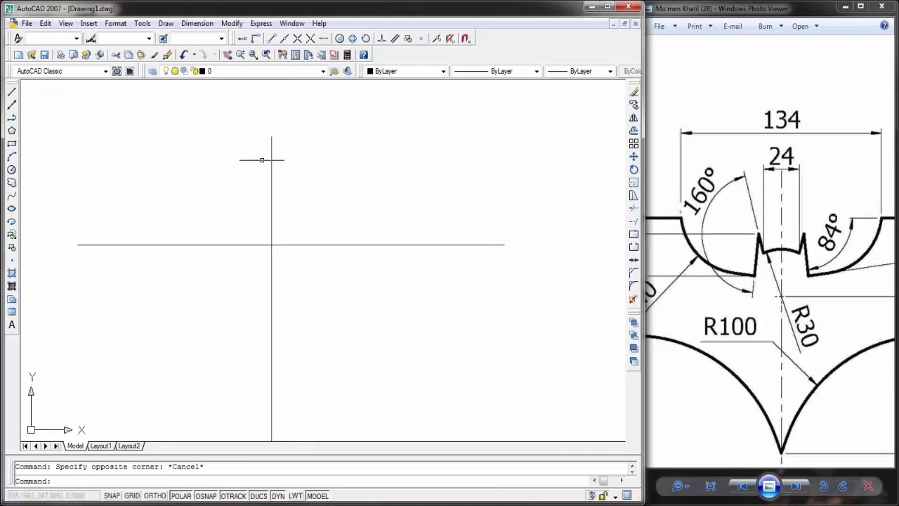
# Step: Draw a horizontal line 153 units long to the right, starting 67 units right of the vertical line's top end
pyautogui.click(11, 92)
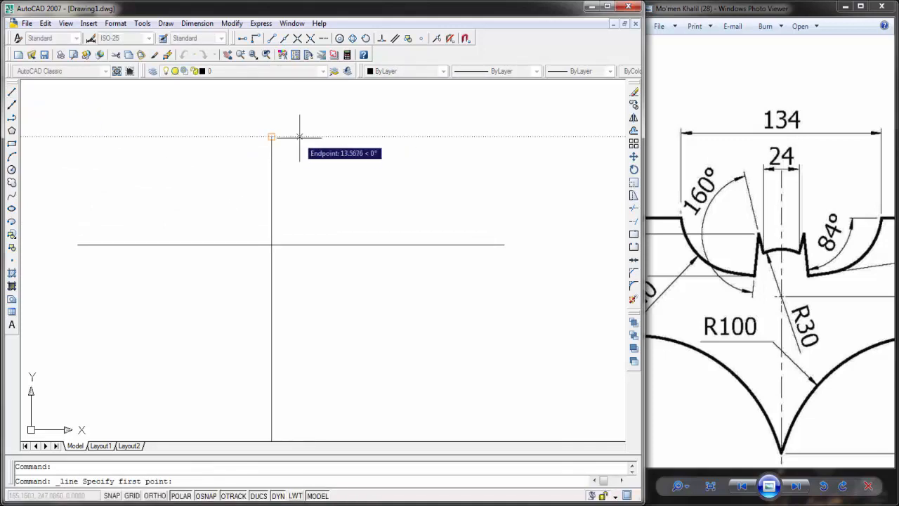
pyautogui.click(782, 125)
pyautogui.scroll(2, 782, 125)
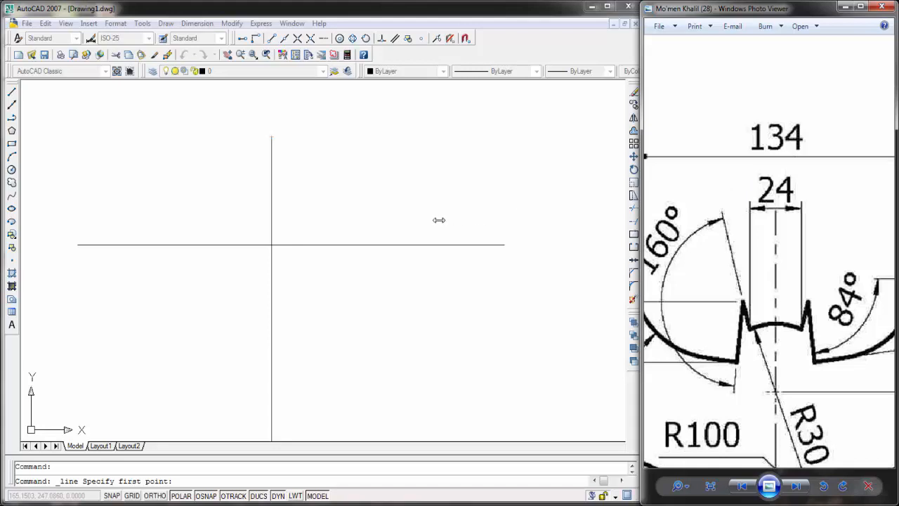
pyautogui.click(16, 92)
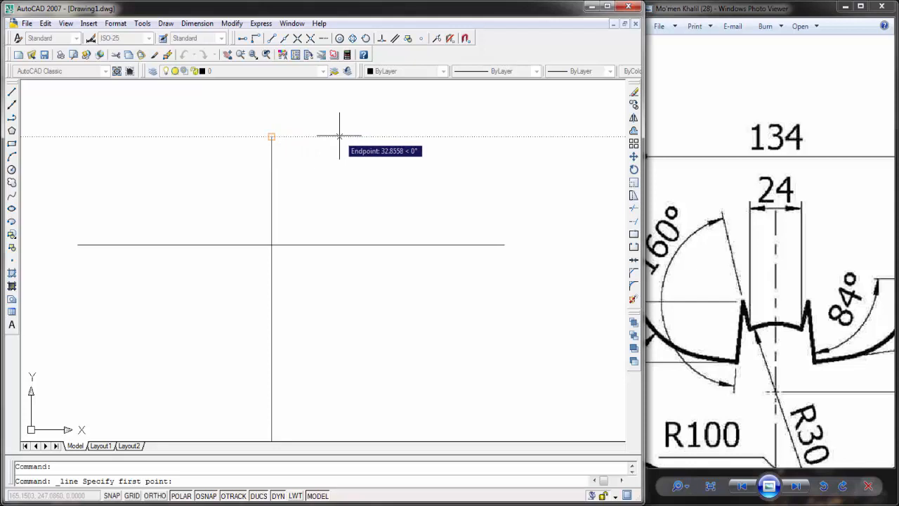
pyautogui.write('67')
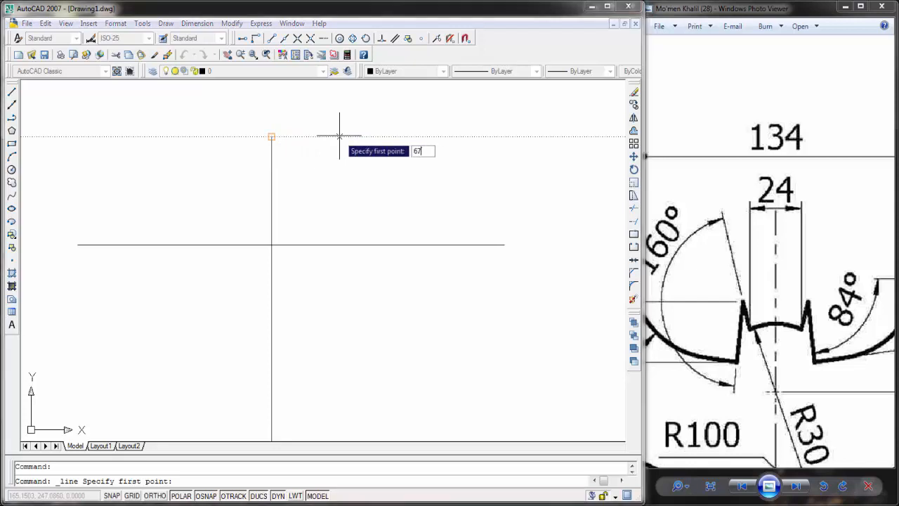
pyautogui.press('Return')
pyautogui.moveTo(491, 136); pyautogui.dragTo(449, 141, button='middle')
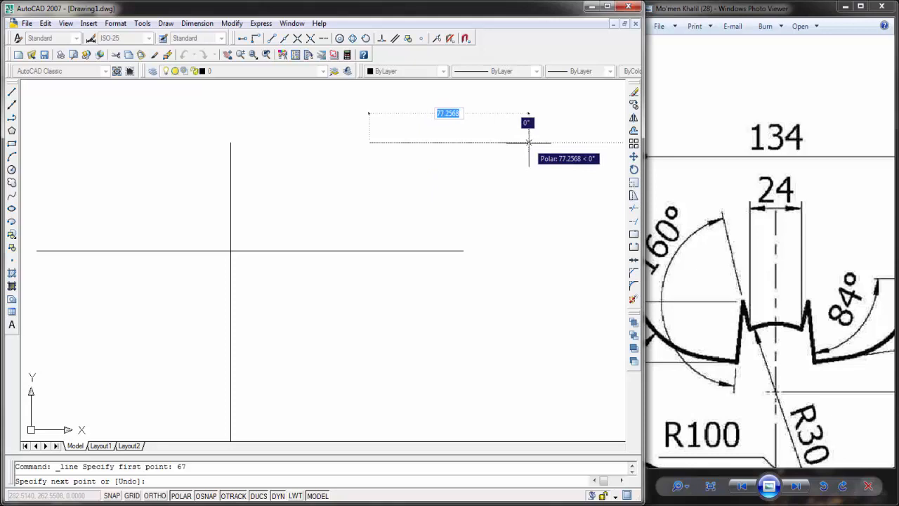
pyautogui.write('1')
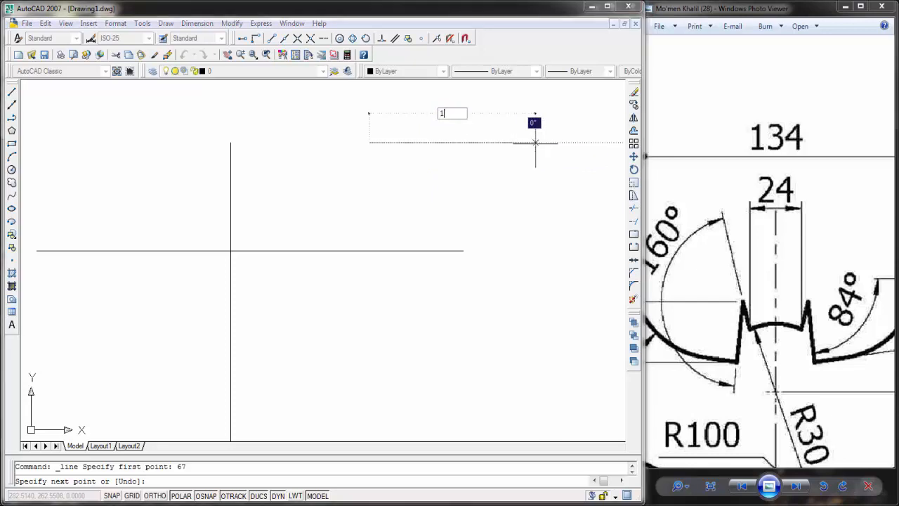
pyautogui.write('53')
pyautogui.press('Return')
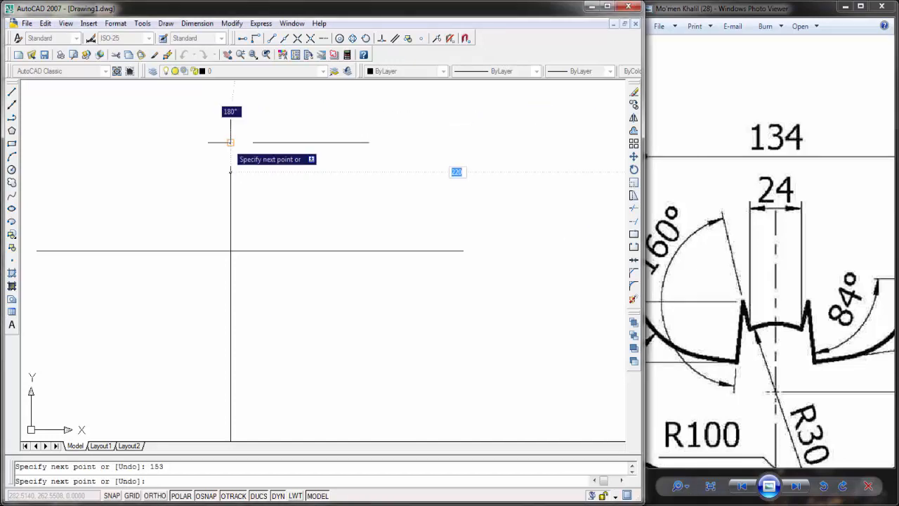
pyautogui.press('Escape')
pyautogui.scroll(-2, 364, 158)
pyautogui.moveTo(392, 151); pyautogui.dragTo(353, 171, button='middle')
pyautogui.press('Escape')
pyautogui.click(405, 152)
pyautogui.click(410, 170)
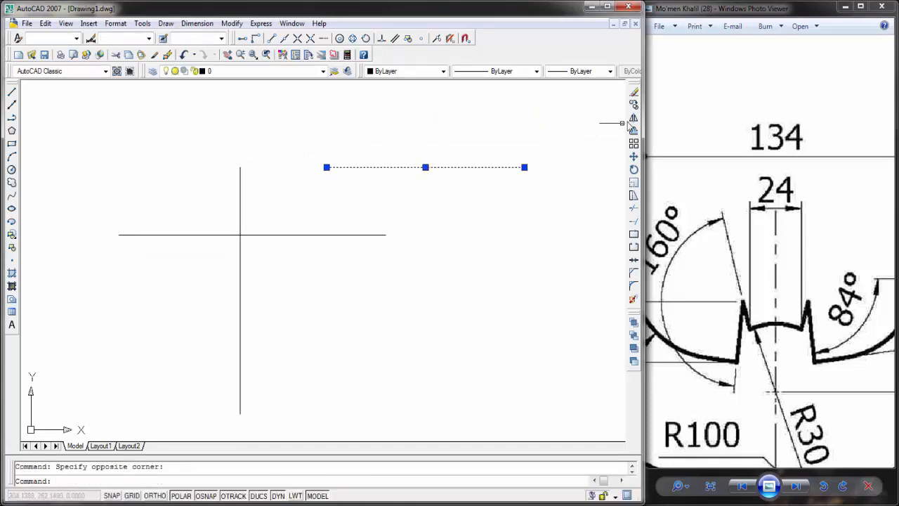
pyautogui.press('Escape')
# Step: Draw a circle of radius 30 centred on the intersection of the two centre lines
pyautogui.moveTo(284, 215); pyautogui.dragTo(257, 190, button='middle')
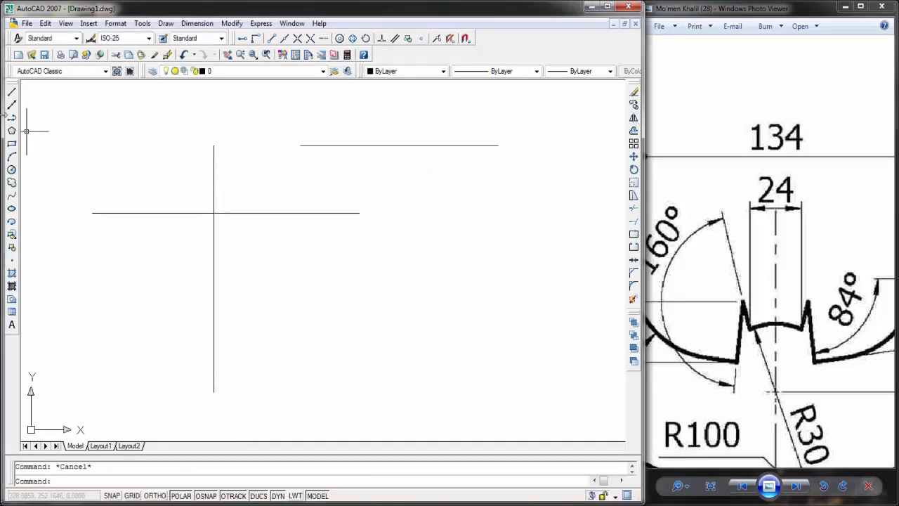
pyautogui.click(11, 169)
pyautogui.click(214, 213)
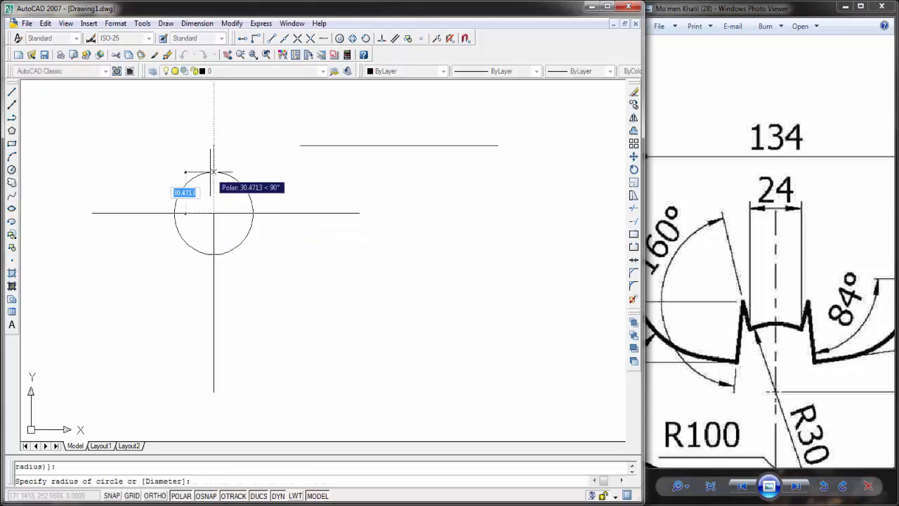
pyautogui.write('30')
pyautogui.press('Return')
pyautogui.press('Escape')
pyautogui.moveTo(233, 166); pyautogui.dragTo(355, 176, button='middle')
pyautogui.scroll(2, 355, 176)
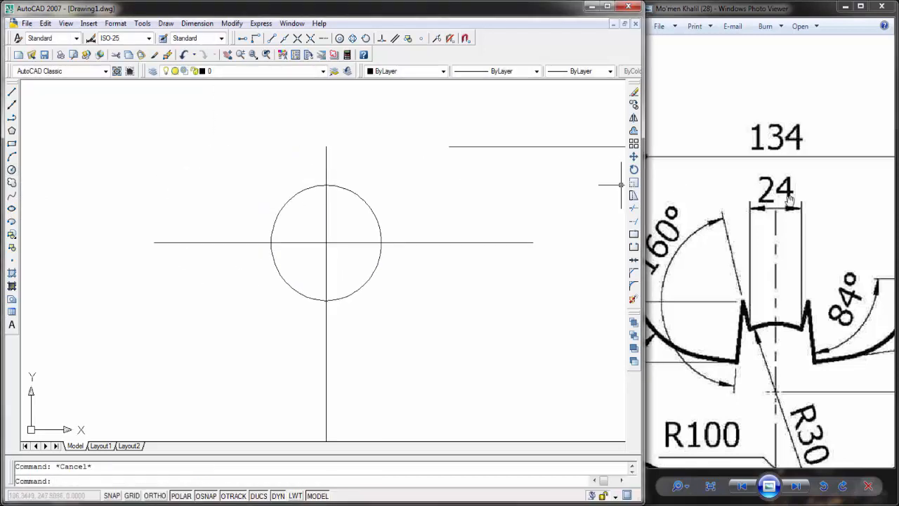
pyautogui.moveTo(793, 218); pyautogui.dragTo(840, 165)
pyautogui.click(430, 175)
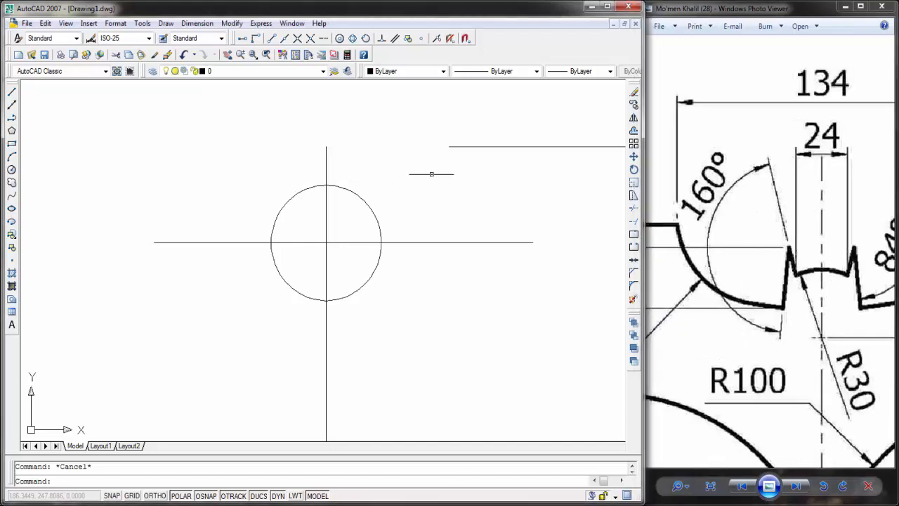
pyautogui.moveTo(453, 193); pyautogui.dragTo(453, 176, button='middle')
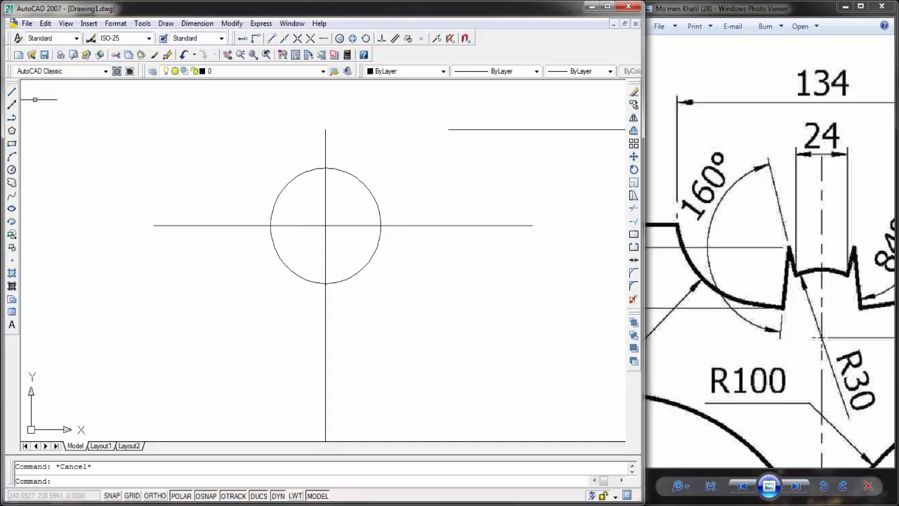
pyautogui.moveTo(274, 169); pyautogui.dragTo(267, 195, button='middle')
pyautogui.click(11, 93)
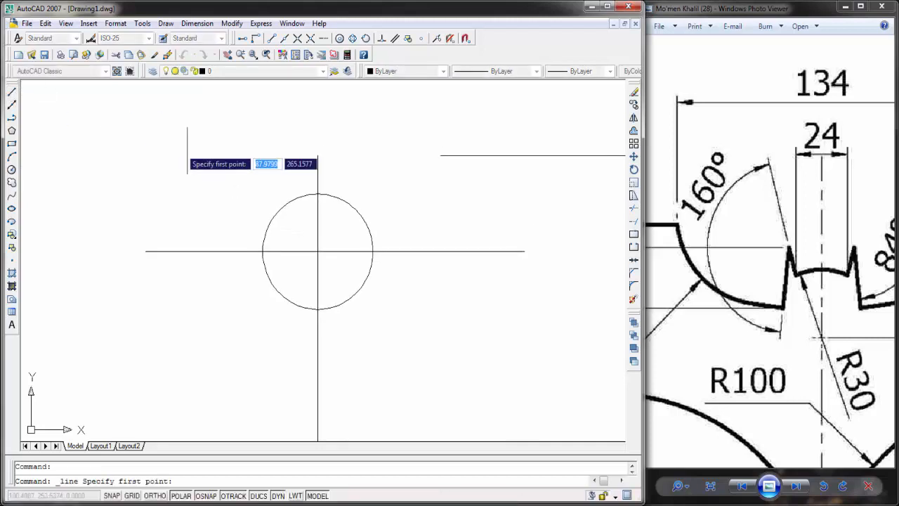
pyautogui.press('Escape')
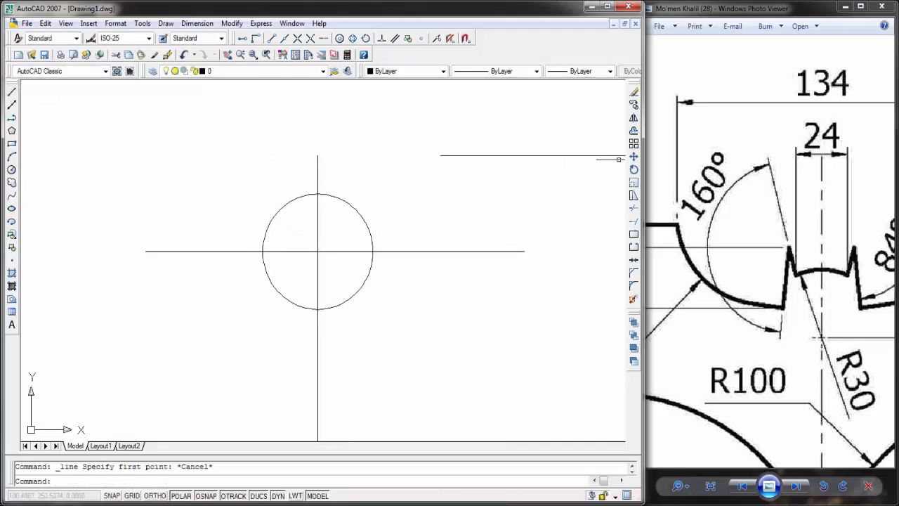
pyautogui.click(634, 118)
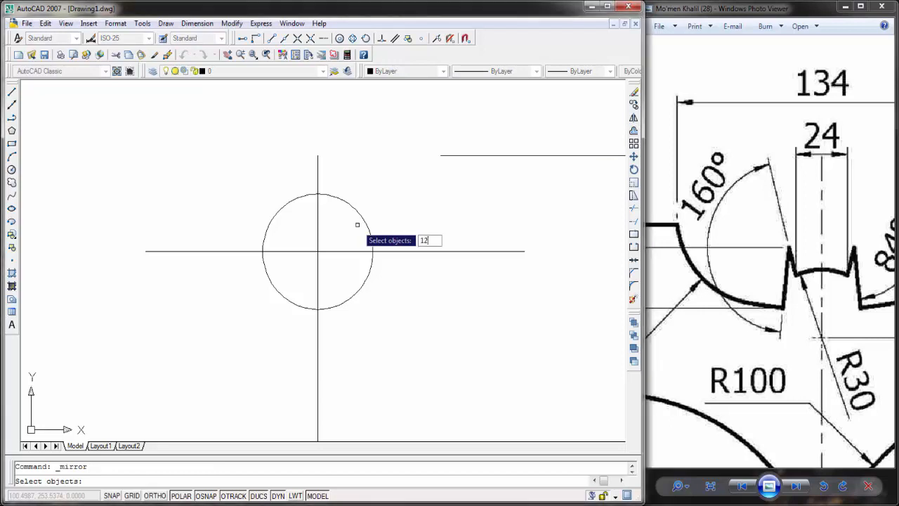
pyautogui.click(336, 240)
pyautogui.click(829, 144)
pyautogui.moveTo(829, 147); pyautogui.dragTo(803, 166)
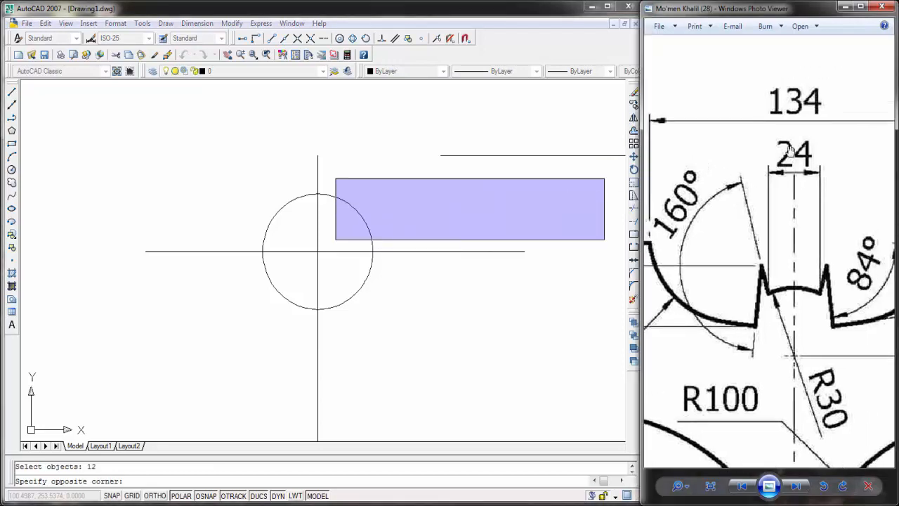
pyautogui.click(446, 215)
pyautogui.click(335, 213)
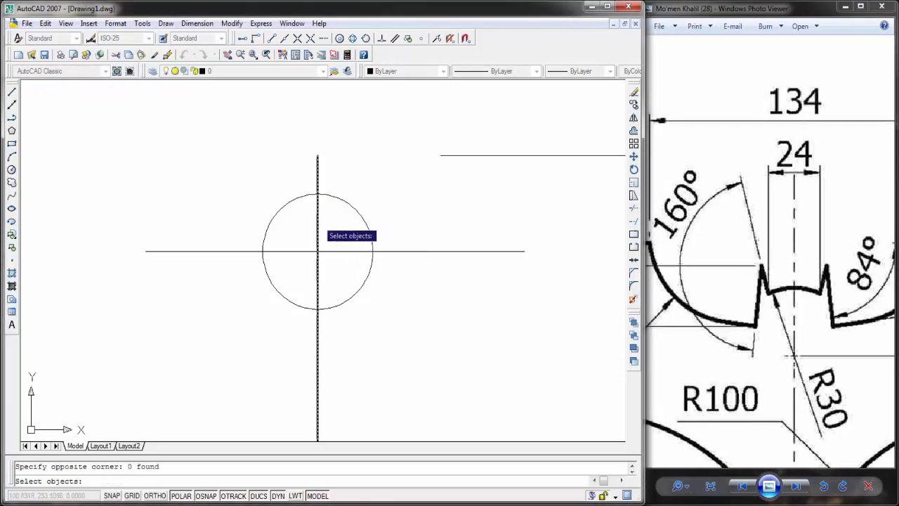
pyautogui.click(319, 221)
pyautogui.click(323, 222)
pyautogui.click(333, 224)
pyautogui.press('Escape')
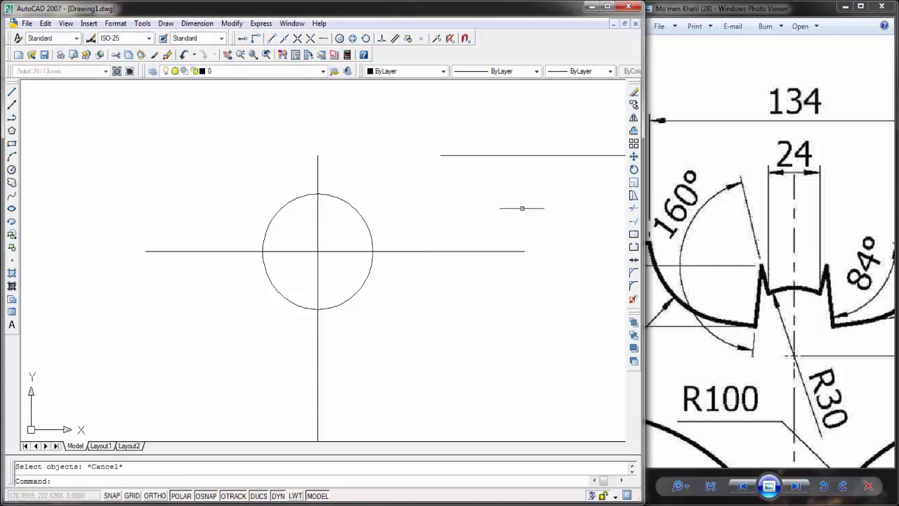
# Step: Offset the vertical centre line by 12 units to both sides
pyautogui.click(633, 131)
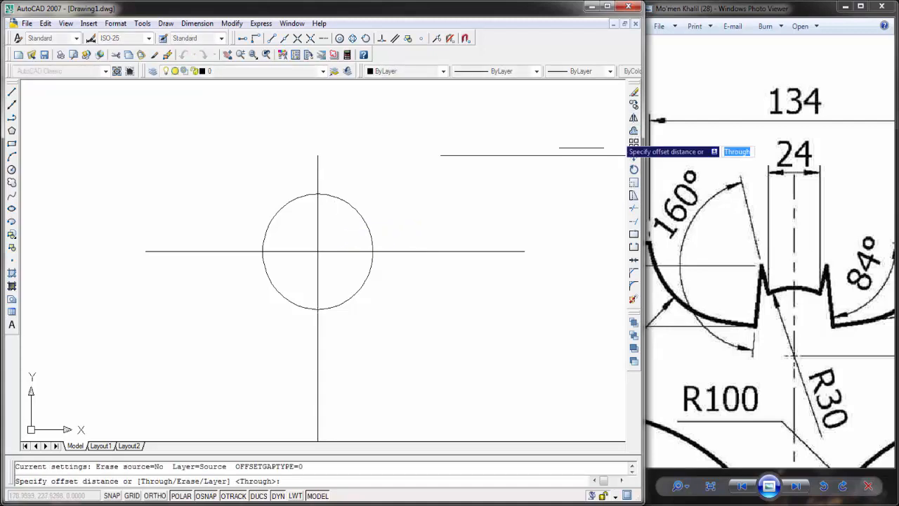
pyautogui.write('12')
pyautogui.press('Return')
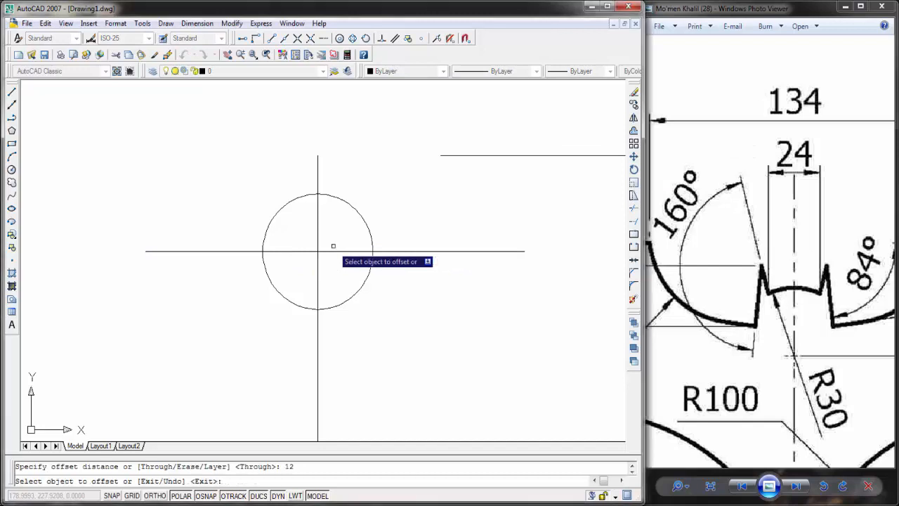
pyautogui.click(318, 232)
pyautogui.click(327, 239)
pyautogui.click(318, 239)
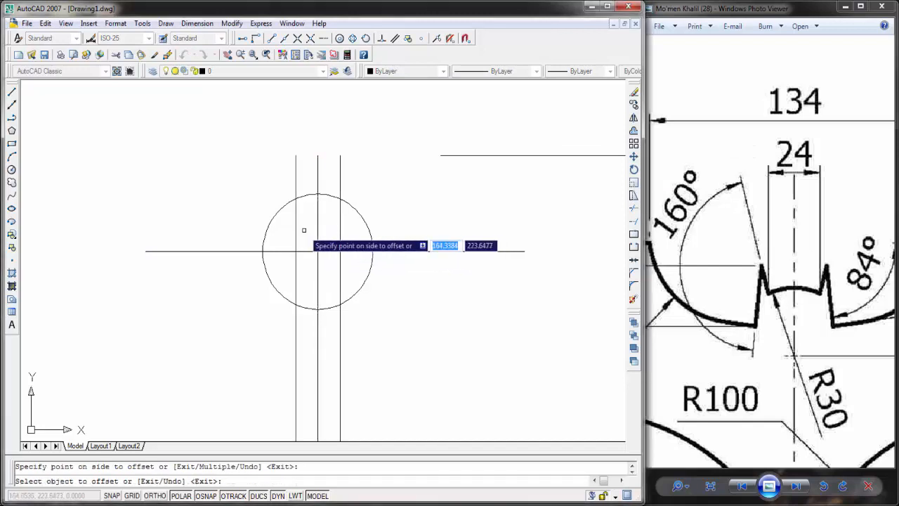
pyautogui.click(306, 239)
pyautogui.press('Escape')
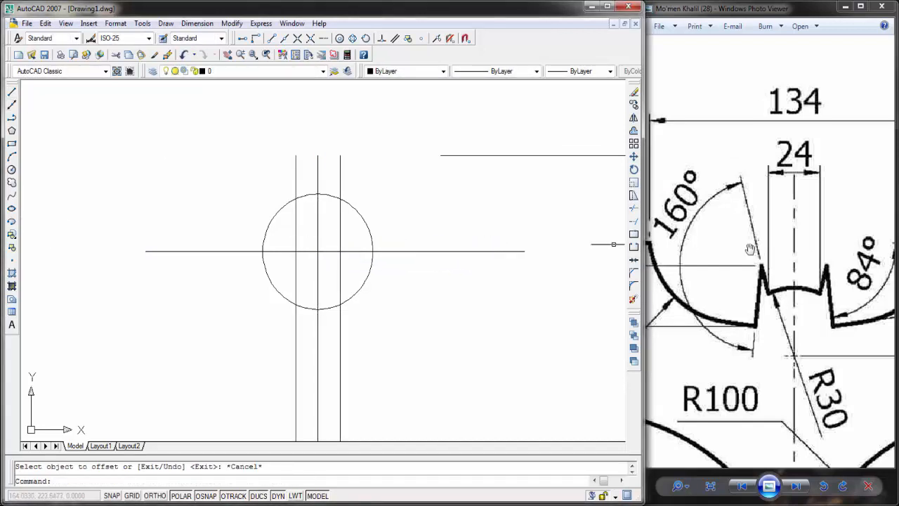
# Step: Draw a horizontal line across the head joining the points where the two offset lines cross the circle's upper arc
pyautogui.moveTo(788, 262); pyautogui.dragTo(802, 221)
pyautogui.scroll(1, 789, 251)
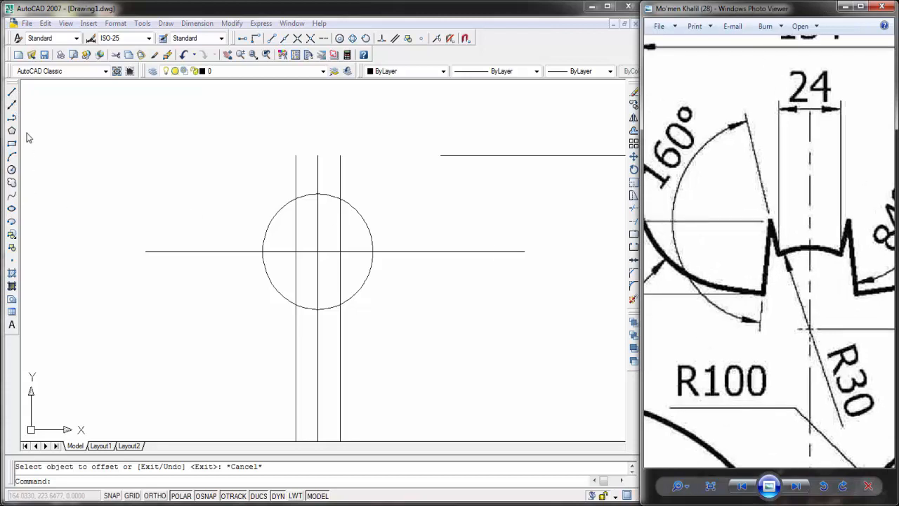
pyautogui.click(12, 93)
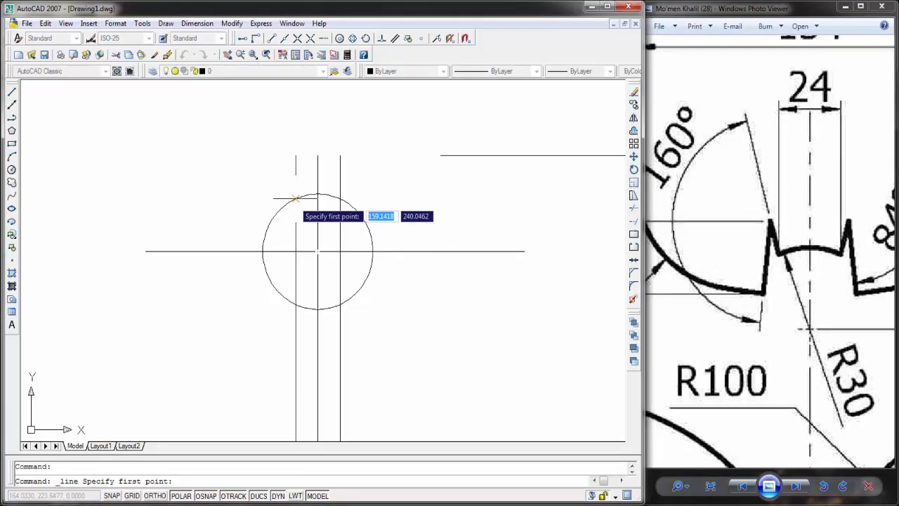
pyautogui.click(317, 196)
pyautogui.click(318, 172)
pyautogui.press('Escape')
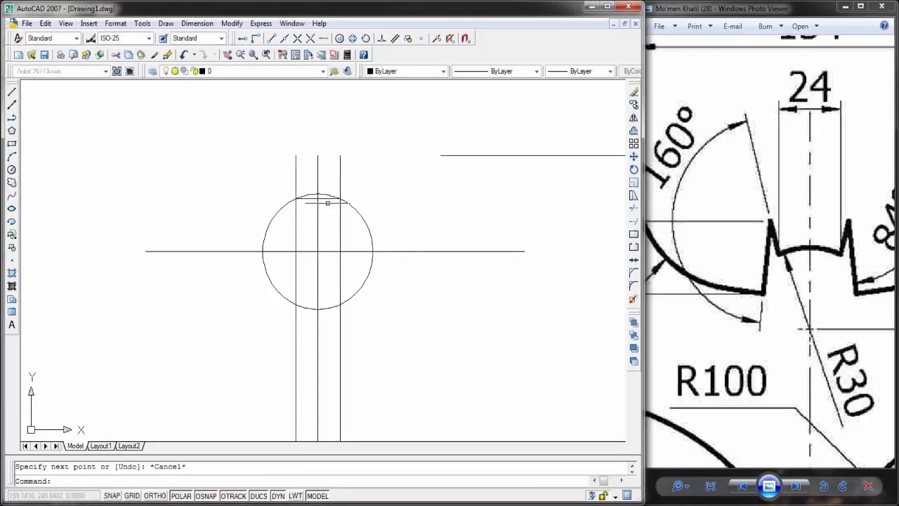
# Step: Draw the ear's inner edge as a 20-unit line at 76° from the right offset line's upper crossing with the circle
pyautogui.scroll(1, 328, 203)
pyautogui.click(11, 93)
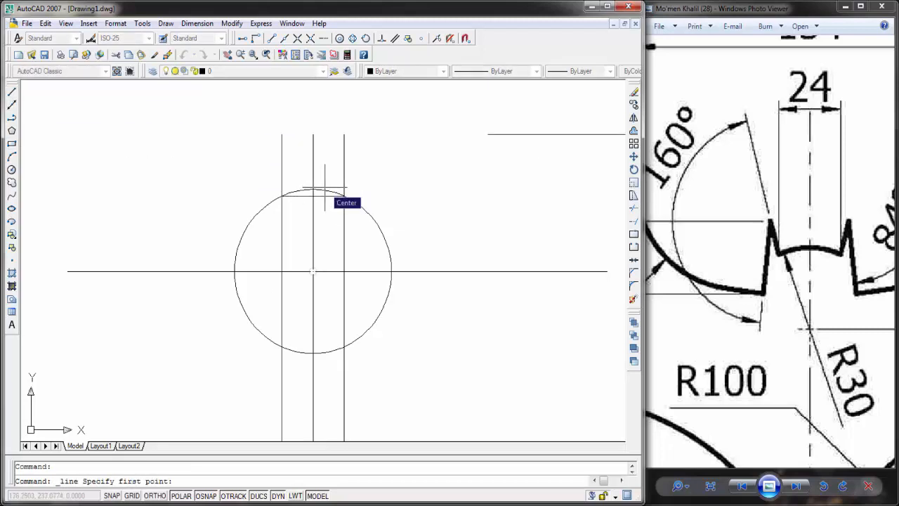
pyautogui.click(344, 194)
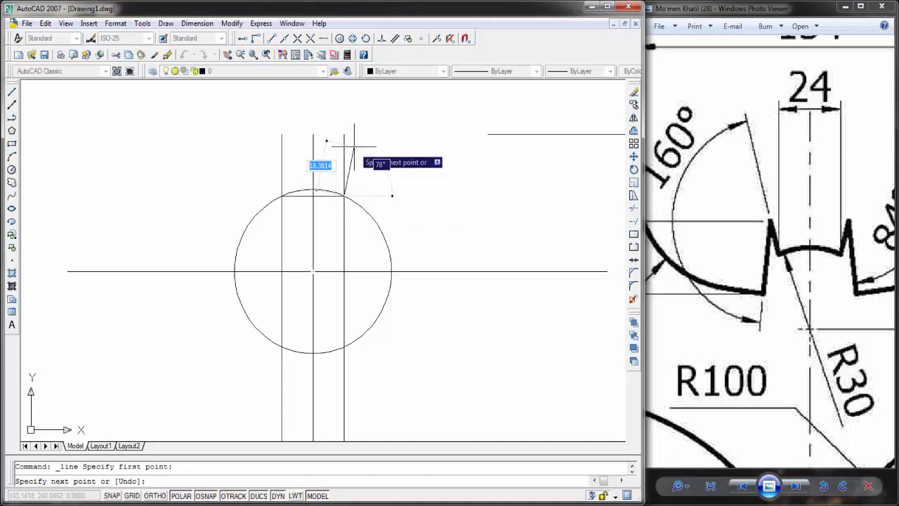
pyautogui.write('20')
pyautogui.press('Tab')
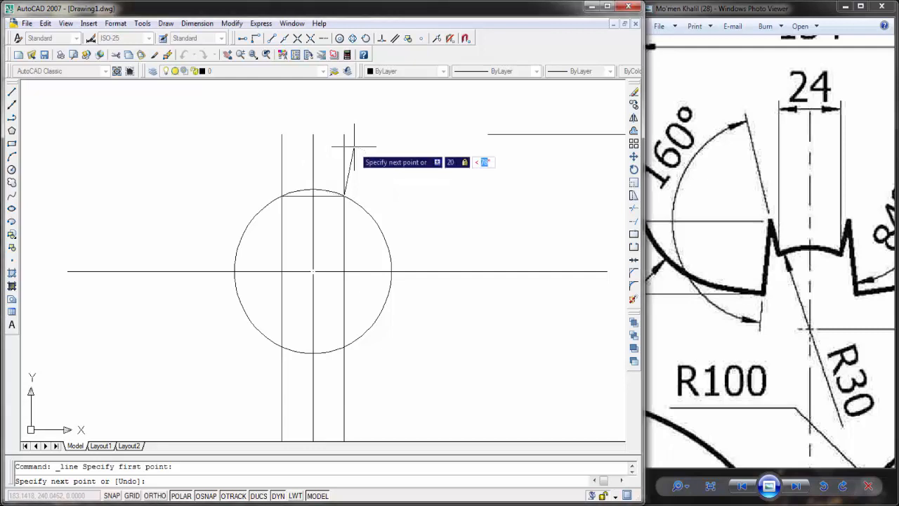
pyautogui.write('7')
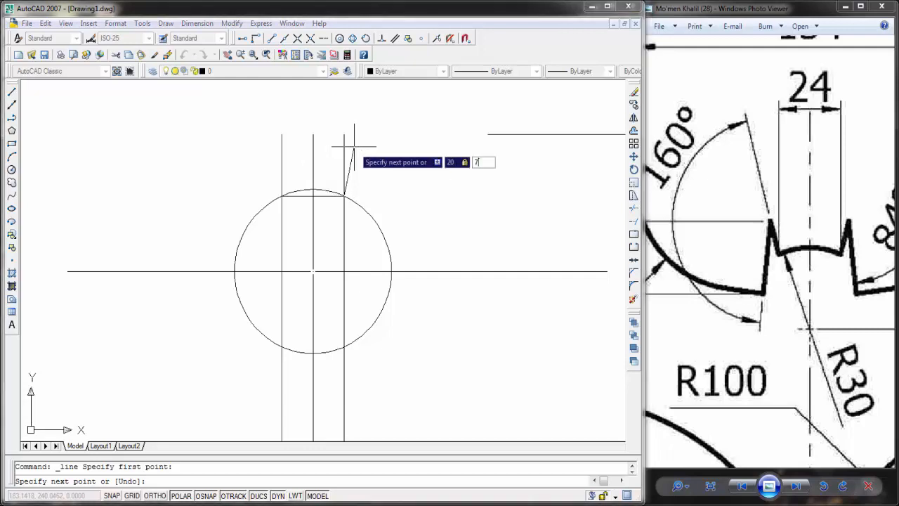
pyautogui.write('6')
pyautogui.press('Return')
pyautogui.press('Escape')
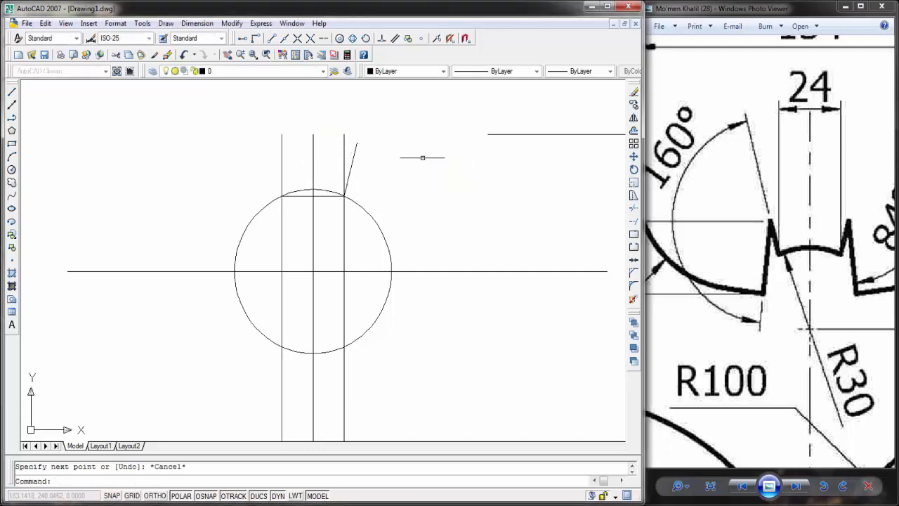
# Step: Draw a horizontal guide line leftward across the head, starting 10 units below the left end of the upper wing line
pyautogui.scroll(-2, 422, 162)
pyautogui.moveTo(425, 166); pyautogui.dragTo(424, 168, button='middle')
pyautogui.moveTo(791, 243); pyautogui.dragTo(851, 241)
pyautogui.scroll(-1, 848, 241)
pyautogui.moveTo(773, 226)
pyautogui.mouseDown()
pyautogui.moveTo(819, 255)
pyautogui.moveTo(832, 240)
pyautogui.mouseUp()
pyautogui.moveTo(708, 140); pyautogui.dragTo(668, 96)
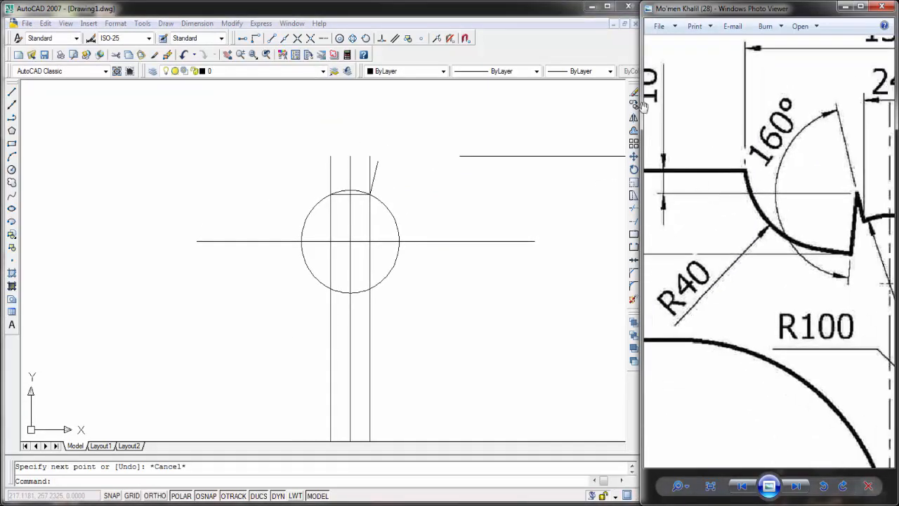
pyautogui.click(11, 91)
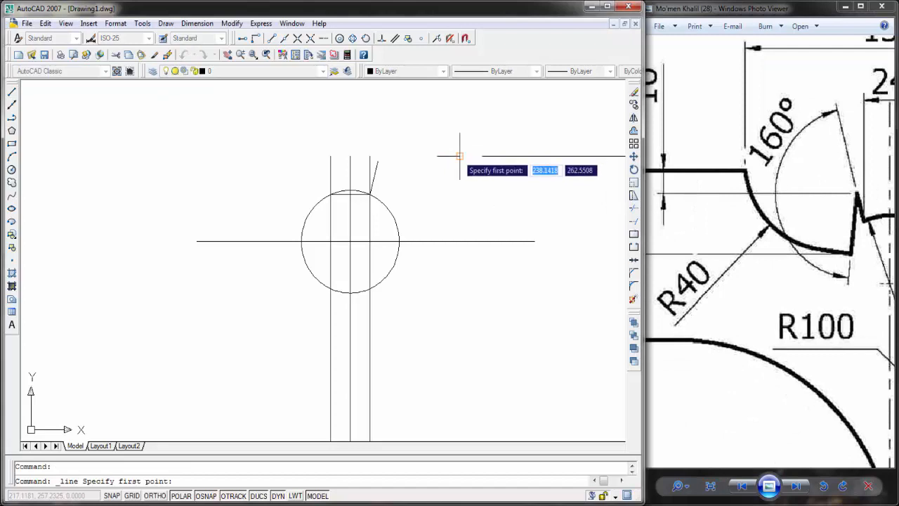
pyautogui.write('10')
pyautogui.press('Return')
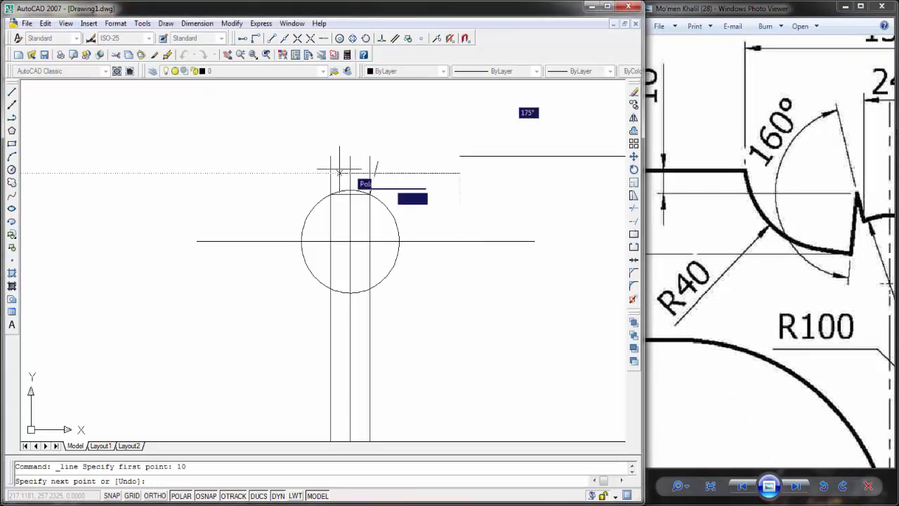
pyautogui.click(215, 173)
pyautogui.press('Escape')
# Step: Trim off the part of the slanted ear line that extends above the horizontal guide line
pyautogui.click(634, 209)
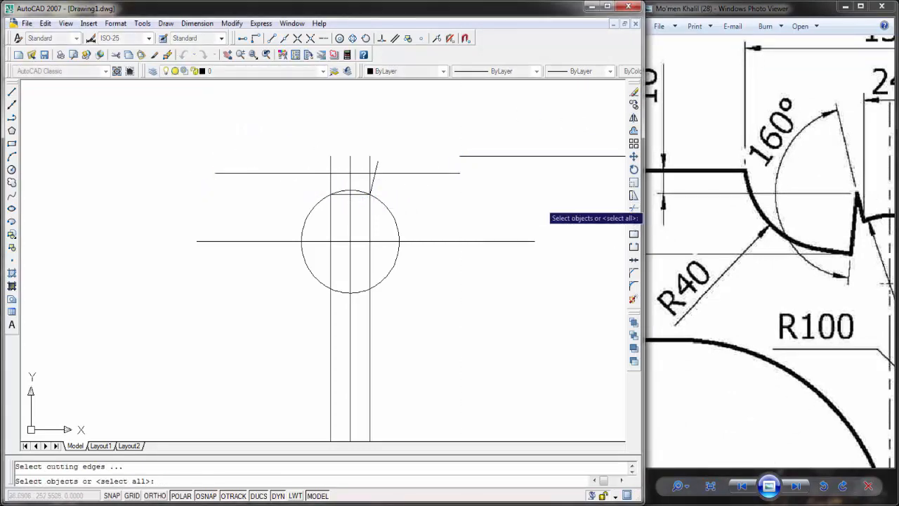
pyautogui.press('Return')
pyautogui.click(377, 166)
pyautogui.press('Escape')
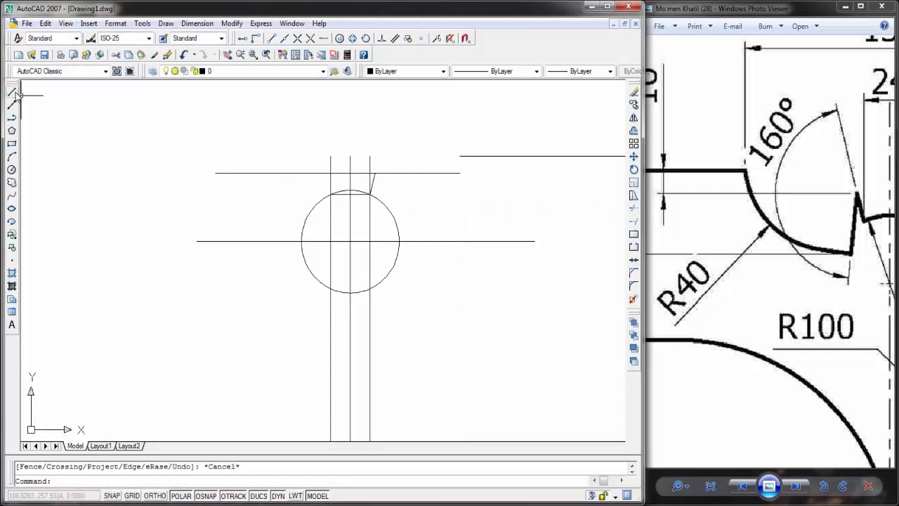
pyautogui.click(11, 92)
pyautogui.click(370, 173)
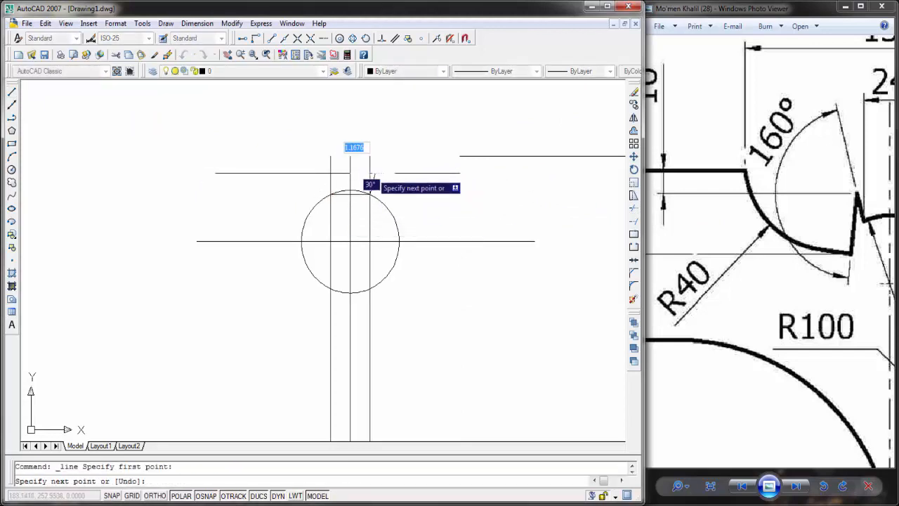
pyautogui.press('Escape')
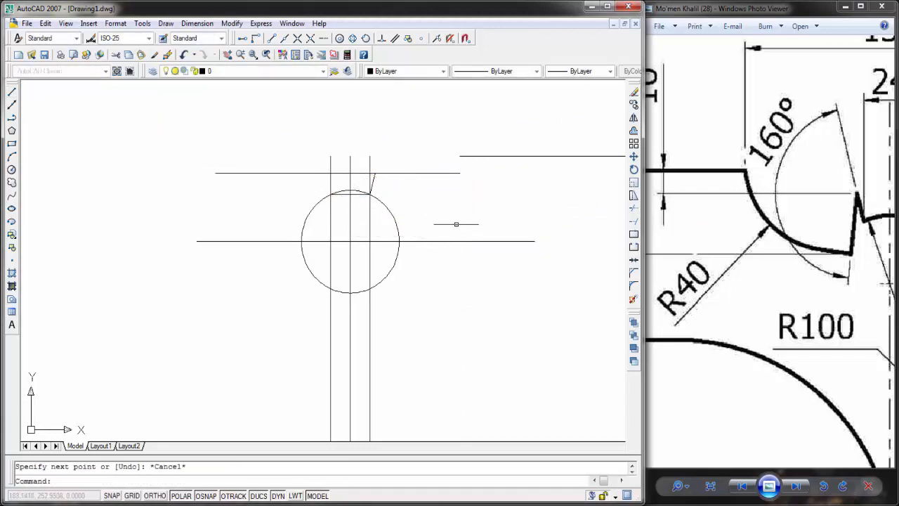
pyautogui.press('Return')
pyautogui.press('Escape')
pyautogui.press('Escape')
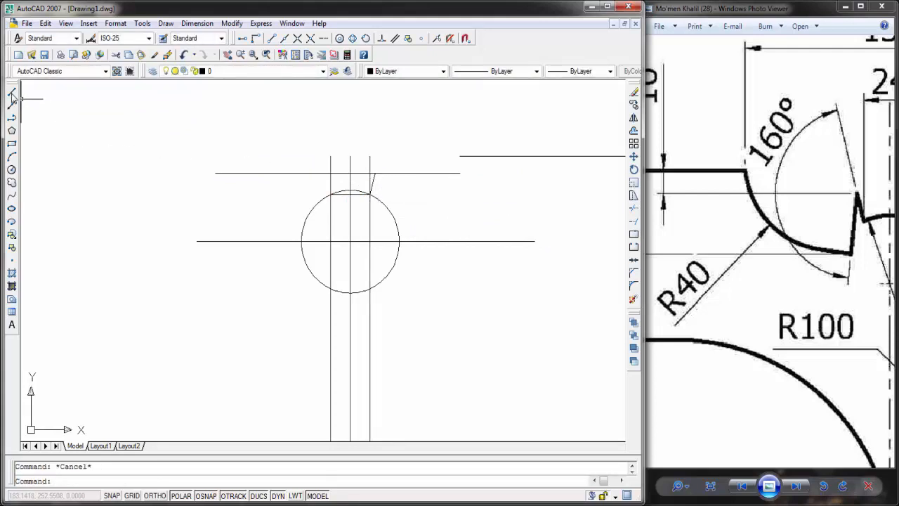
# Step: Draw the ear's outer edge as a 20-unit line from the ear tip downward at an angle of -84°
pyautogui.click(11, 92)
pyautogui.scroll(3, 311, 214)
pyautogui.click(441, 132)
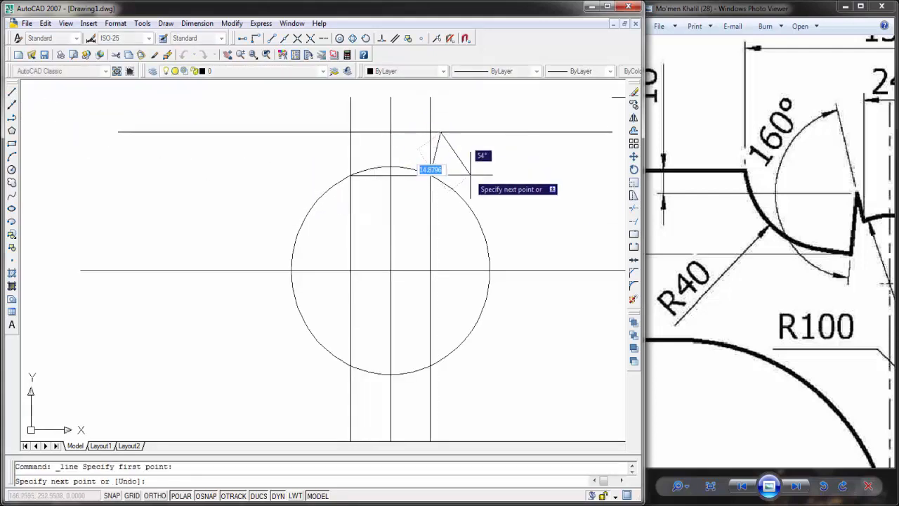
pyautogui.write('-')
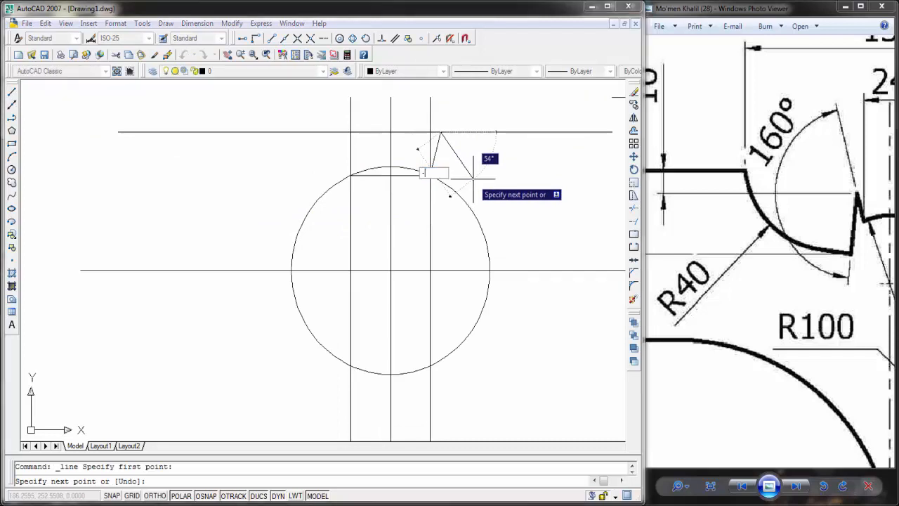
pyautogui.write('84')
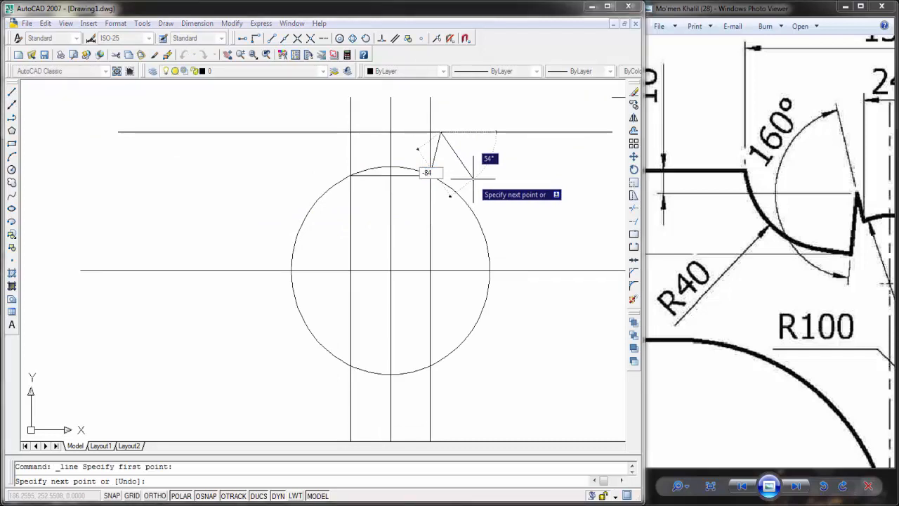
pyautogui.press('Return')
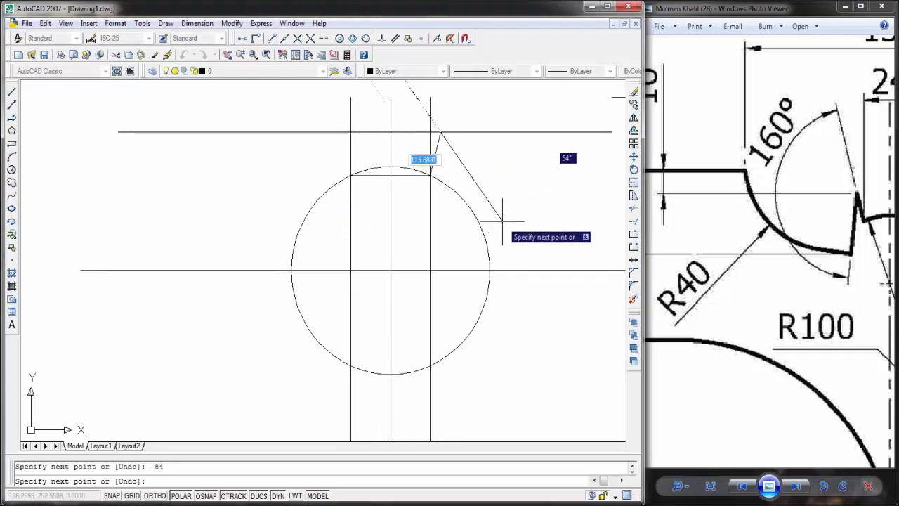
pyautogui.hotkey('ctrl', 'z')
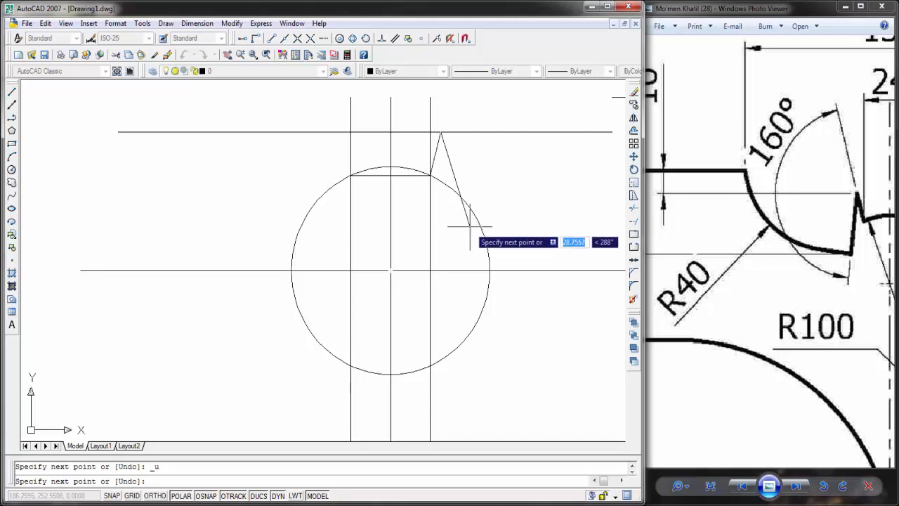
pyautogui.write('20')
pyautogui.press('Tab')
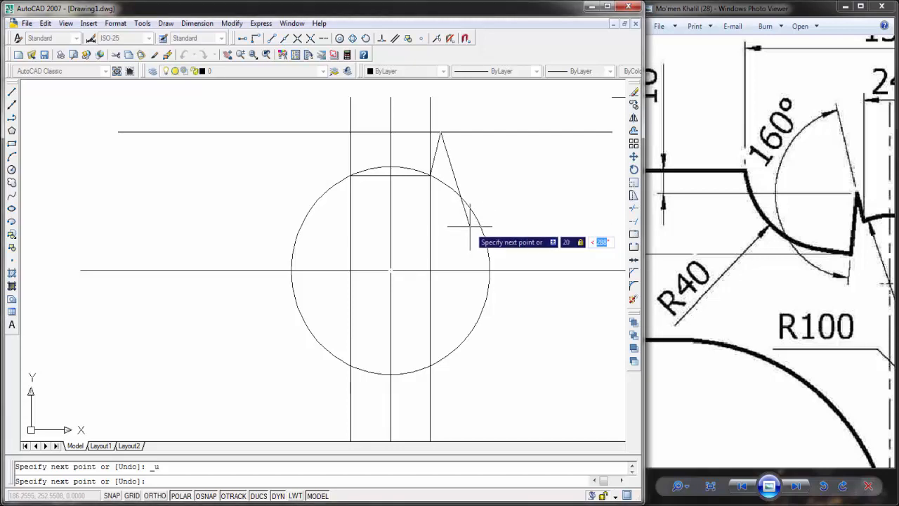
pyautogui.write('-84')
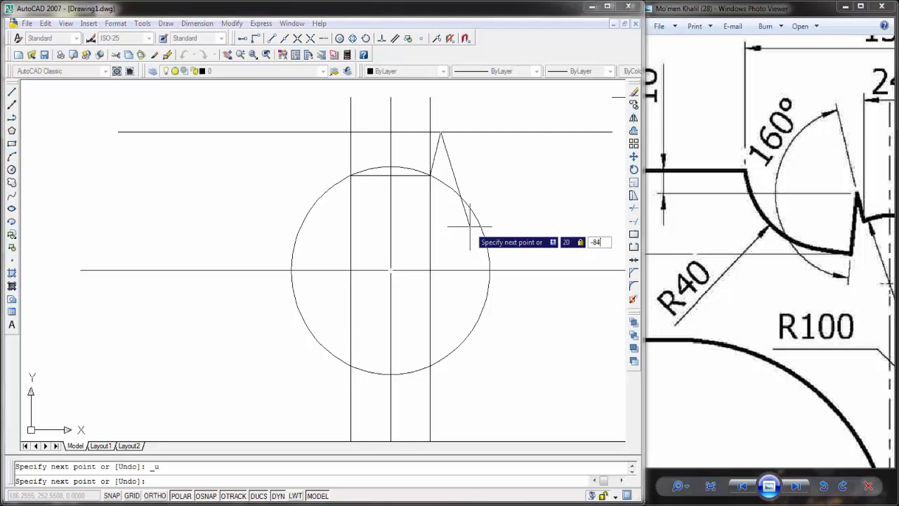
pyautogui.press('Return')
pyautogui.press('Escape')
pyautogui.scroll(2, 437, 175)
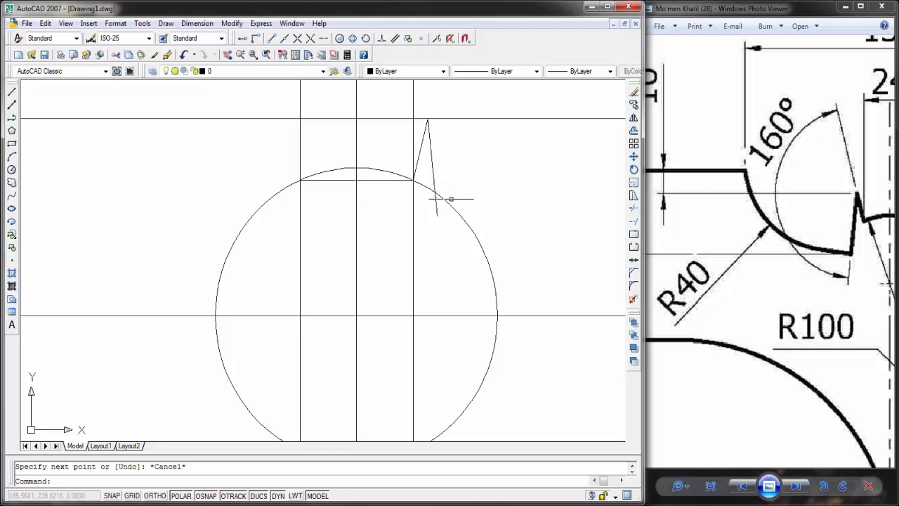
pyautogui.scroll(-2, 466, 198)
pyautogui.moveTo(479, 196); pyautogui.dragTo(417, 184, button='middle')
pyautogui.scroll(-2, 763, 217)
pyautogui.moveTo(865, 245); pyautogui.dragTo(802, 223)
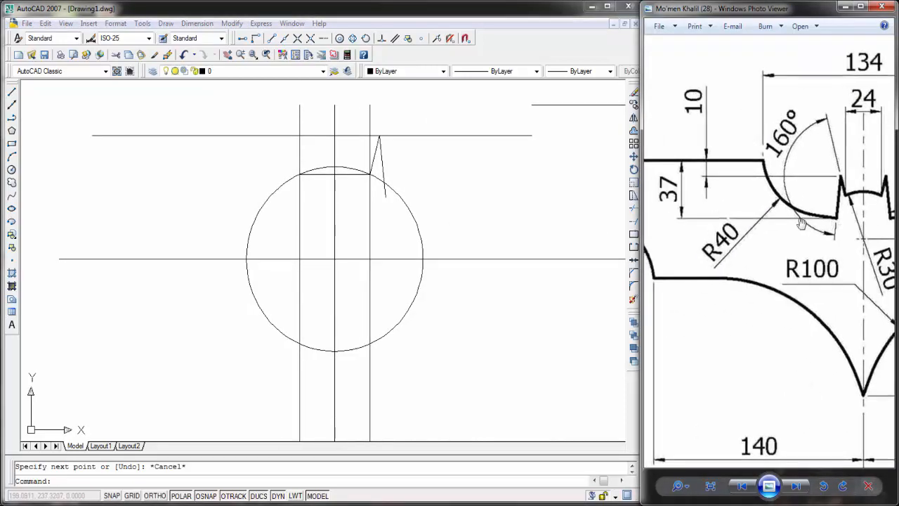
pyautogui.click(14, 97)
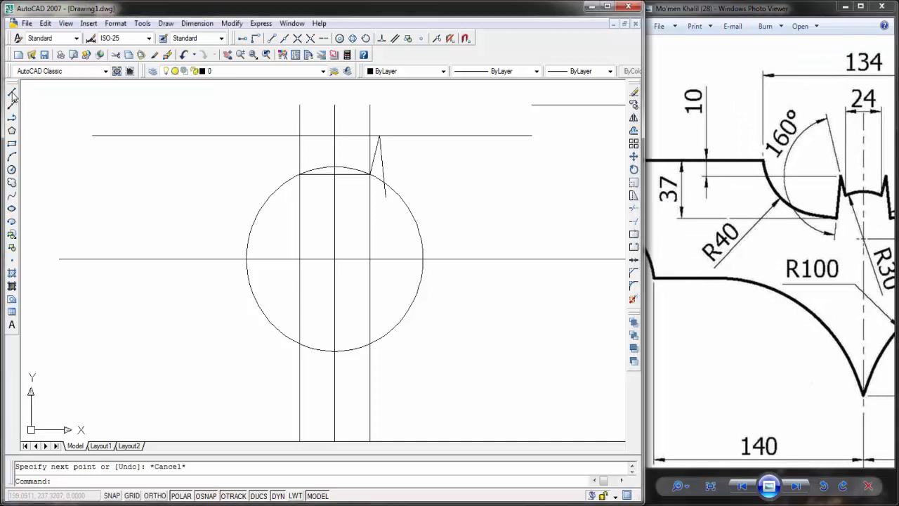
pyautogui.click(12, 94)
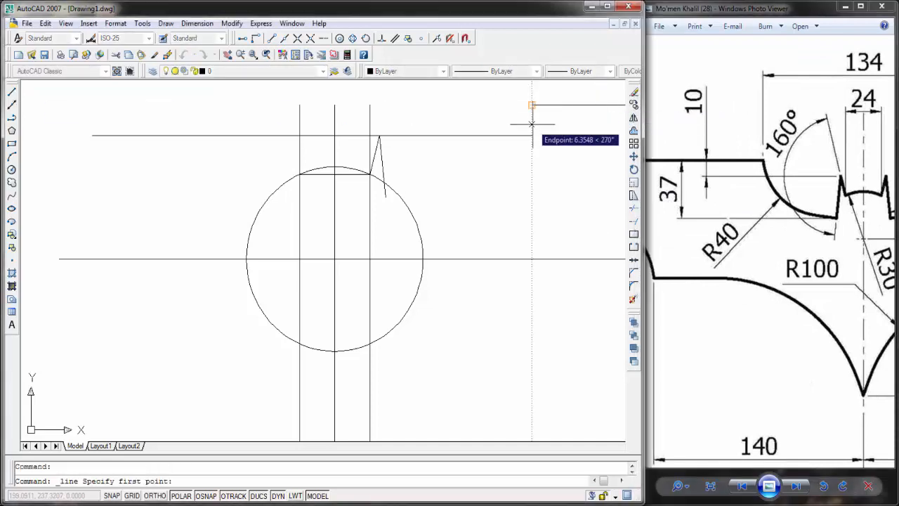
pyautogui.write('3')
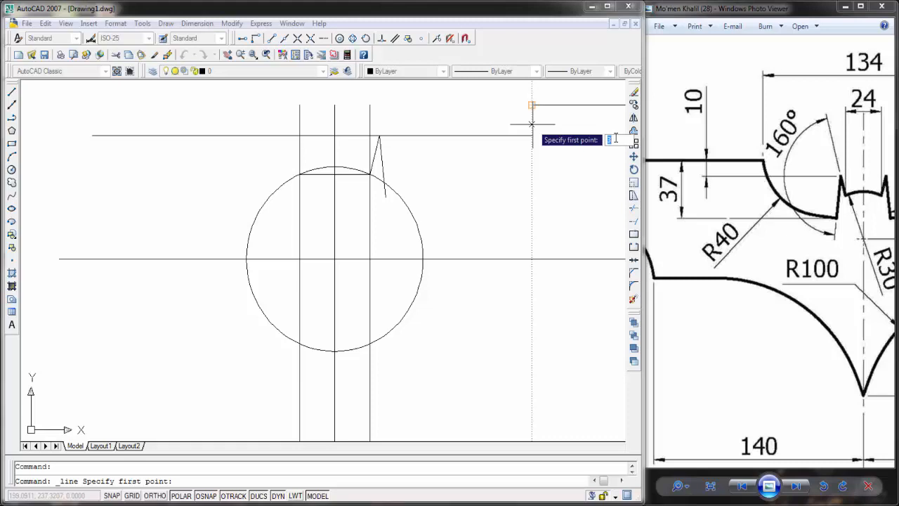
pyautogui.press('Escape')
# Step: Draw a horizontal guide line leftward across the head, starting 37 units below the left end of the upper wing line
pyautogui.click(12, 92)
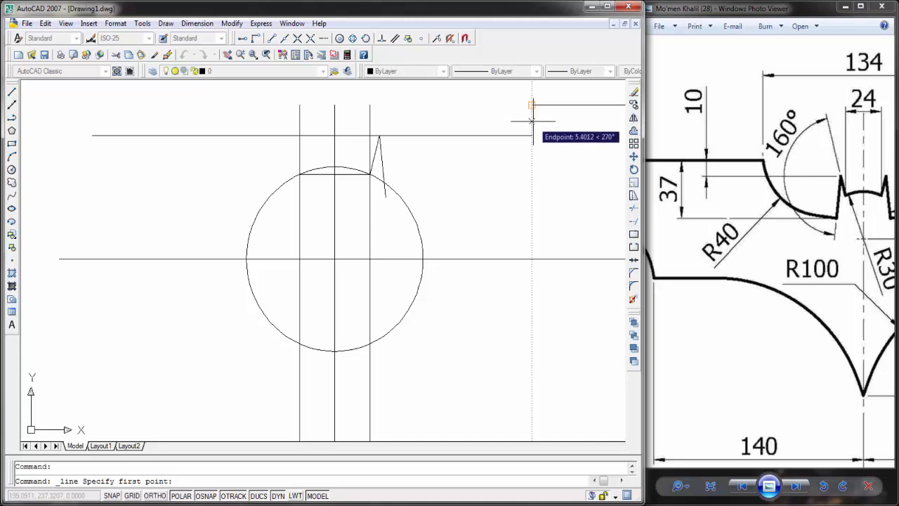
pyautogui.write('3')
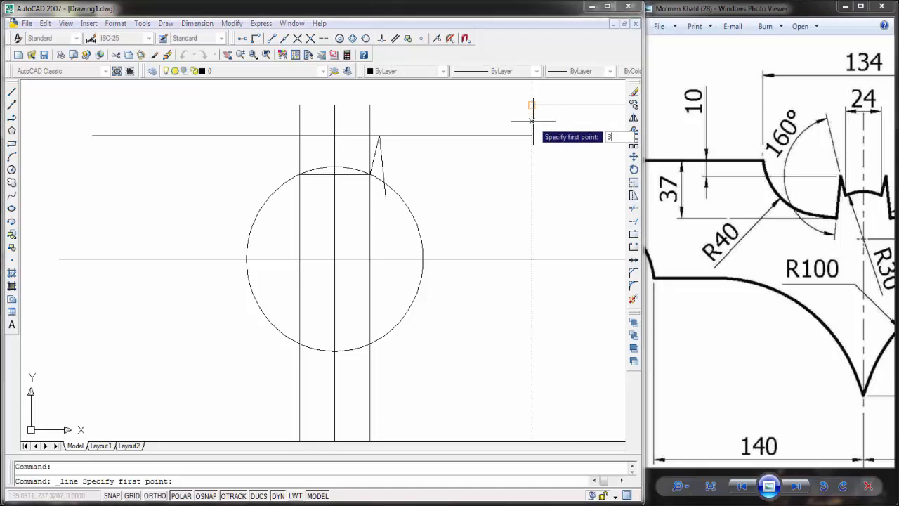
pyautogui.write('7')
pyautogui.press('Return')
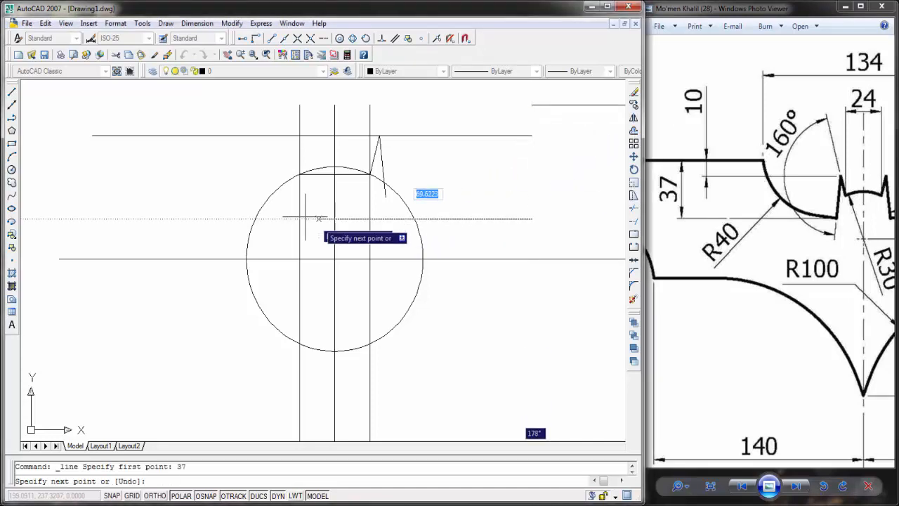
pyautogui.click(182, 219)
pyautogui.press('Escape')
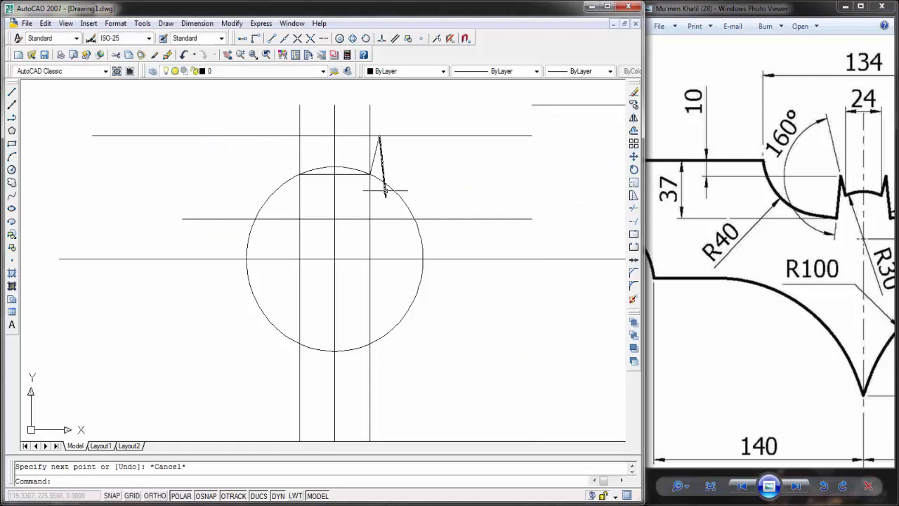
# Step: Stretch the lower end of the ear's outer edge down to the new horizontal guide line
pyautogui.click(386, 191)
pyautogui.click(382, 174)
pyautogui.click(386, 196)
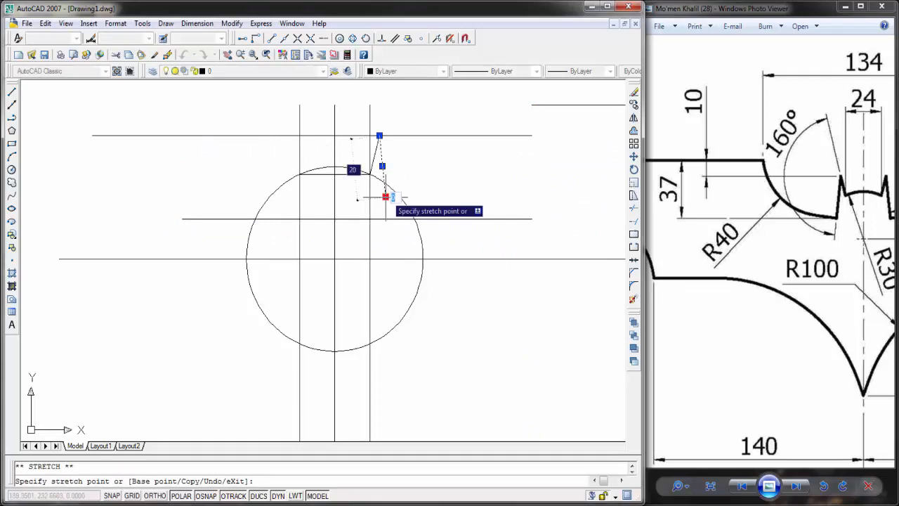
pyautogui.click(387, 218)
pyautogui.press('Escape')
pyautogui.moveTo(431, 166); pyautogui.dragTo(442, 162, button='middle')
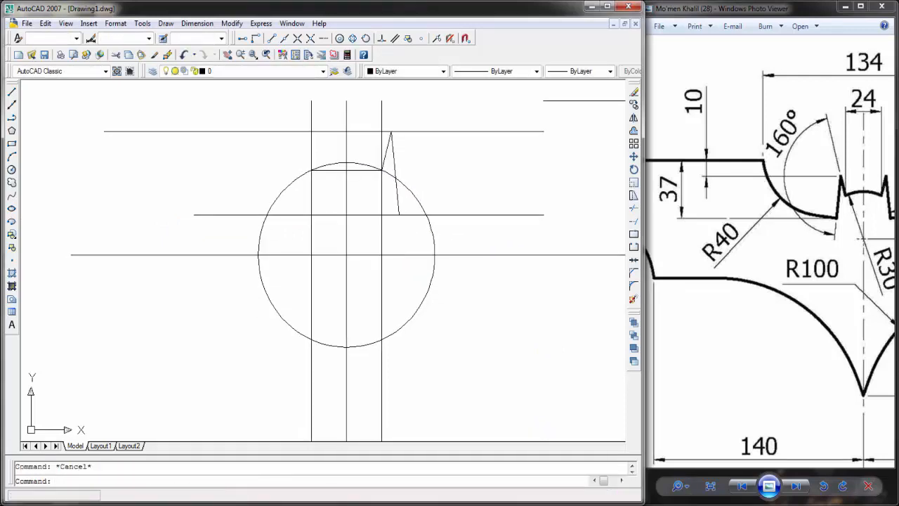
pyautogui.click(634, 208)
pyautogui.rightClick(492, 180)
pyautogui.press('Escape')
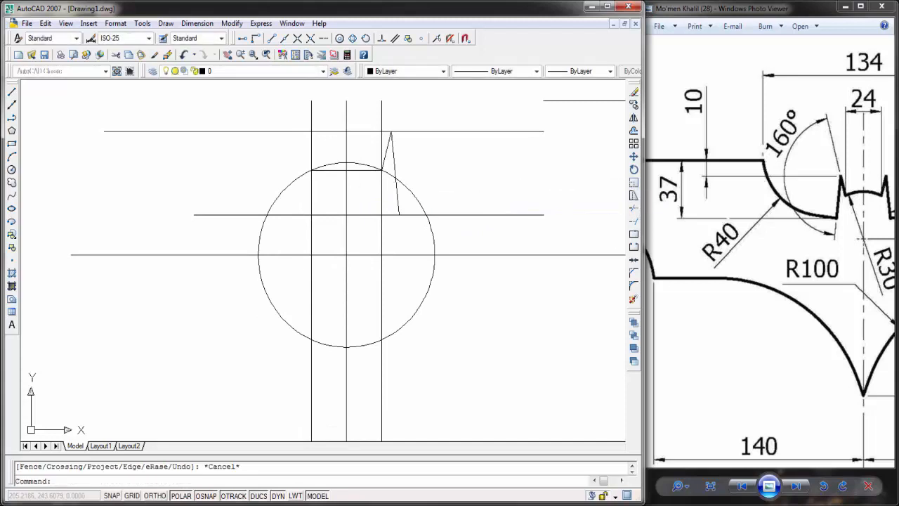
pyautogui.click(635, 208)
pyautogui.press('Escape')
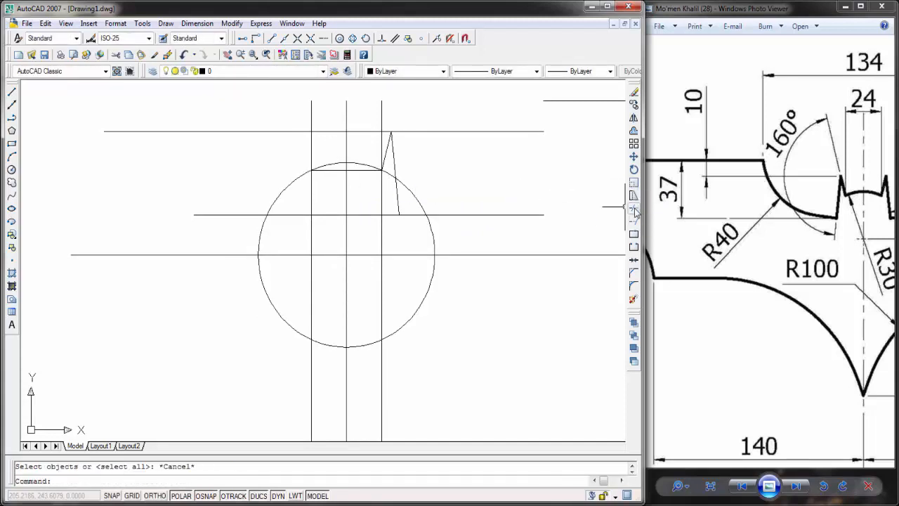
# Step: Trim away the circle below the head's horizontal chord, using the chord as the cutting edge
pyautogui.click(634, 209)
pyautogui.click(357, 169)
pyautogui.rightClick(418, 187)
pyautogui.click(419, 187)
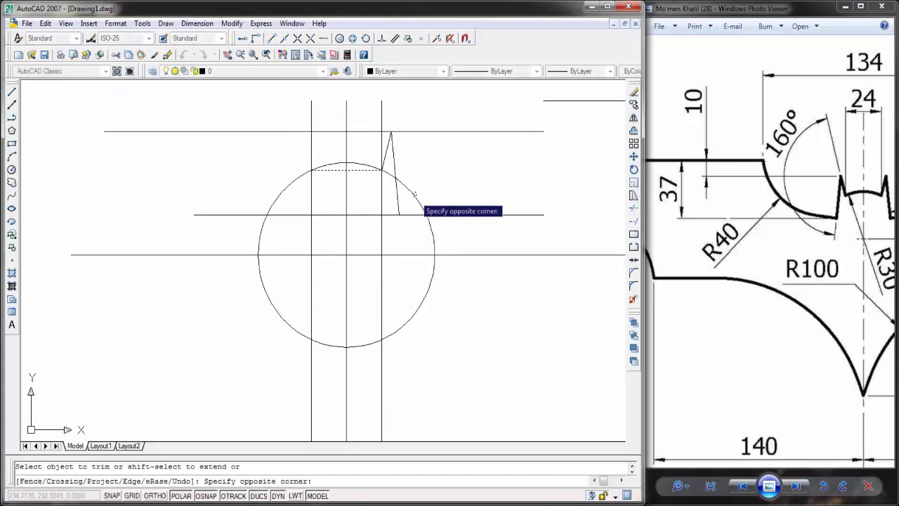
pyautogui.click(414, 196)
pyautogui.press('Escape')
# Step: Draw a 15-unit line at 8° to the right from the lower end of the ear's outer edge
pyautogui.scroll(4, 415, 179)
pyautogui.moveTo(413, 169); pyautogui.dragTo(422, 197, button='middle')
pyautogui.scroll(-2, 428, 205)
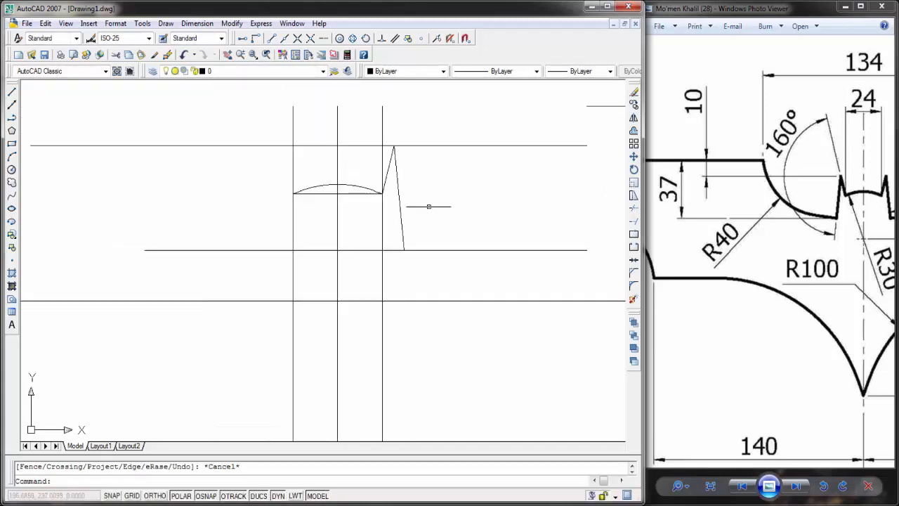
pyautogui.scroll(-2, 437, 210)
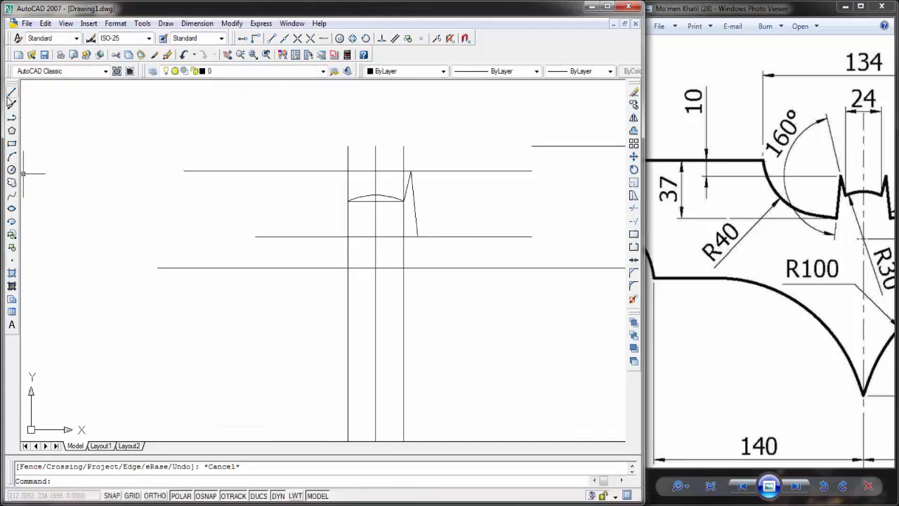
pyautogui.click(11, 92)
pyautogui.click(417, 236)
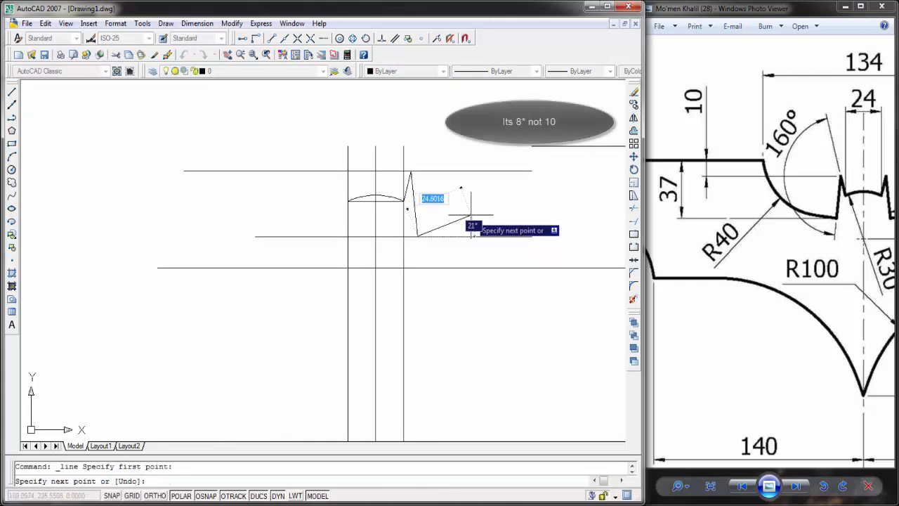
pyautogui.write('15')
pyautogui.press('Tab')
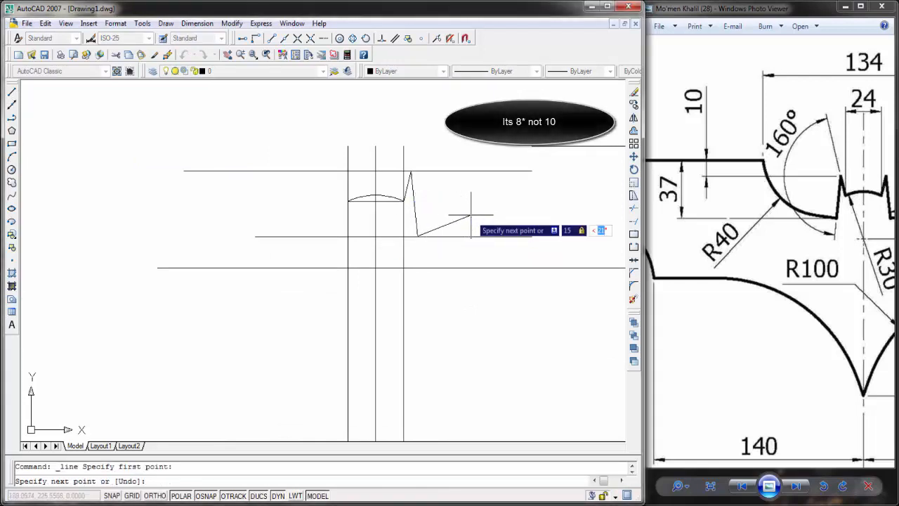
pyautogui.write('8')
pyautogui.press('Return')
pyautogui.press('Escape')
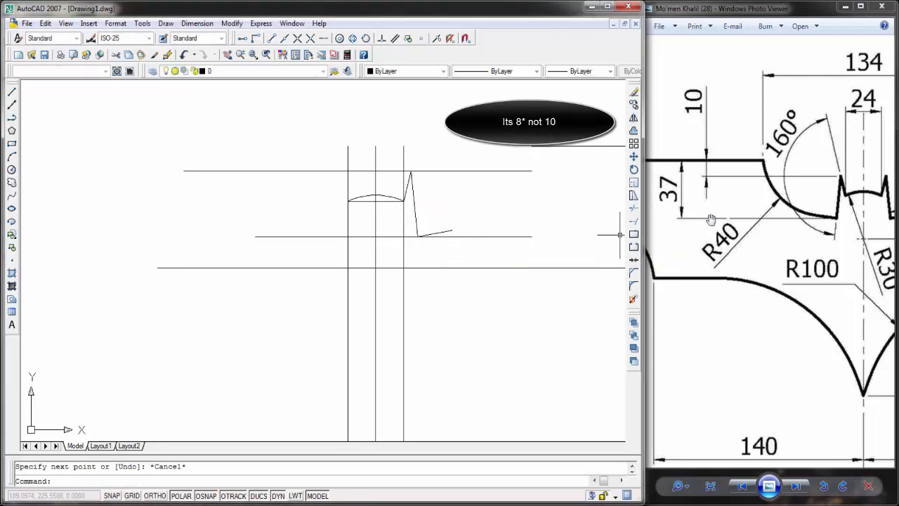
# Step: Find the right ear's angles in the reference image and place an angular dimension between the upper wing line and the ear's outer edge
pyautogui.moveTo(708, 210); pyautogui.dragTo(581, 210)
pyautogui.scroll(2, 792, 205)
pyautogui.moveTo(794, 205); pyautogui.dragTo(732, 227)
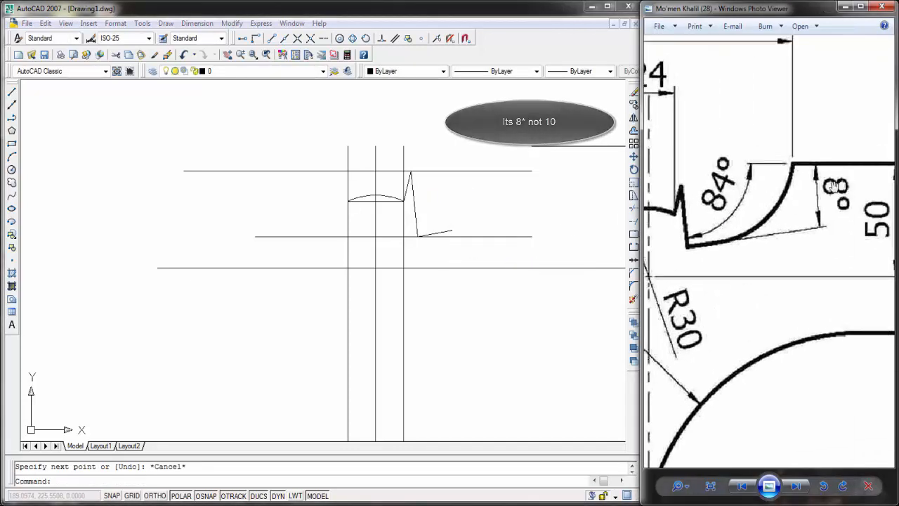
pyautogui.moveTo(733, 261); pyautogui.dragTo(761, 235)
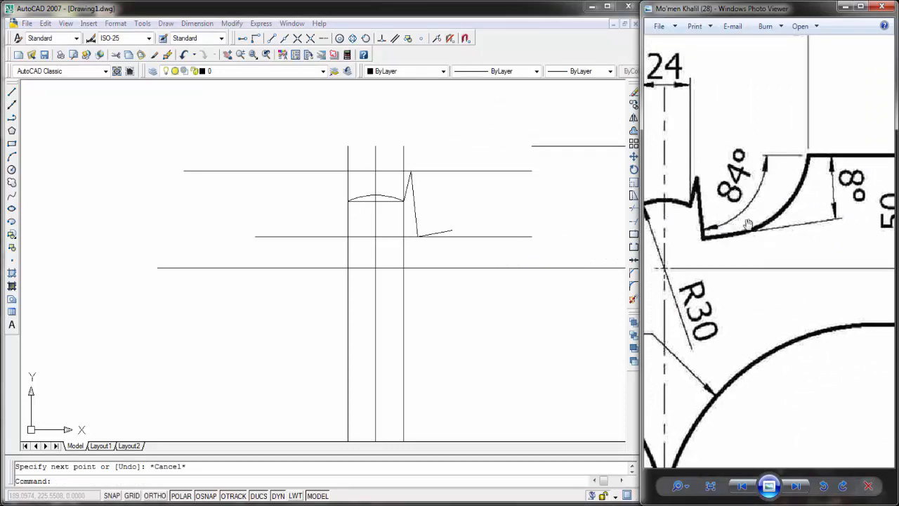
pyautogui.moveTo(749, 223); pyautogui.dragTo(755, 223)
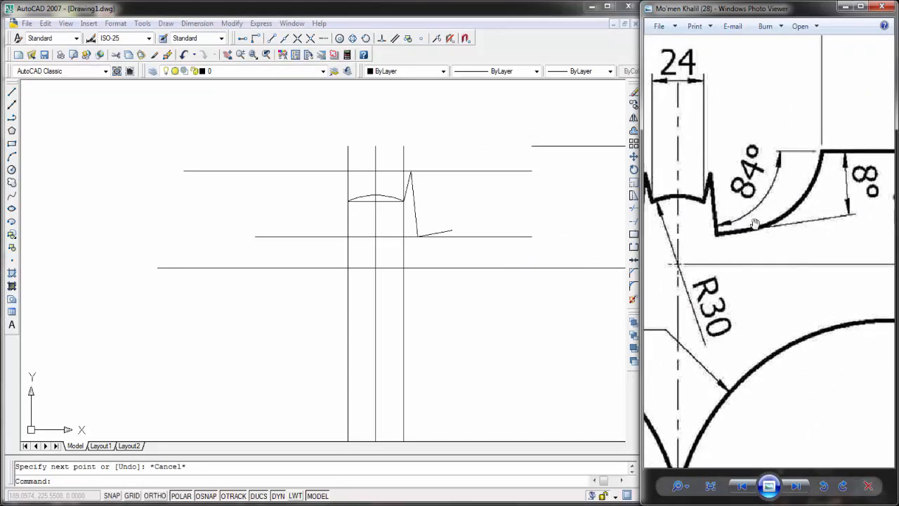
pyautogui.click(198, 23)
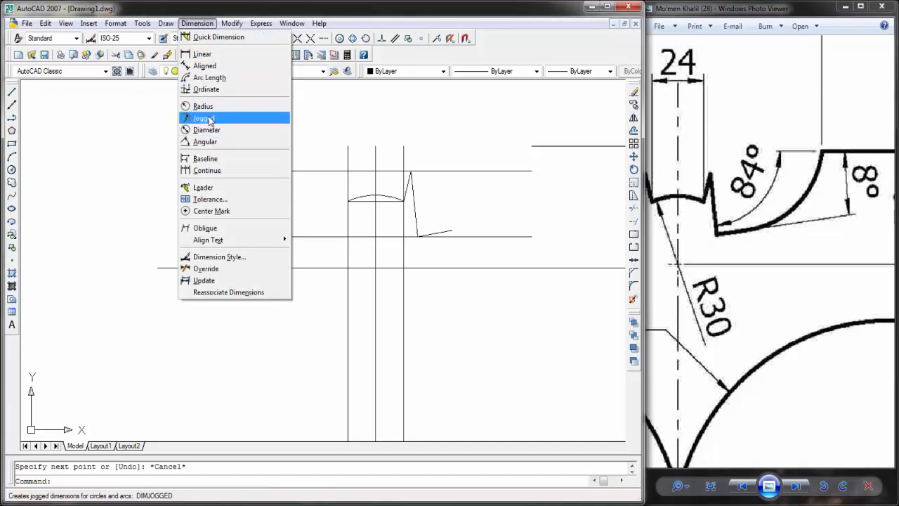
pyautogui.click(206, 142)
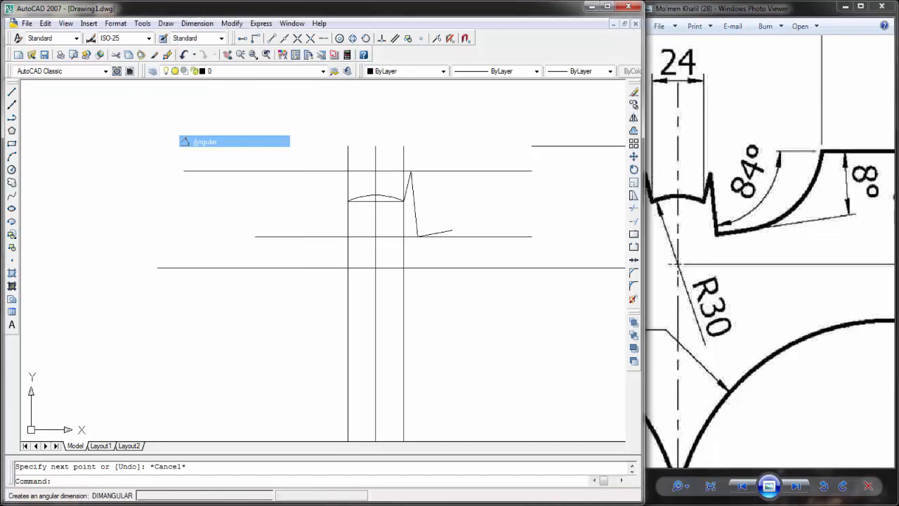
pyautogui.click(557, 145)
pyautogui.click(418, 222)
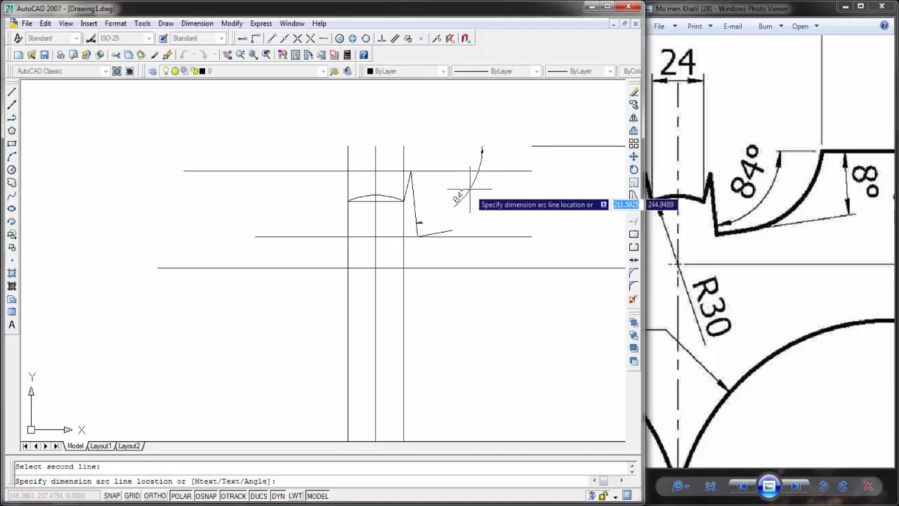
pyautogui.click(469, 191)
# Step: Delete the angular dimension beside the ear's outer edge
pyautogui.scroll(4, 468, 195)
pyautogui.click(455, 195)
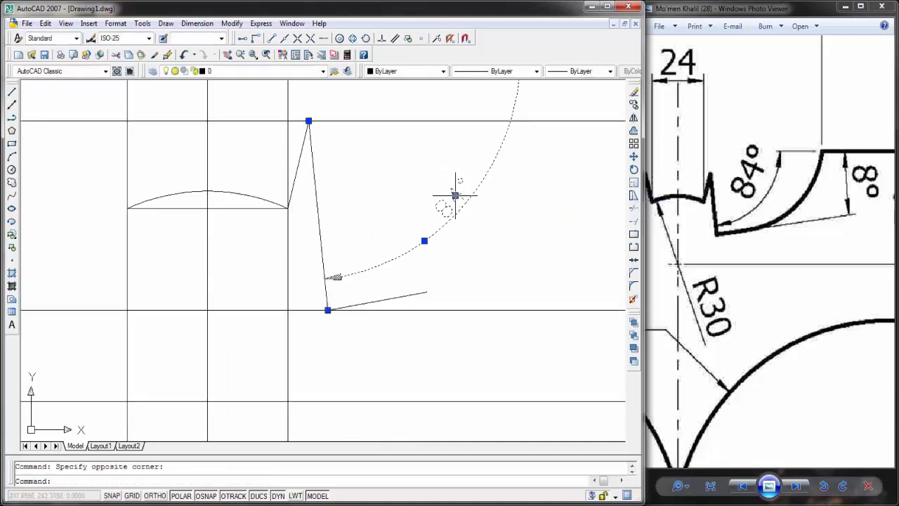
pyautogui.press('Delete')
pyautogui.scroll(-4, 443, 204)
pyautogui.press('Escape')
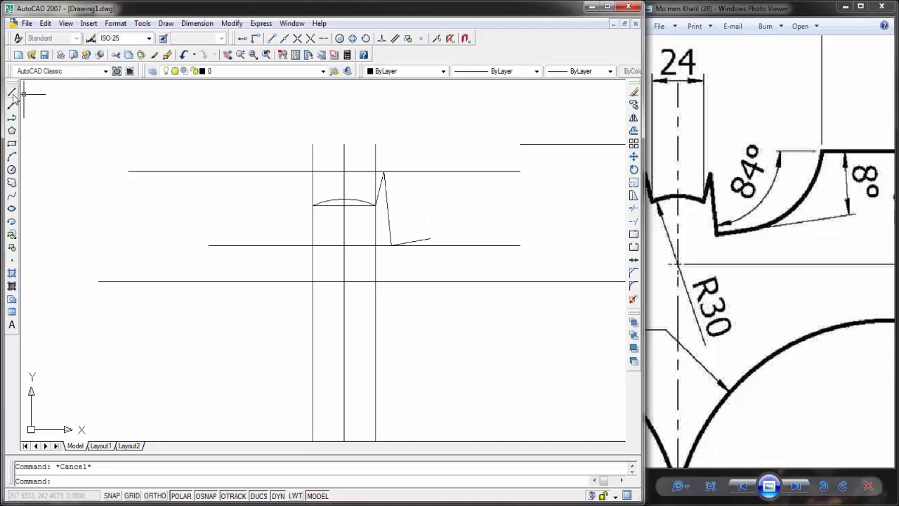
# Step: Draw a start-end-radius arc of radius 40 from the 8° line's right end to the left end of the upper wing line
pyautogui.click(166, 23)
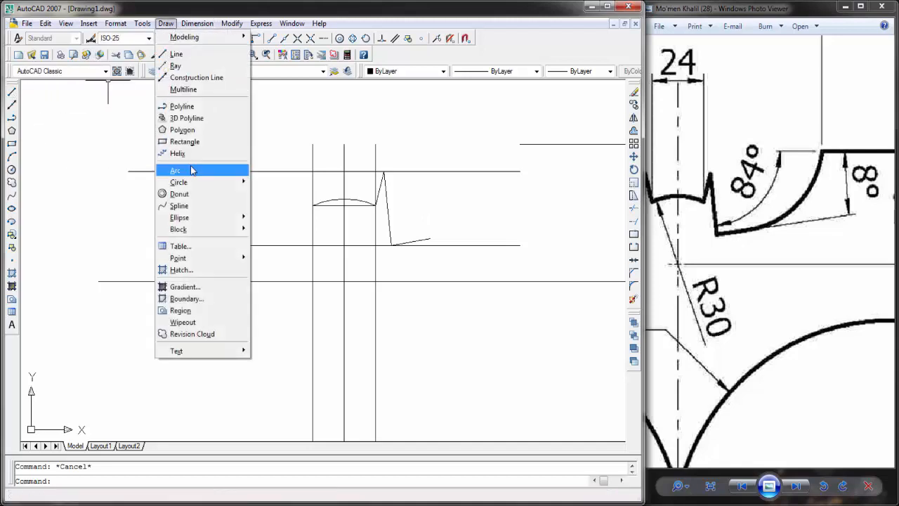
pyautogui.moveTo(194, 171)
pyautogui.click(301, 251)
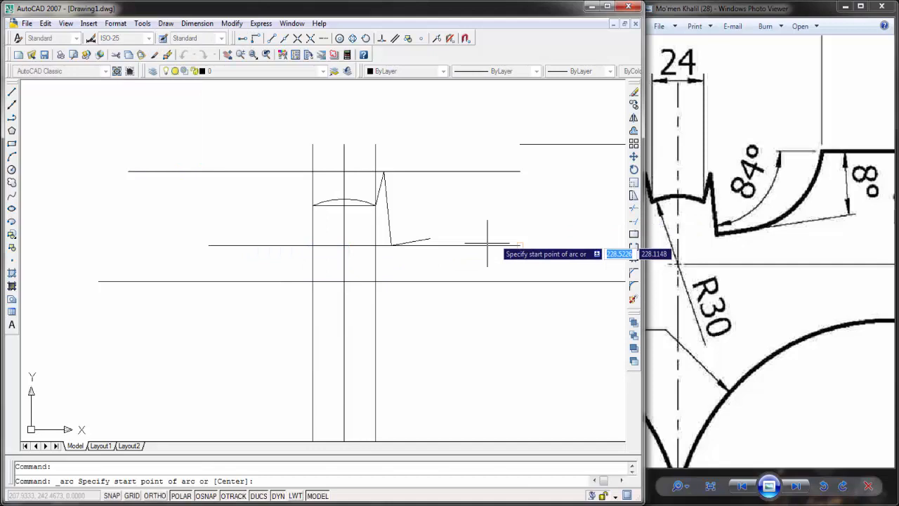
pyautogui.click(431, 242)
pyautogui.click(520, 144)
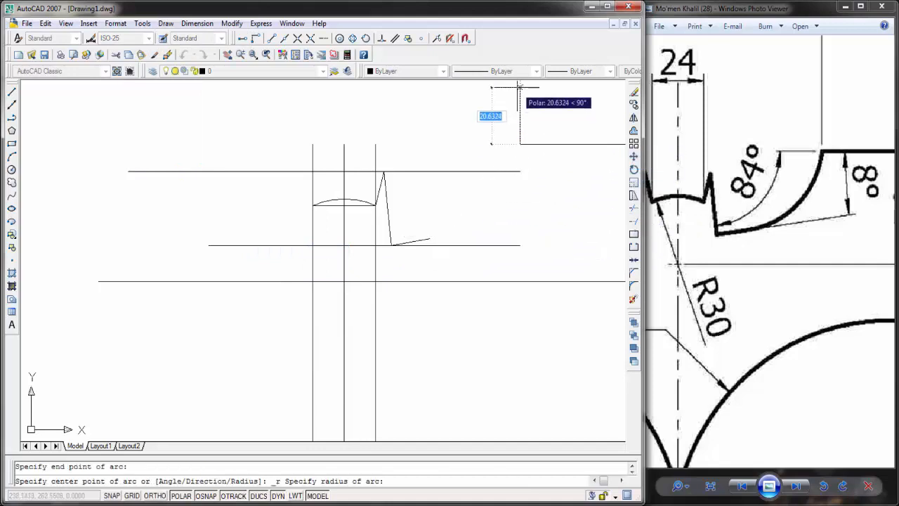
pyautogui.moveTo(518, 96); pyautogui.dragTo(514, 140, button='middle')
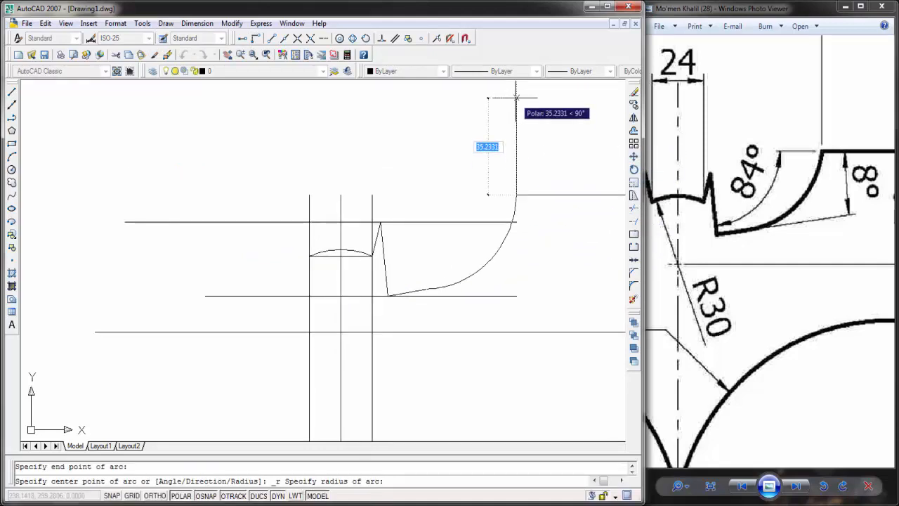
pyautogui.write('40')
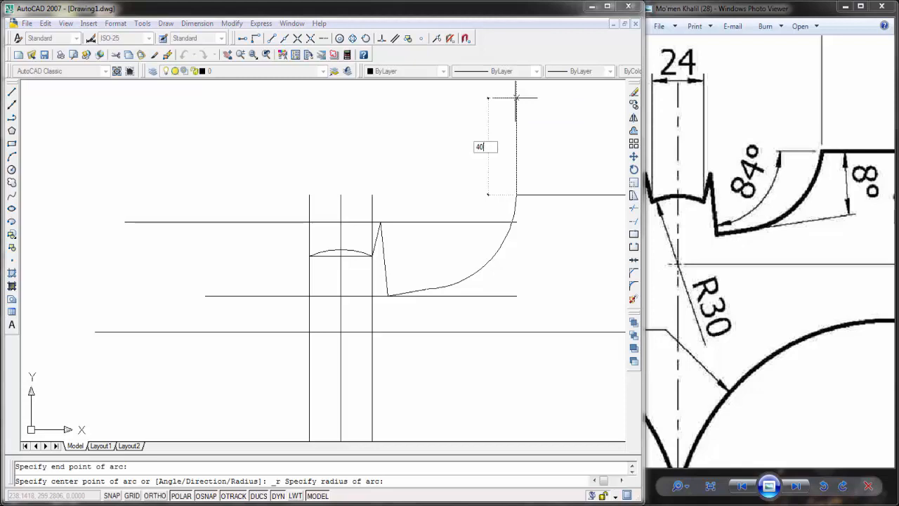
pyautogui.press('Return')
# Step: Check the radius of the curve between ear and wing in the reference image
pyautogui.moveTo(725, 180); pyautogui.dragTo(841, 177)
pyautogui.moveTo(685, 255); pyautogui.dragTo(777, 206)
pyautogui.moveTo(686, 219); pyautogui.dragTo(692, 214)
pyautogui.click(475, 247)
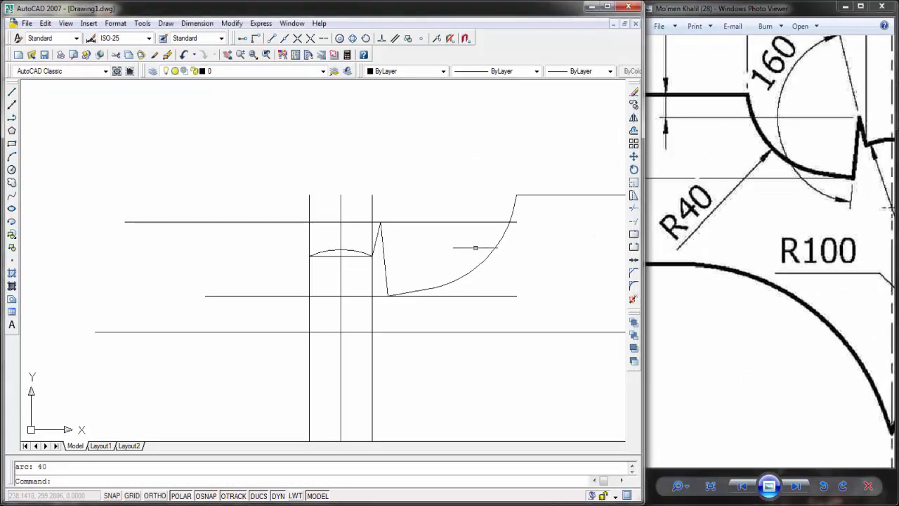
pyautogui.press('Escape')
# Step: Examine the right wing's tip and lower outline in the reference image, including the overall dimensions, alongside the drawn wing line
pyautogui.moveTo(432, 260); pyautogui.dragTo(325, 229, button='middle')
pyautogui.scroll(-3, 466, 216)
pyautogui.moveTo(539, 217); pyautogui.dragTo(375, 218, button='middle')
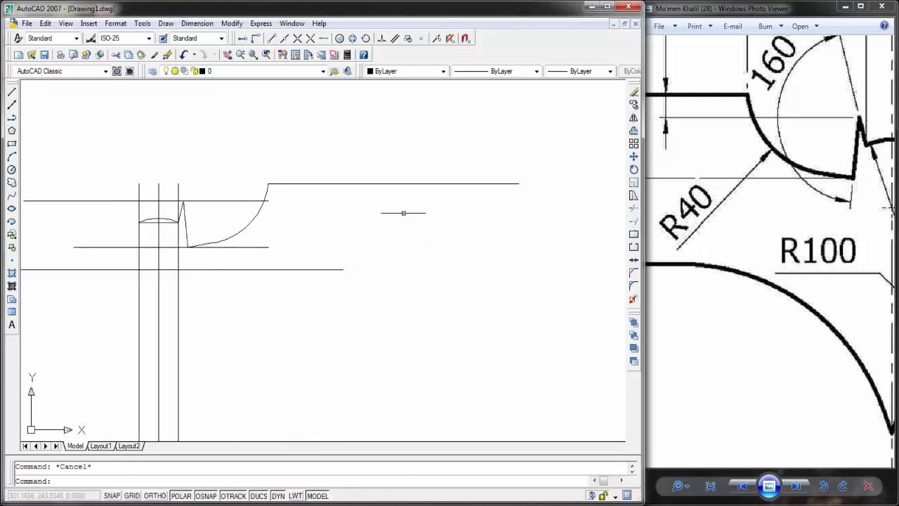
pyautogui.scroll(-2, 404, 214)
pyautogui.moveTo(819, 195)
pyautogui.mouseDown()
pyautogui.moveTo(695, 215)
pyautogui.moveTo(435, 216)
pyautogui.mouseUp()
pyautogui.moveTo(792, 206); pyautogui.dragTo(713, 215)
pyautogui.moveTo(792, 197); pyautogui.dragTo(692, 221)
pyautogui.click(528, 239)
pyautogui.moveTo(531, 234); pyautogui.dragTo(553, 225, button='middle')
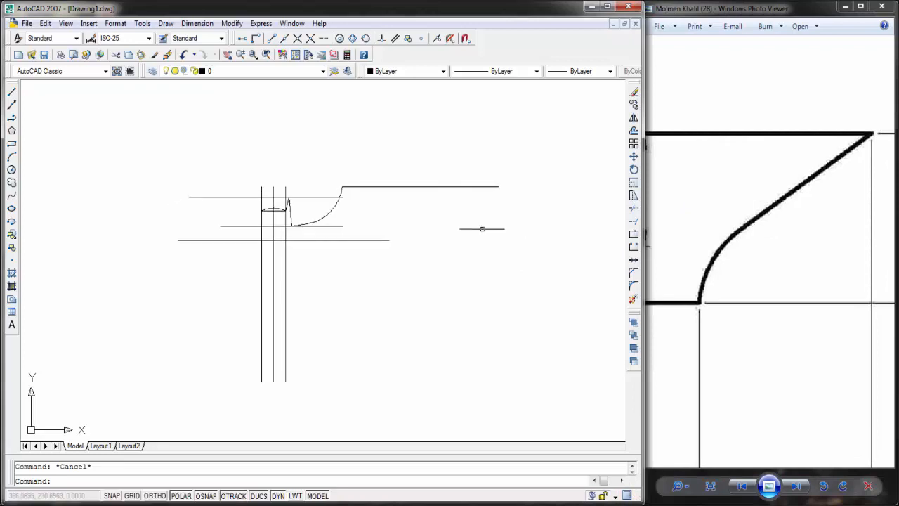
pyautogui.moveTo(481, 229); pyautogui.dragTo(484, 227, button='middle')
pyautogui.moveTo(349, 254); pyautogui.dragTo(358, 248, button='middle')
pyautogui.moveTo(764, 227); pyautogui.dragTo(766, 235)
pyautogui.scroll(-3, 766, 235)
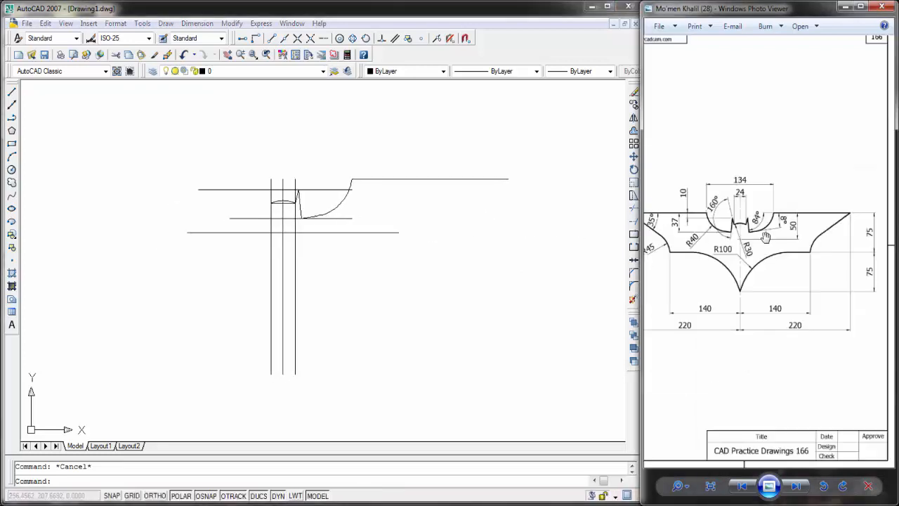
pyautogui.click(340, 171)
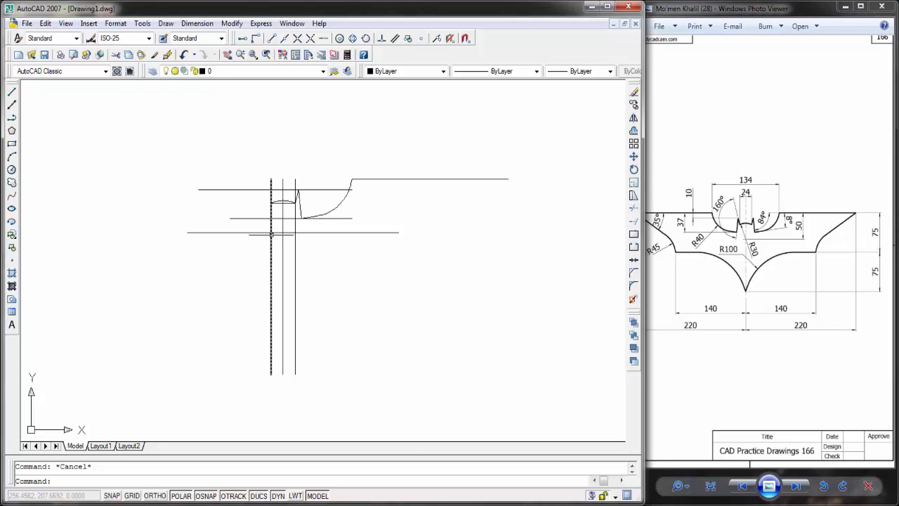
# Step: Delete the two lower horizontal construction lines below the head and ear
pyautogui.click(12, 92)
pyautogui.press('Escape')
pyautogui.click(348, 230)
pyautogui.click(343, 246)
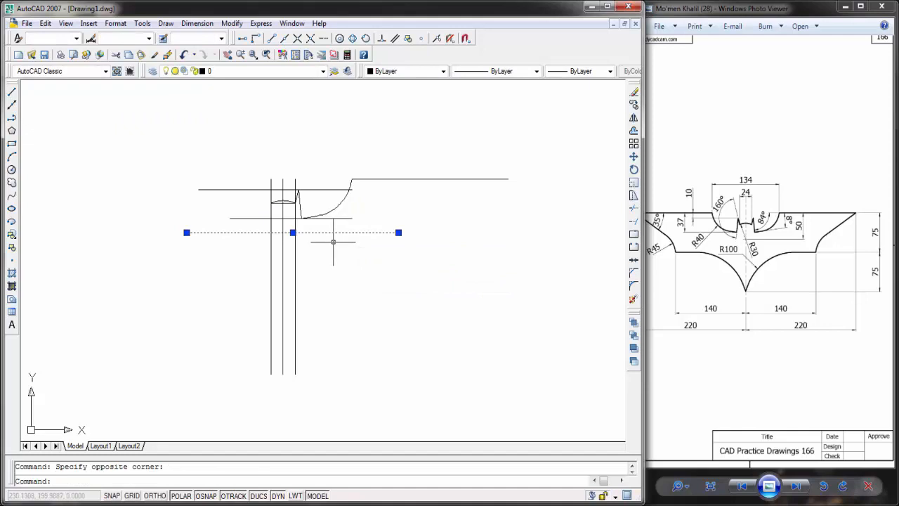
pyautogui.press('Delete')
pyautogui.click(302, 218)
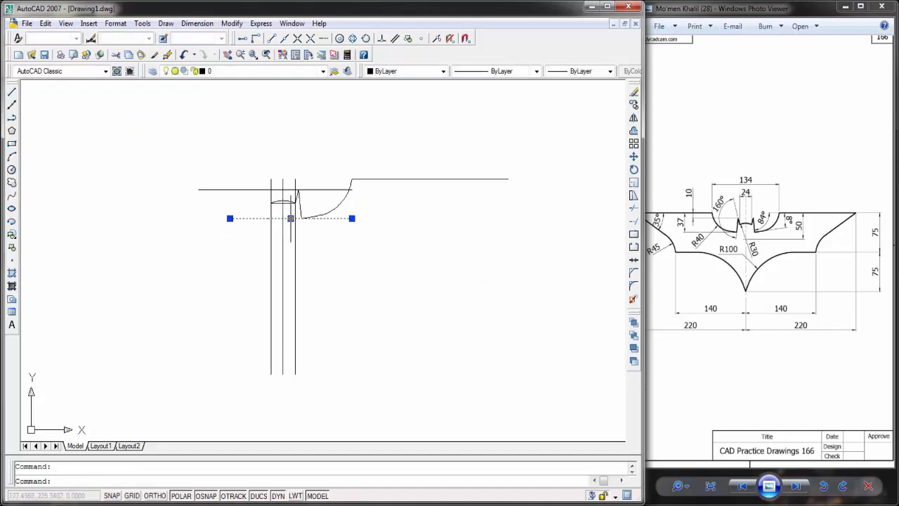
pyautogui.press('Delete')
# Step: Delete the vertical construction line left of the centre line and the horizontal construction line through the ear's tip
pyautogui.scroll(2, 285, 205)
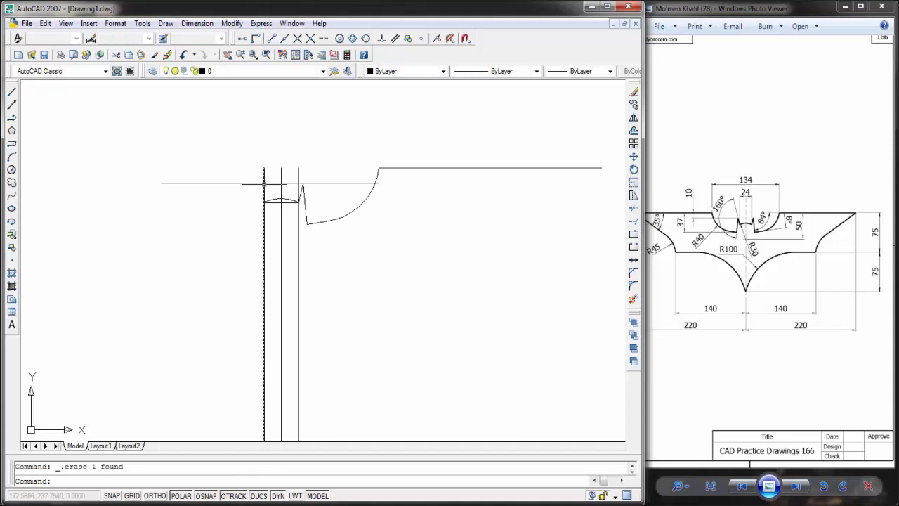
pyautogui.click(264, 225)
pyautogui.press('Delete')
pyautogui.click(224, 183)
pyautogui.press('Delete')
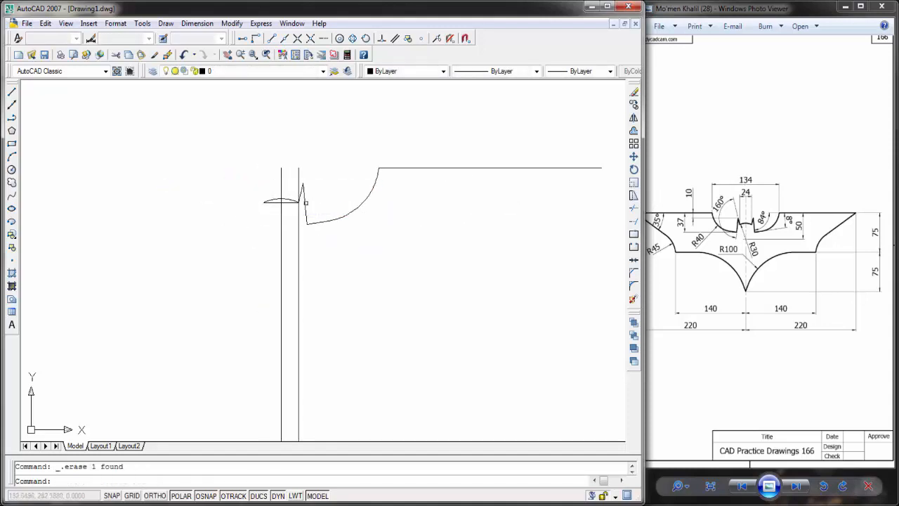
# Step: Trim the left halves of the head arc and the short line beneath it back to the centre line
pyautogui.click(634, 209)
pyautogui.press('Return')
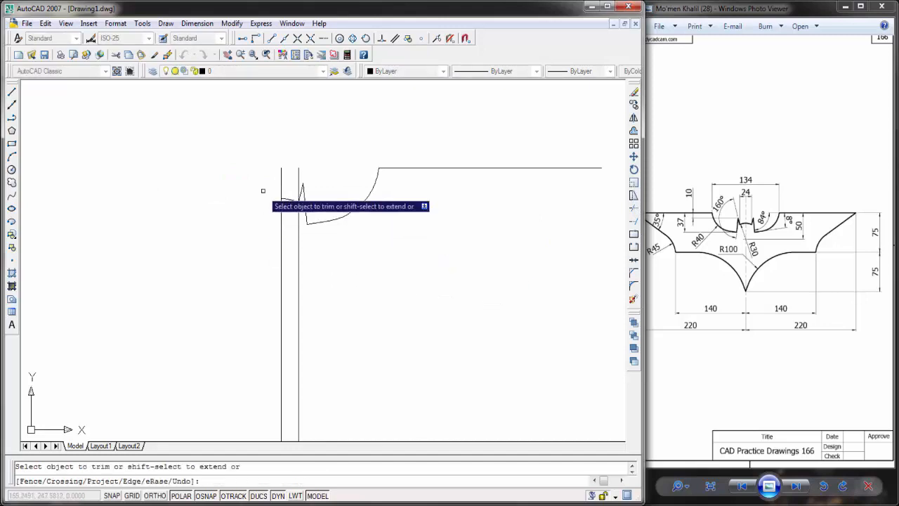
pyautogui.click(271, 201)
pyautogui.press('Escape')
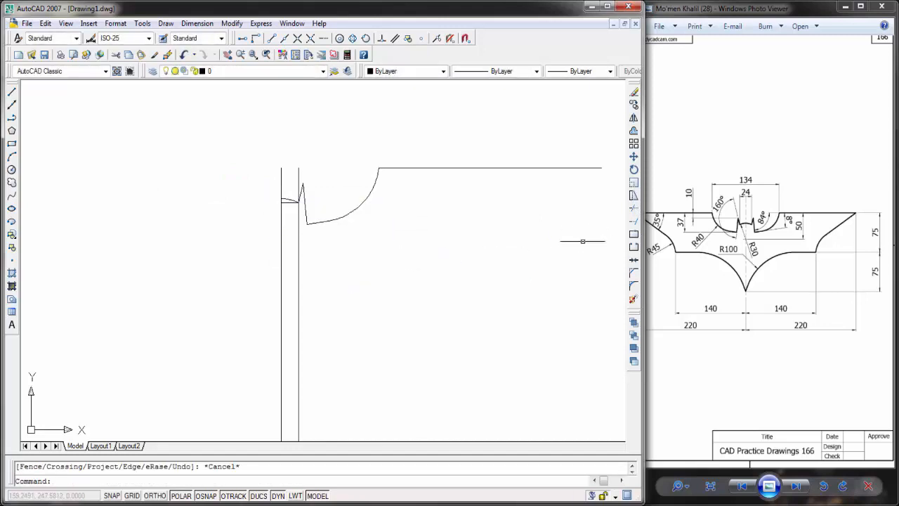
# Step: Draw a horizontal line 140 long to the right, starting 75 below the centre line's upper end
pyautogui.scroll(1, 519, 250)
pyautogui.scroll(3, 204, 188)
pyautogui.scroll(-4, 297, 211)
pyautogui.moveTo(447, 255); pyautogui.dragTo(357, 237, button='middle')
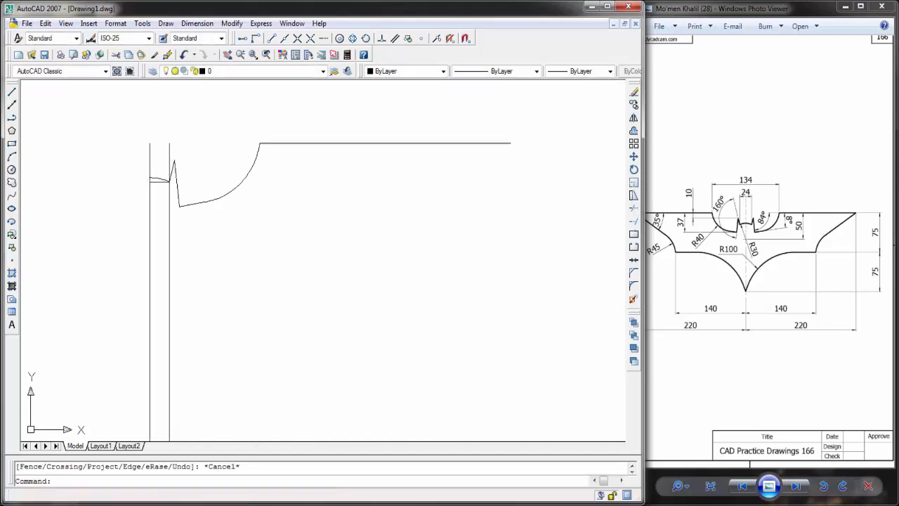
pyautogui.scroll(-2, 407, 254)
pyautogui.moveTo(445, 261); pyautogui.dragTo(366, 218, button='middle')
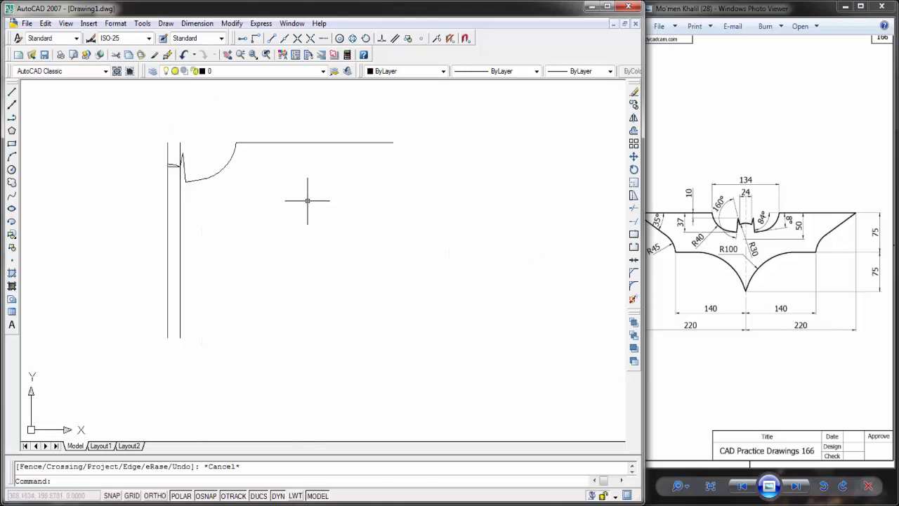
pyautogui.click(11, 92)
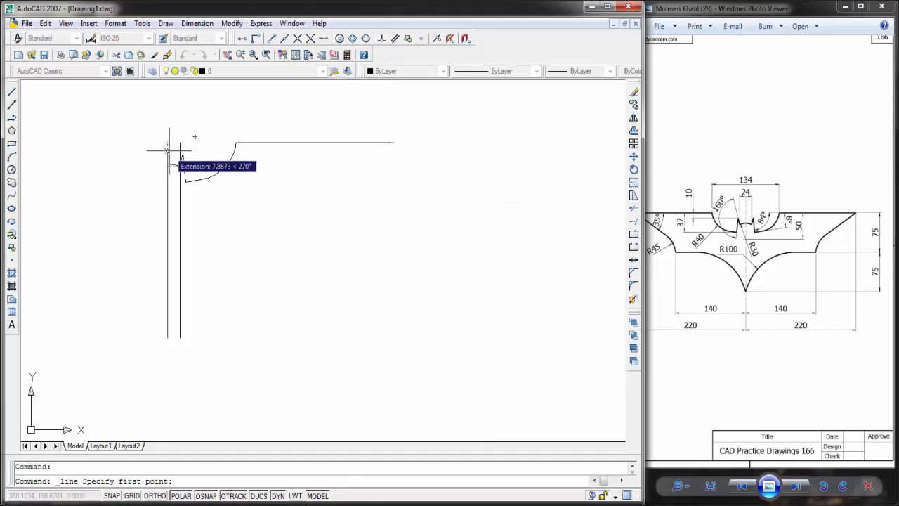
pyautogui.write('75')
pyautogui.press('Return')
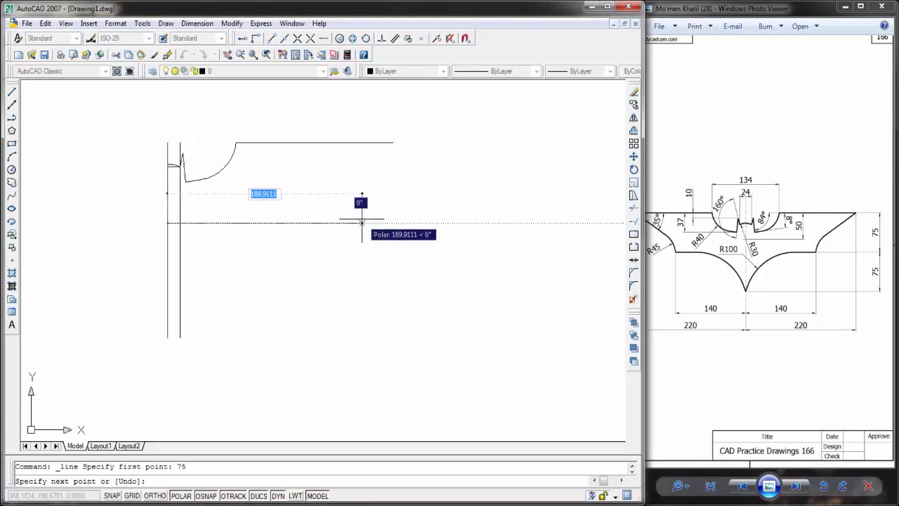
pyautogui.write('140')
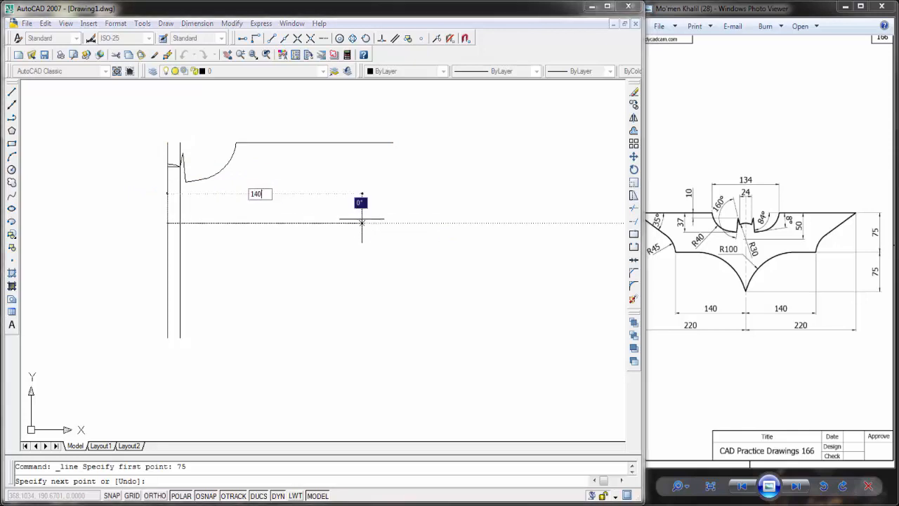
pyautogui.press('Return')
pyautogui.press('Escape')
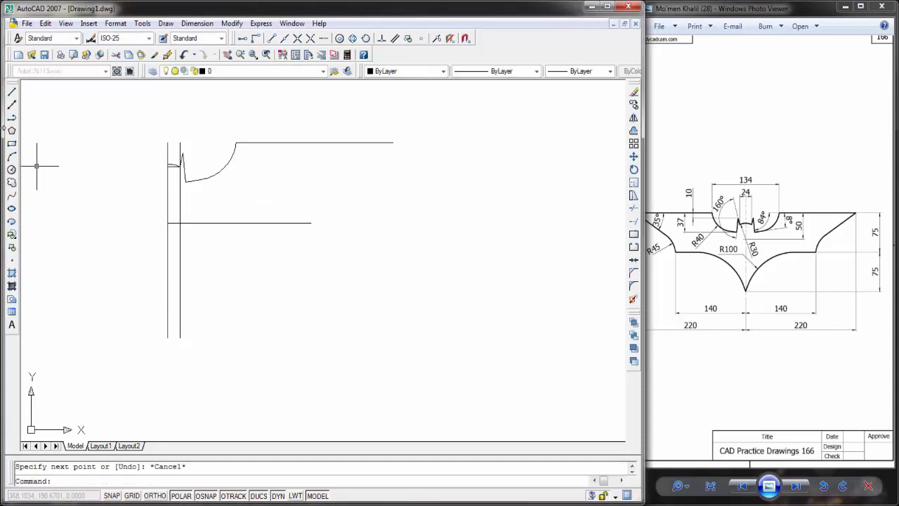
# Step: Draw a slanted line from the upper wing line's right end to the right end of the 140 line
pyautogui.click(12, 94)
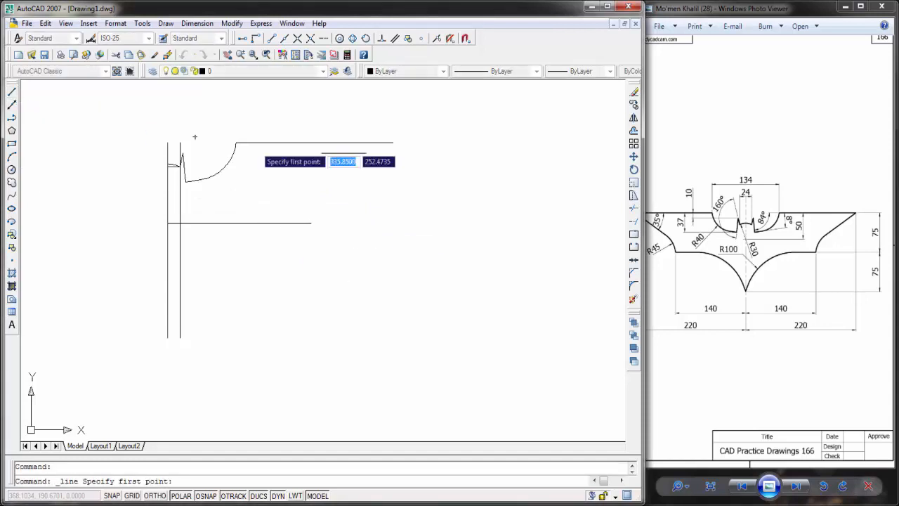
pyautogui.click(393, 143)
pyautogui.click(312, 223)
pyautogui.press('Escape')
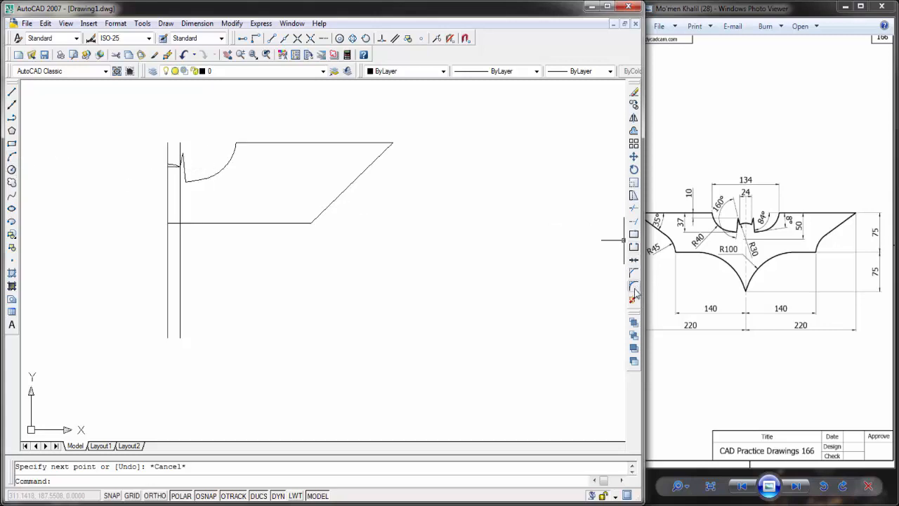
# Step: Shorten the slanted wing line by moving its lower endpoint up along the line, away from the 140 line
pyautogui.click(345, 201)
pyautogui.click(313, 216)
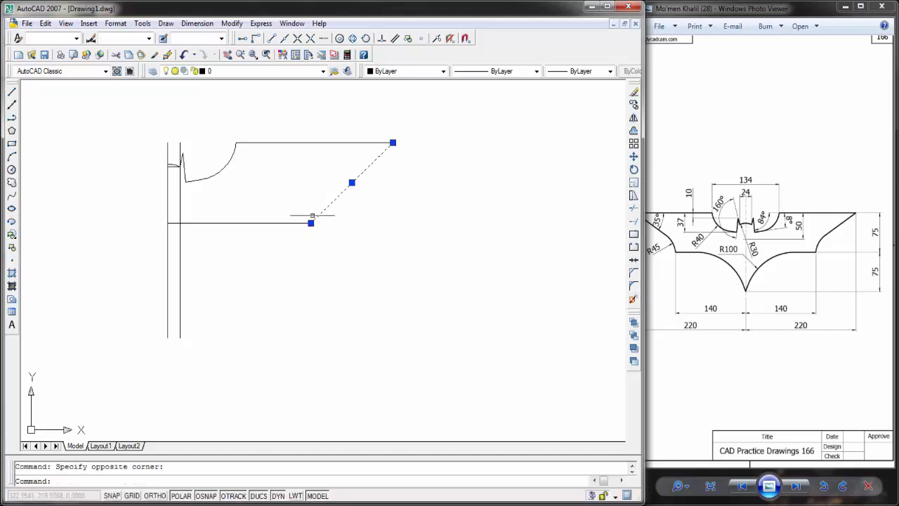
pyautogui.click(311, 224)
pyautogui.click(332, 201)
pyautogui.press('Escape')
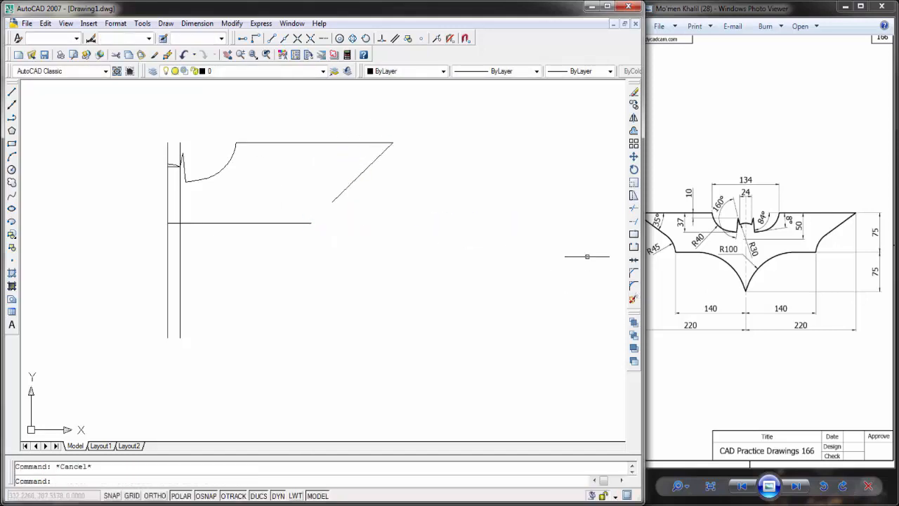
# Step: Try a radius 45 fillet between the slanted wing line and the 140 line, and undo it
pyautogui.click(635, 284)
pyautogui.write('r')
pyautogui.press('Return')
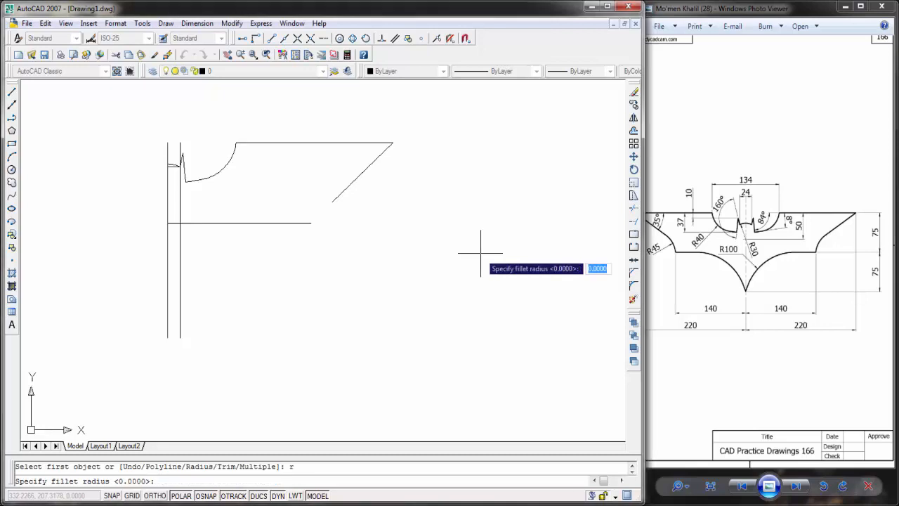
pyautogui.write('45')
pyautogui.press('Return')
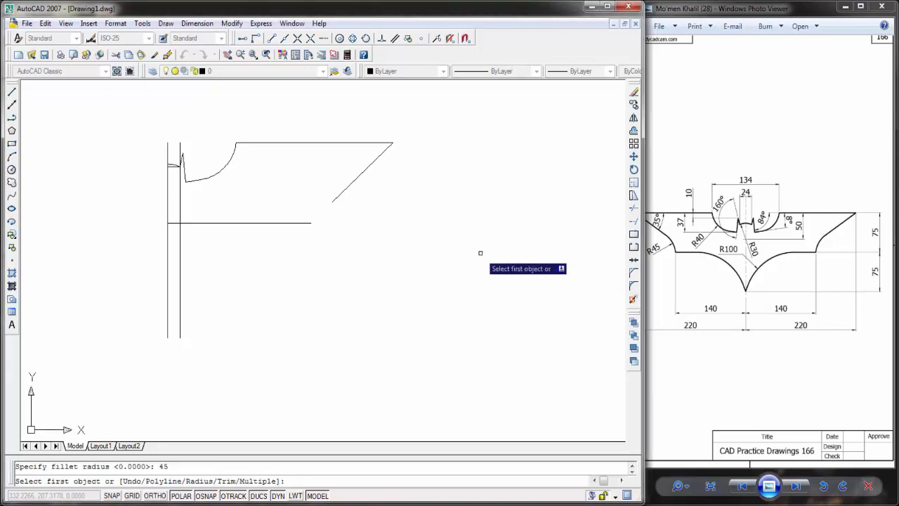
pyautogui.click(335, 200)
pyautogui.click(307, 224)
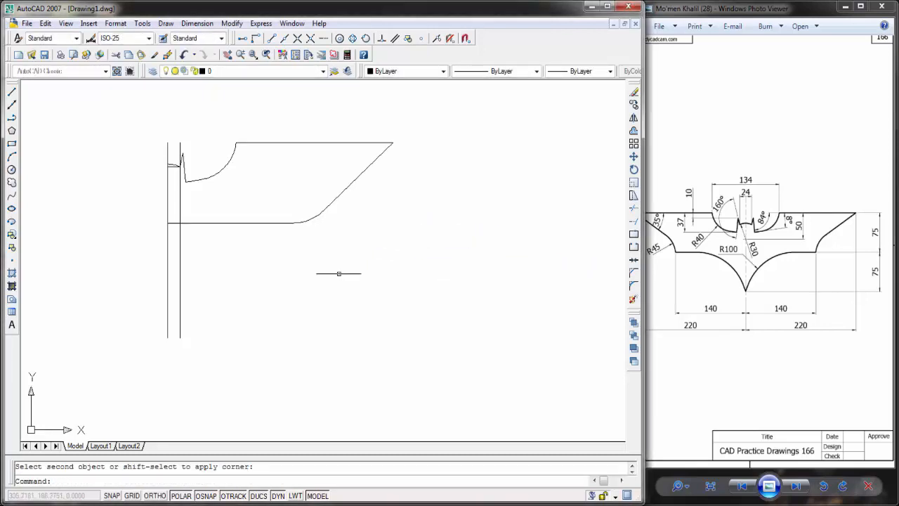
pyautogui.hotkey('ctrl', 'z')
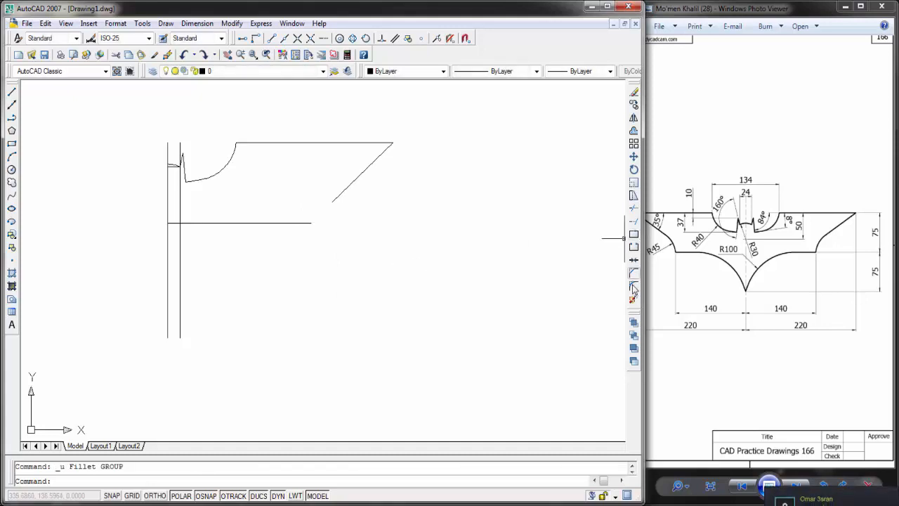
# Step: Try a tan-tan-radius circle of radius 45 touching the slanted wing line and the 140 line, and undo it
pyautogui.click(12, 169)
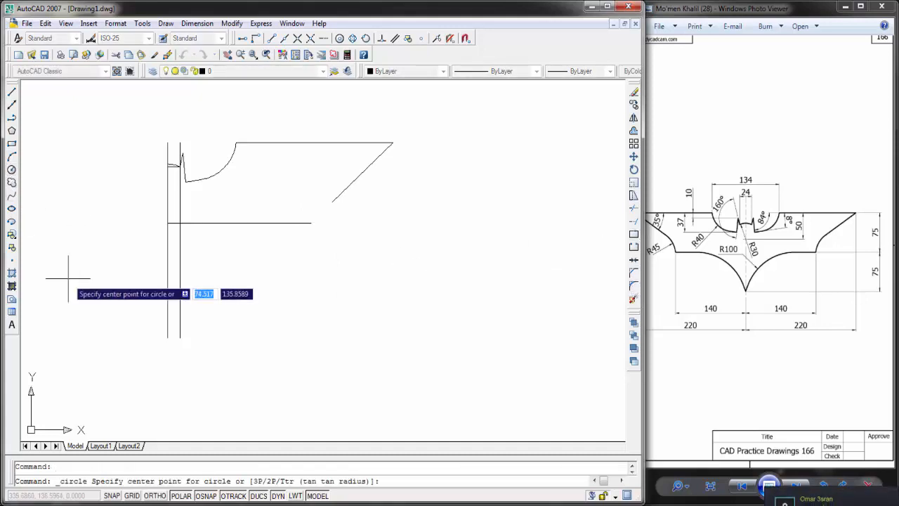
pyautogui.write('ttr')
pyautogui.press('Return')
pyautogui.click(346, 186)
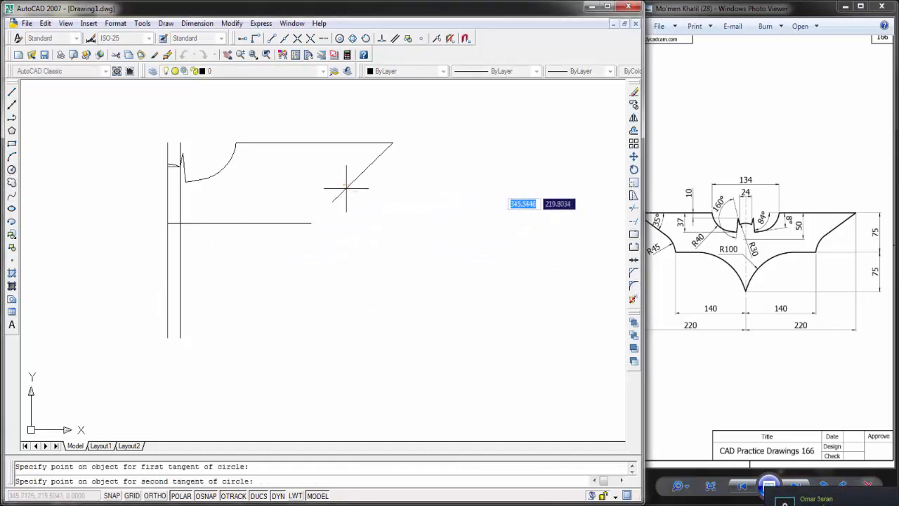
pyautogui.click(305, 224)
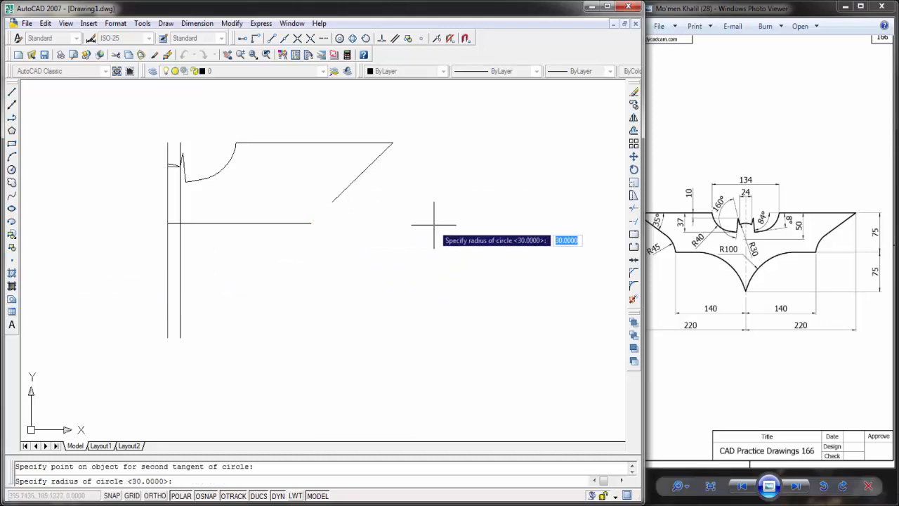
pyautogui.write('45')
pyautogui.press('Return')
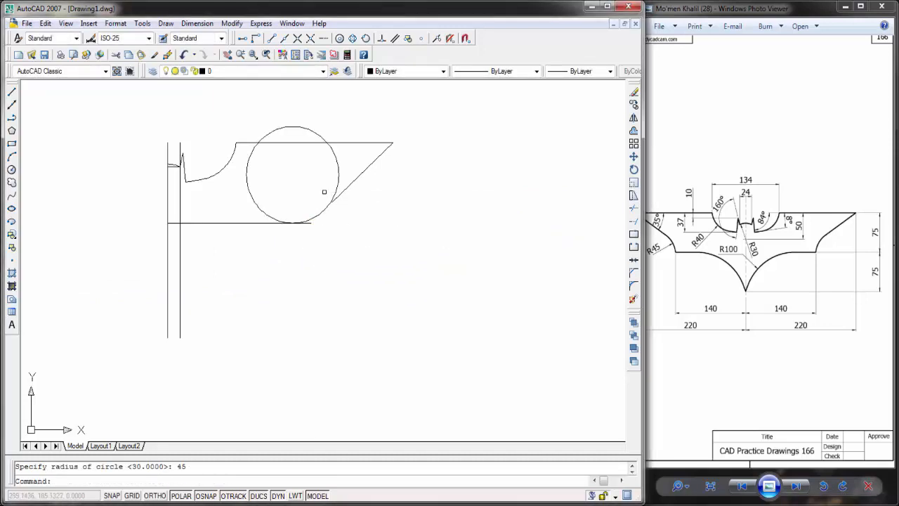
pyautogui.hotkey('ctrl', 'z')
# Step: Delete the shortened slanted line at the wing's tip
pyautogui.click(338, 201)
pyautogui.click(334, 198)
pyautogui.press('Delete')
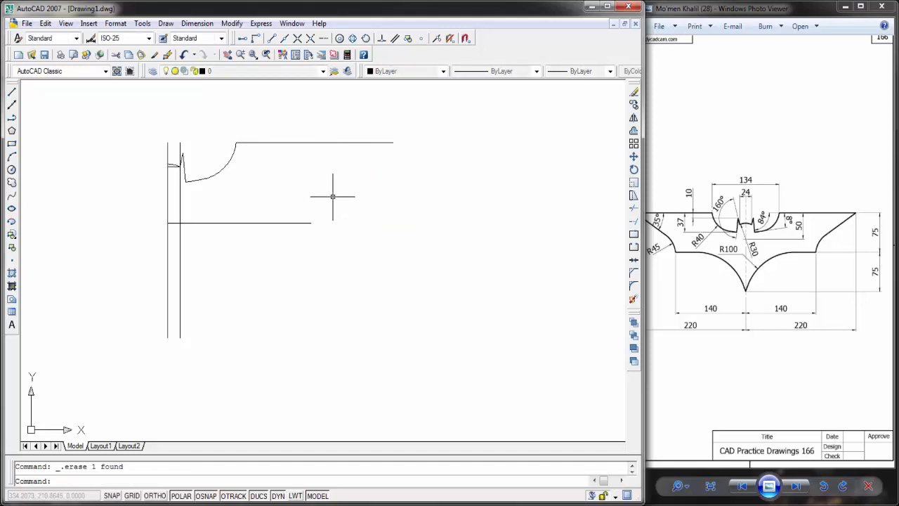
pyautogui.click(12, 92)
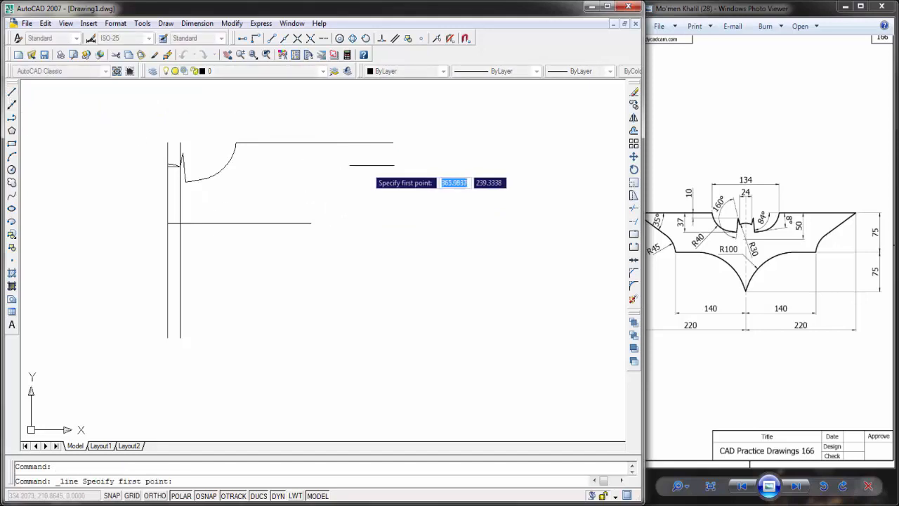
pyautogui.click(393, 143)
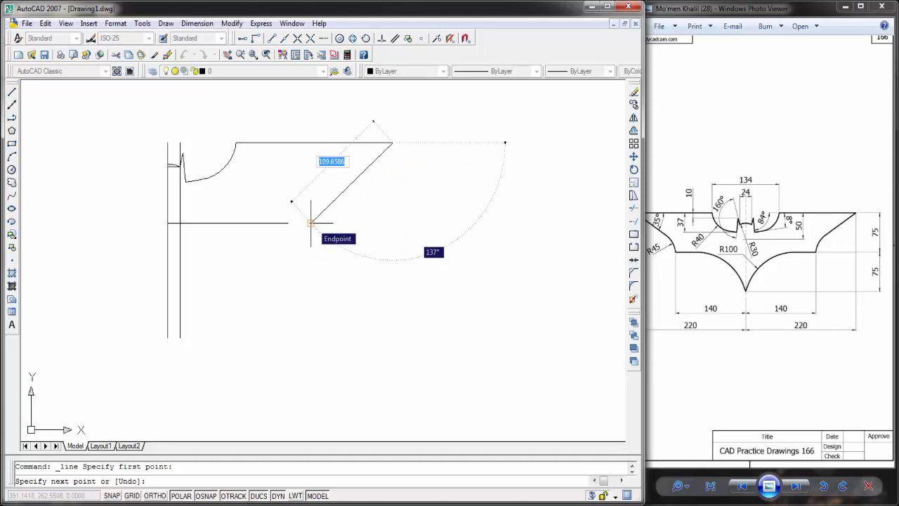
pyautogui.press('Escape')
pyautogui.click(634, 222)
# Step: Examine the left wing tip's angle and curve radius in the Windows Photo Viewer reference image
pyautogui.click(719, 225)
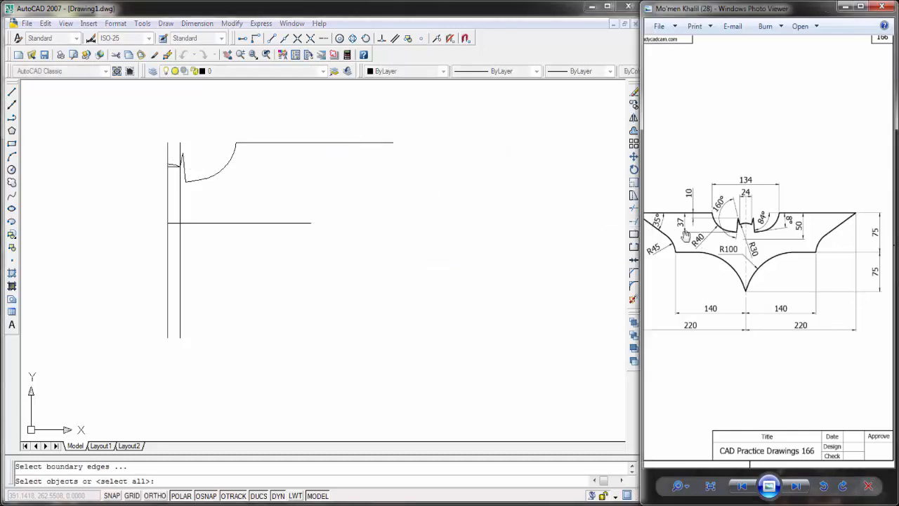
pyautogui.scroll(4, 719, 225)
pyautogui.moveTo(739, 223); pyautogui.dragTo(718, 225)
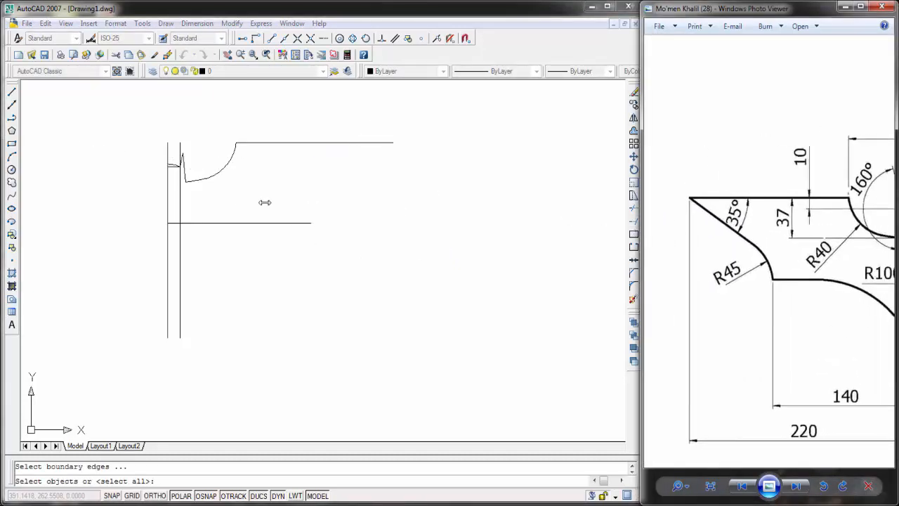
# Step: Draw a line 40 long at 215° from the right end of the upper wing line
pyautogui.click(12, 92)
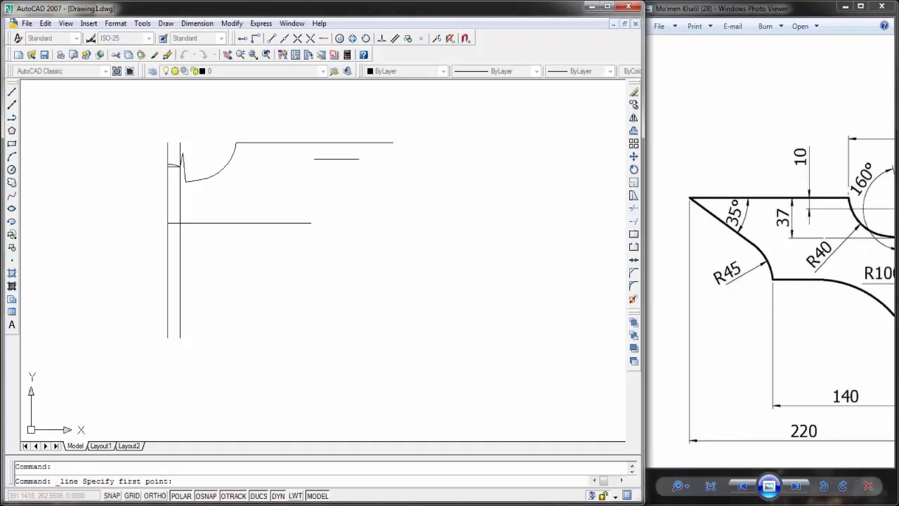
pyautogui.click(391, 143)
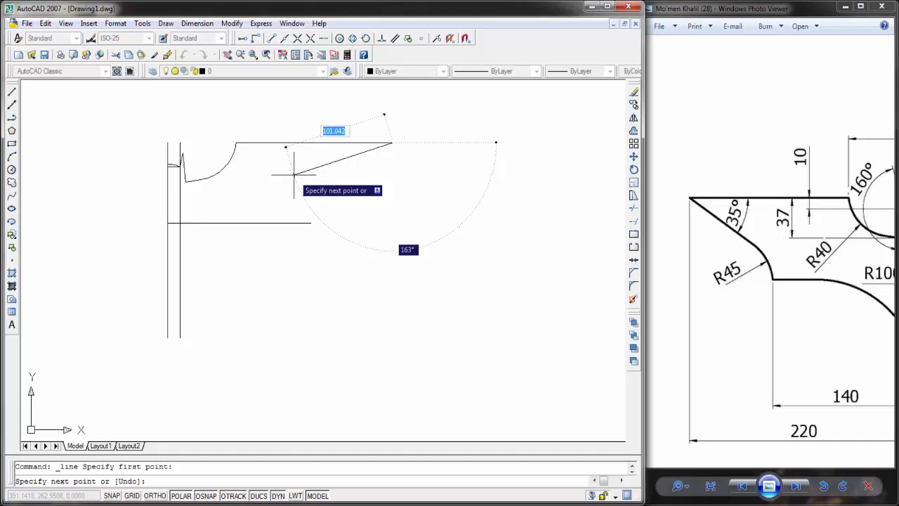
pyautogui.write('3')
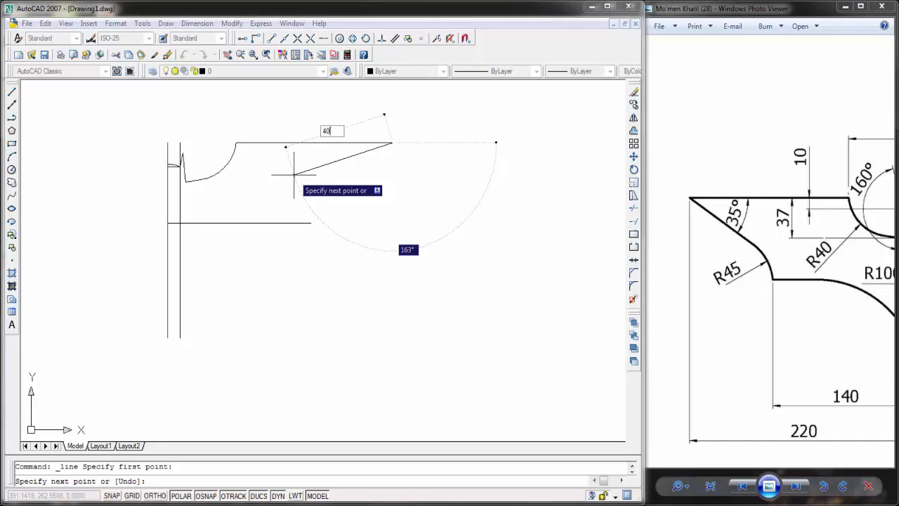
pyautogui.press('Tab')
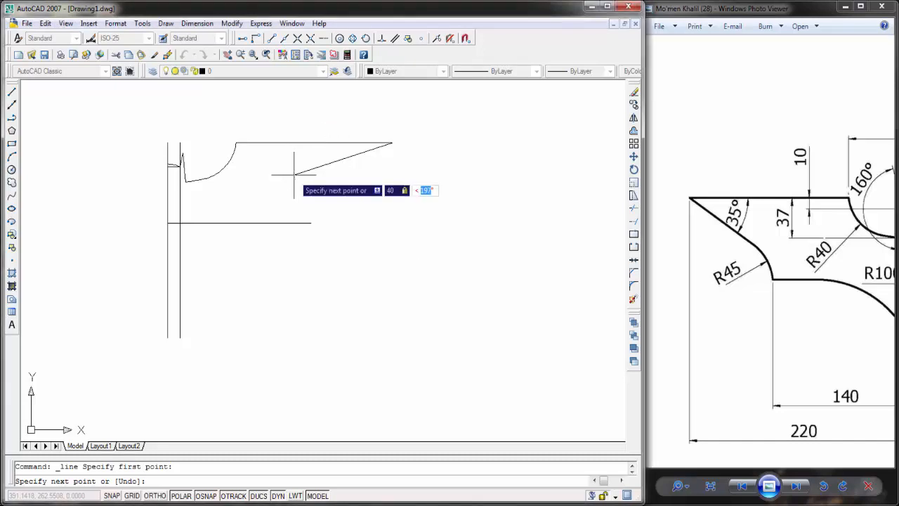
pyautogui.write('215')
pyautogui.press('Return')
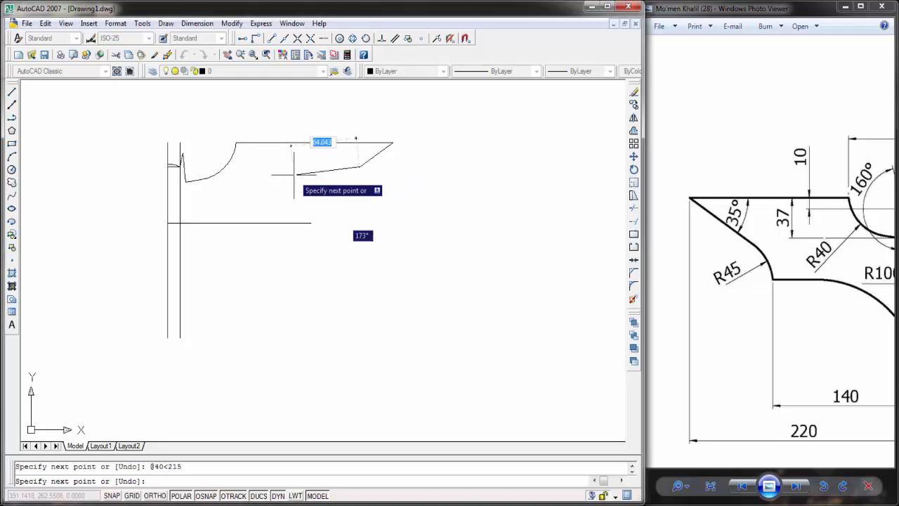
pyautogui.press('Escape')
# Step: Lengthen the slanted wing line by stretching its lower end down to just above the lower wing line
pyautogui.click(490, 186)
pyautogui.click(358, 166)
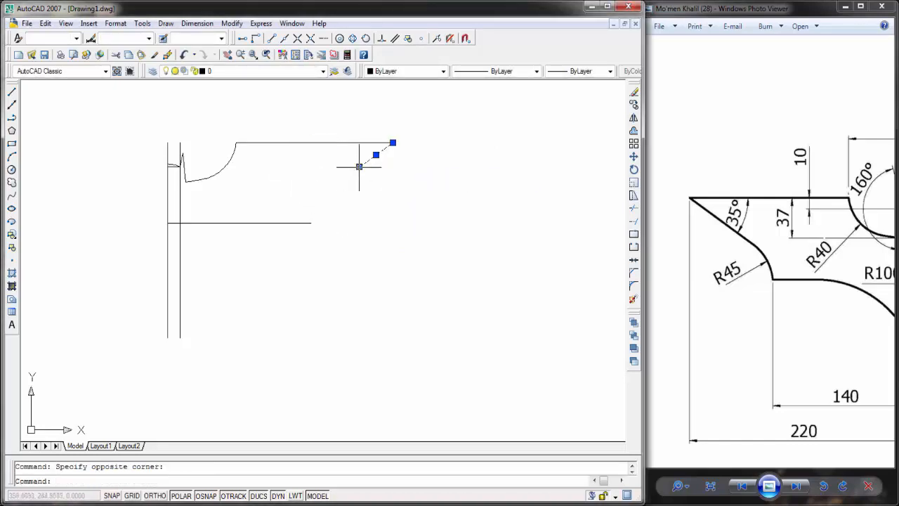
pyautogui.click(359, 167)
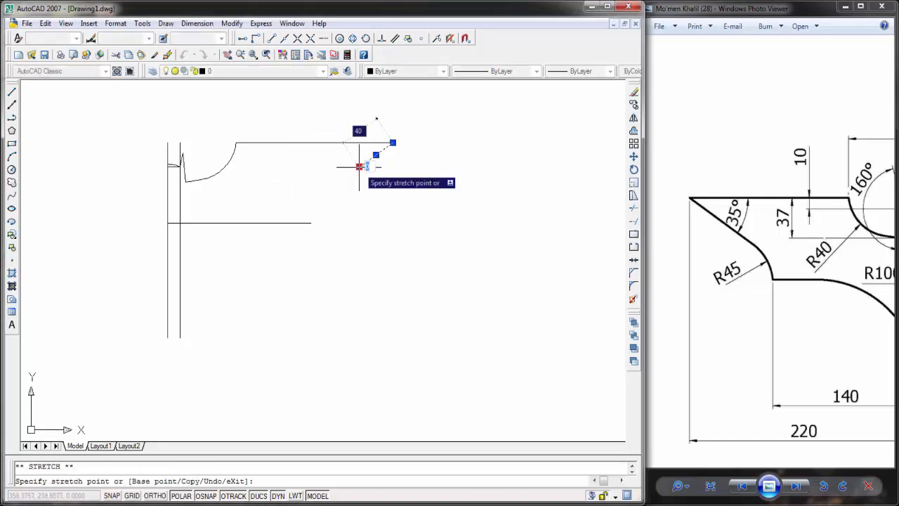
pyautogui.click(288, 217)
pyautogui.press('Escape')
pyautogui.scroll(-2, 382, 235)
pyautogui.moveTo(382, 235); pyautogui.dragTo(365, 233, button='middle')
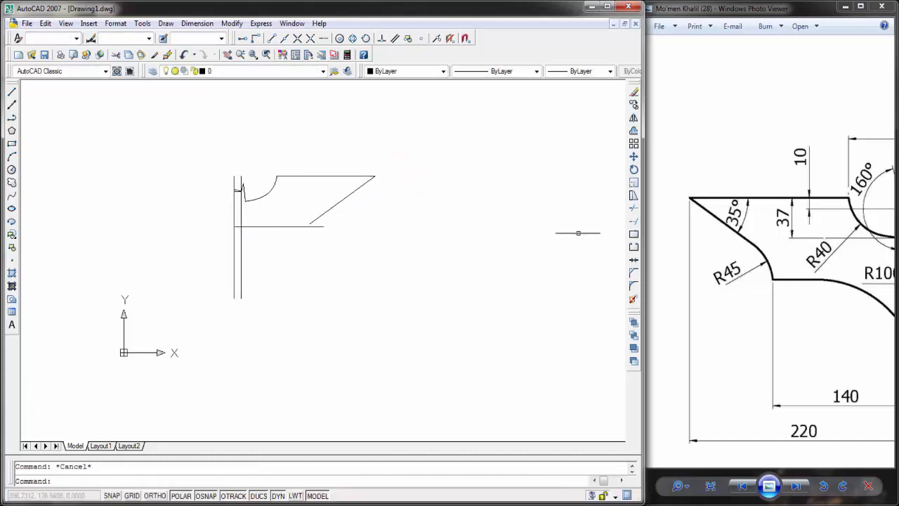
# Step: Try a tan-tan-radius circle of radius 45 touching the lower wing line and the slanted line, and undo it
pyautogui.click(12, 171)
pyautogui.write('ttr')
pyautogui.press('Return')
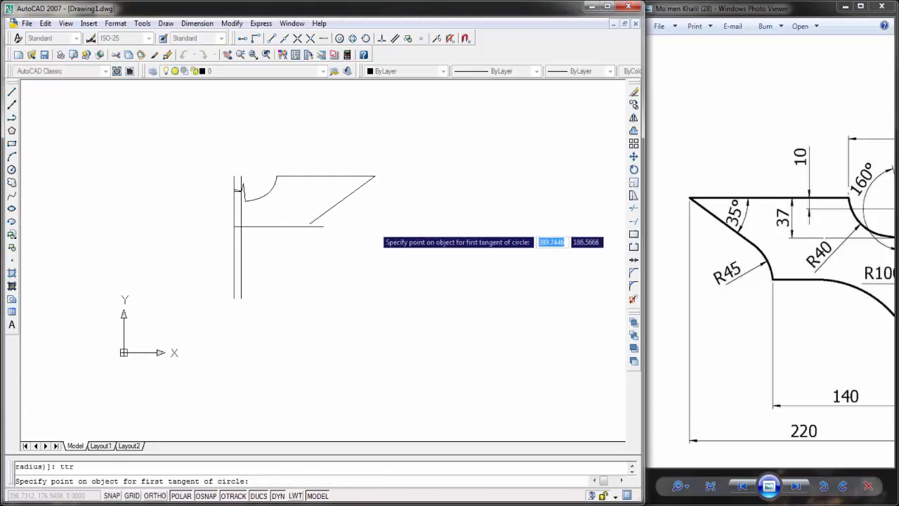
pyautogui.click(320, 226)
pyautogui.click(330, 202)
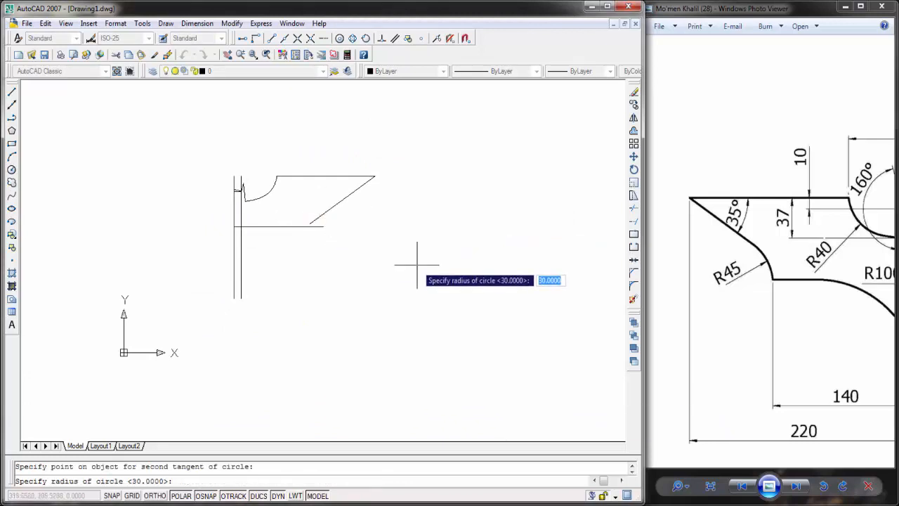
pyautogui.write('45')
pyautogui.press('Return')
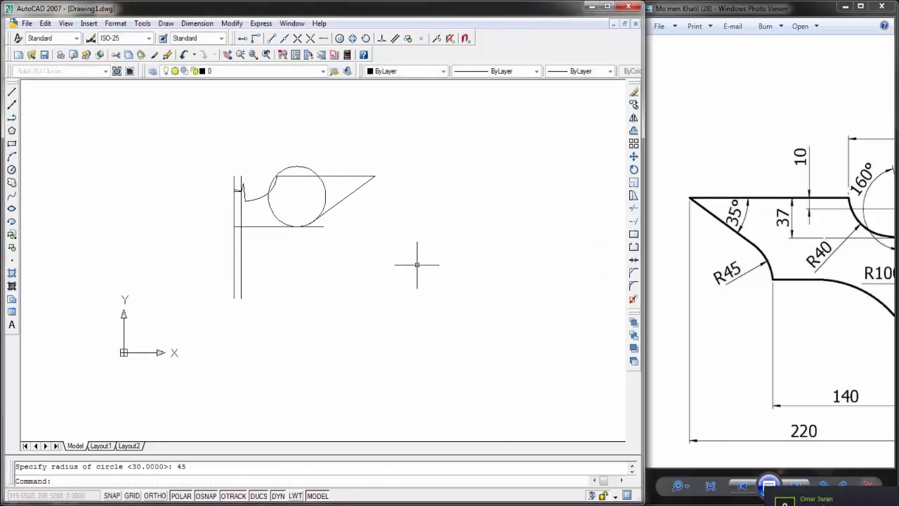
pyautogui.hotkey('ctrl', 'z')
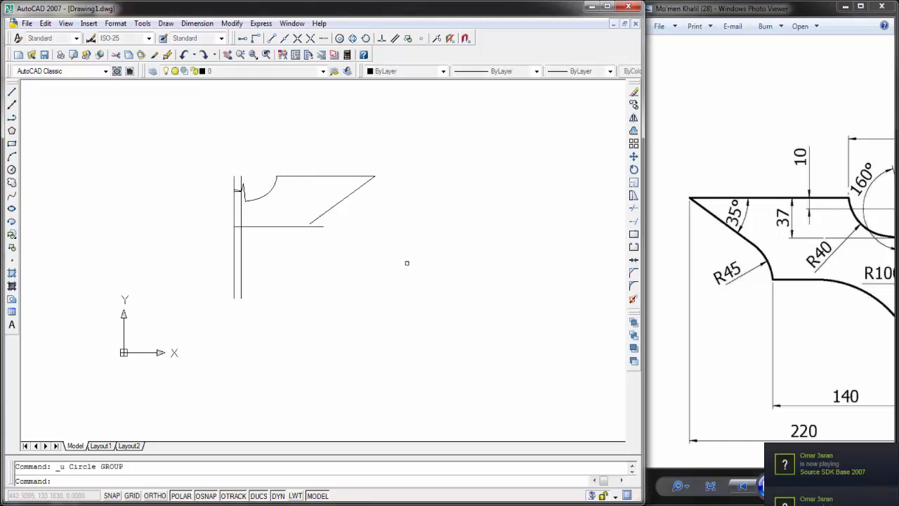
# Step: Try to fillet the lower wing line and the slanted line with a radius of 45
pyautogui.click(634, 287)
pyautogui.write('r')
pyautogui.press('Return')
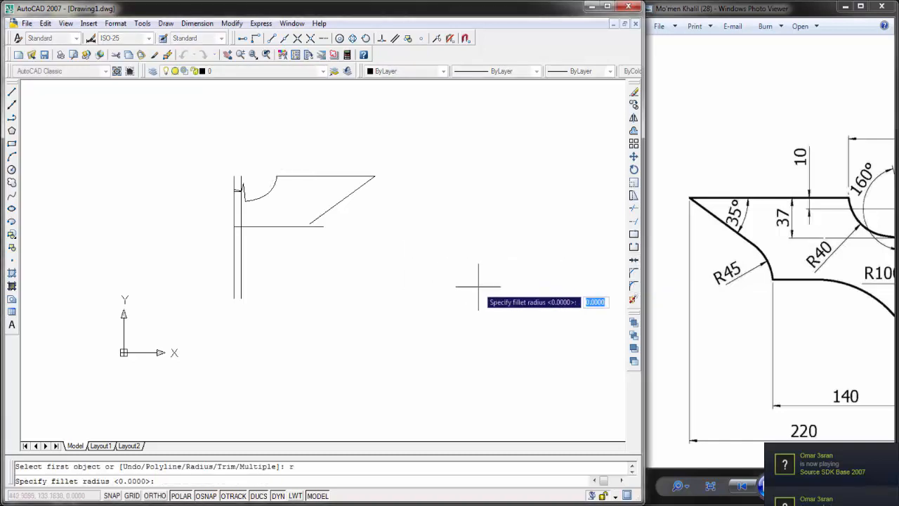
pyautogui.press('Return')
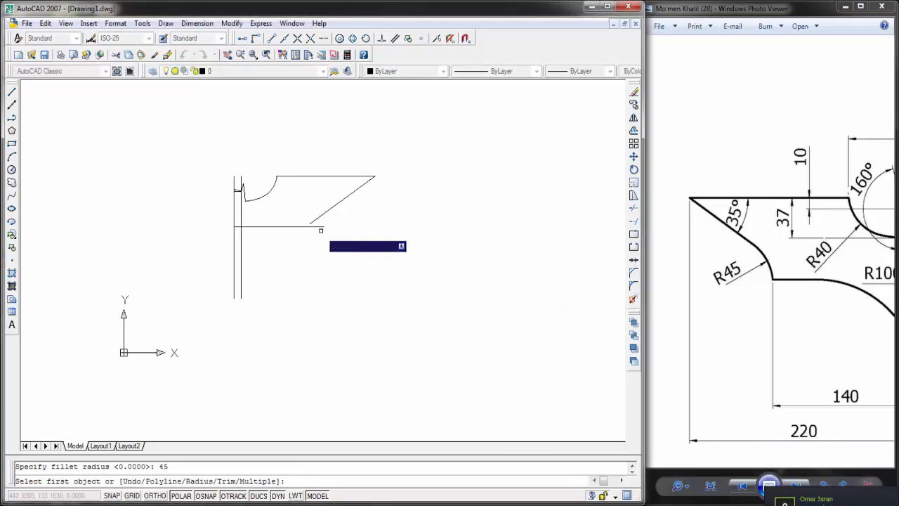
pyautogui.click(321, 226)
pyautogui.click(321, 215)
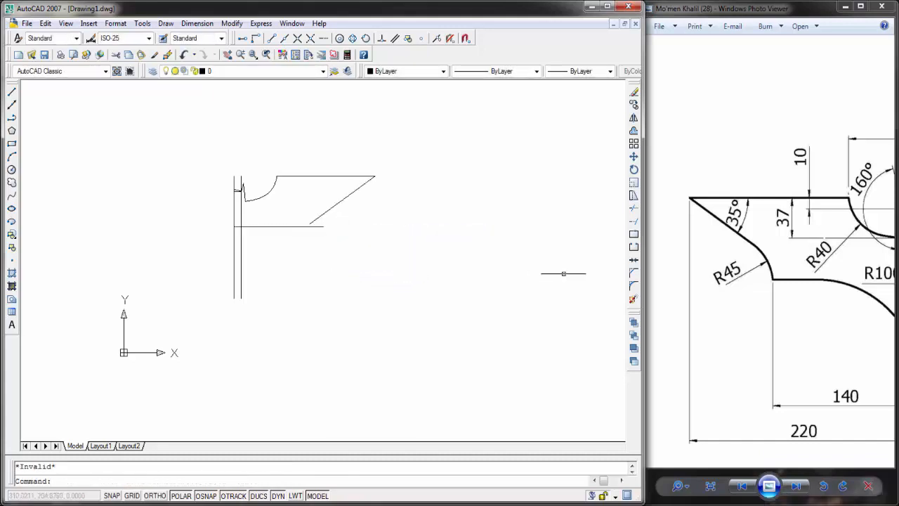
# Step: Shorten the slanted wing line so its lower end sits just above the right end of the lower wing line
pyautogui.click(314, 220)
pyautogui.click(310, 224)
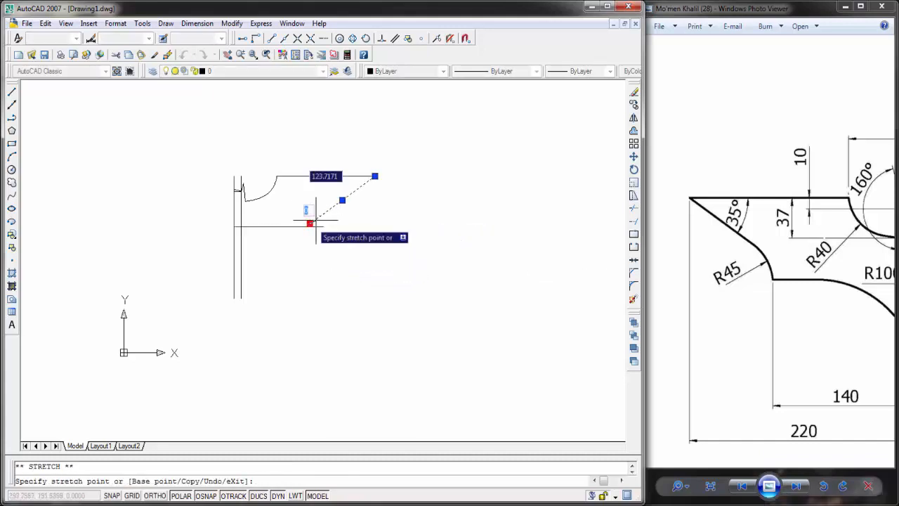
pyautogui.press('Escape')
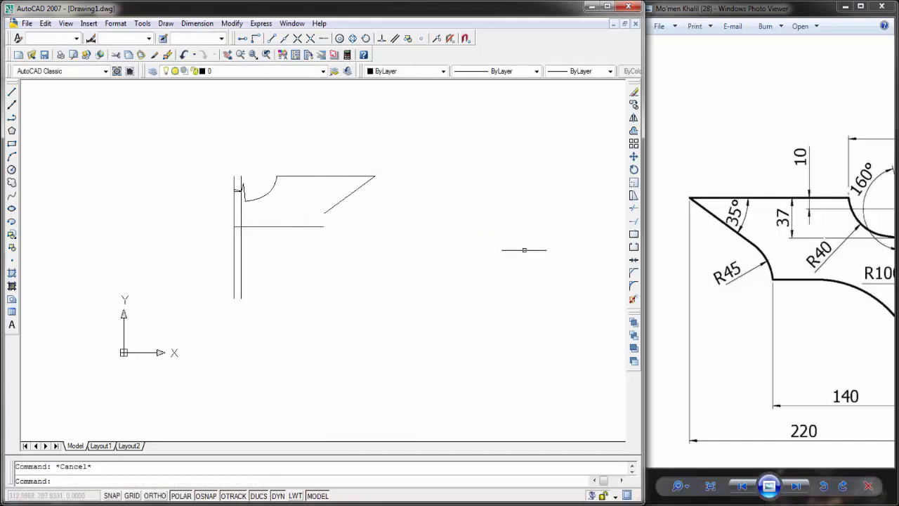
# Step: Try a tan-tan-radius circle of radius 45 on the shortened slanted line and the lower wing line, and undo it
pyautogui.click(758, 290)
pyautogui.scroll(-3, 758, 290)
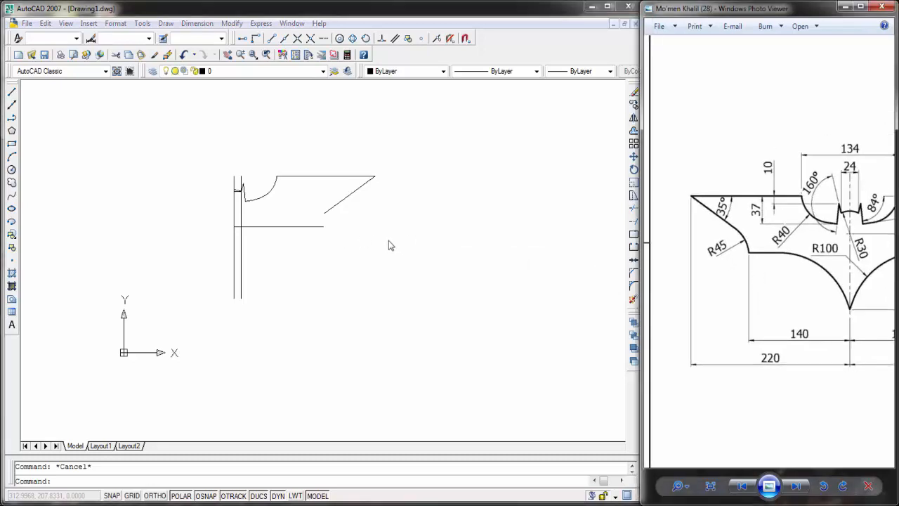
pyautogui.click(11, 172)
pyautogui.click(11, 171)
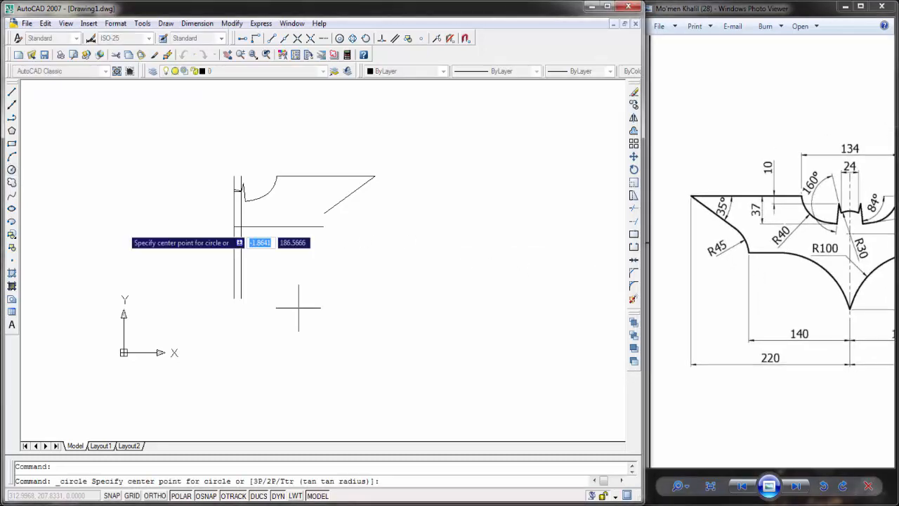
pyautogui.write('t')
pyautogui.press('Return')
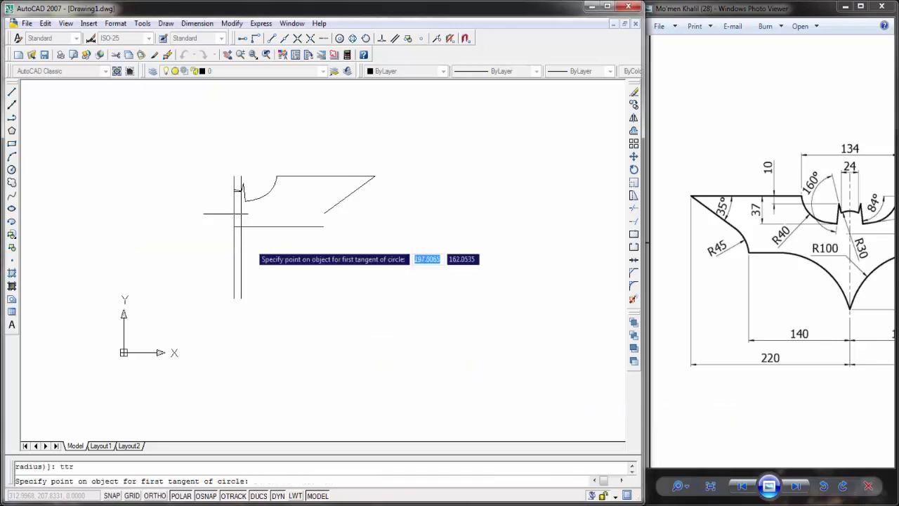
pyautogui.click(340, 202)
pyautogui.click(320, 227)
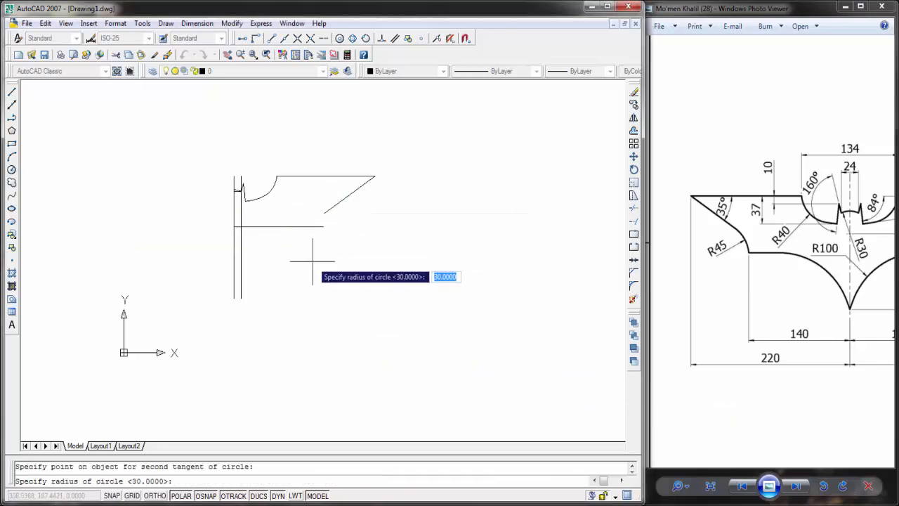
pyautogui.write('45')
pyautogui.press('Return')
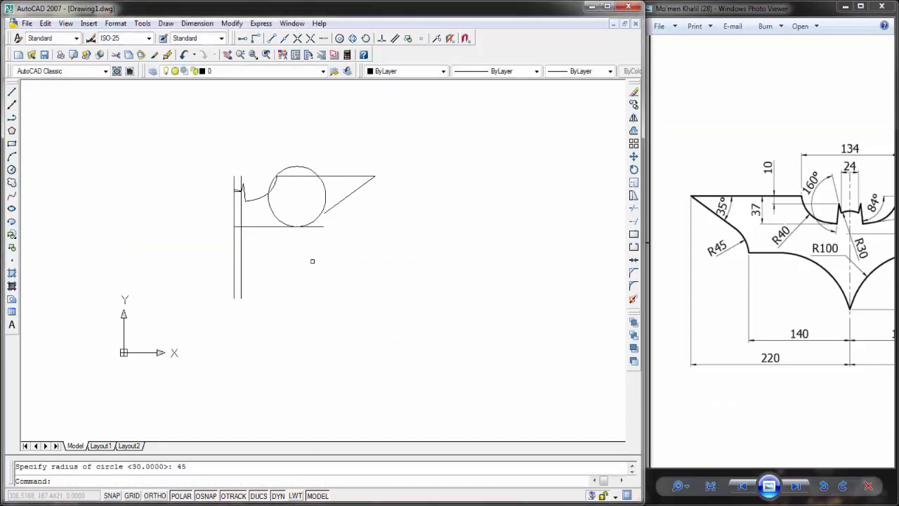
pyautogui.hotkey('ctrl', 'z')
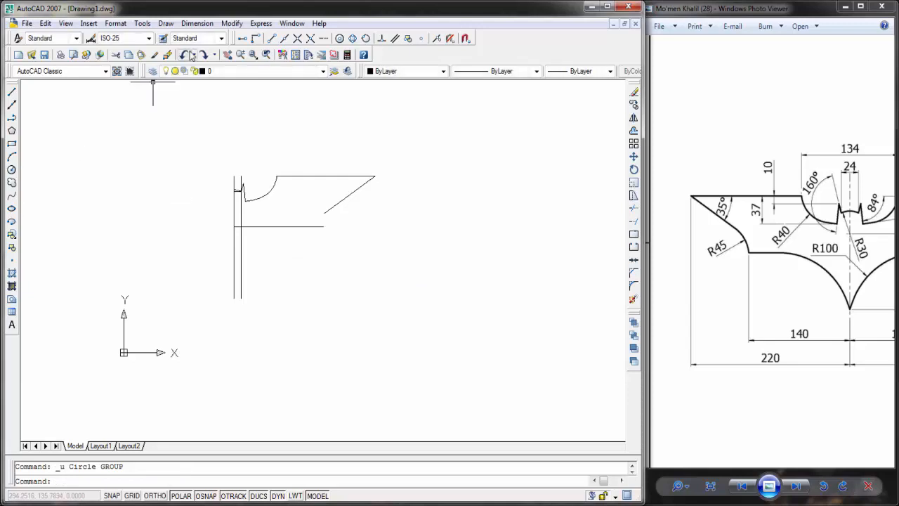
# Step: Examine the left wing and central notch dimensions in the Windows Photo Viewer reference image
pyautogui.click(194, 23)
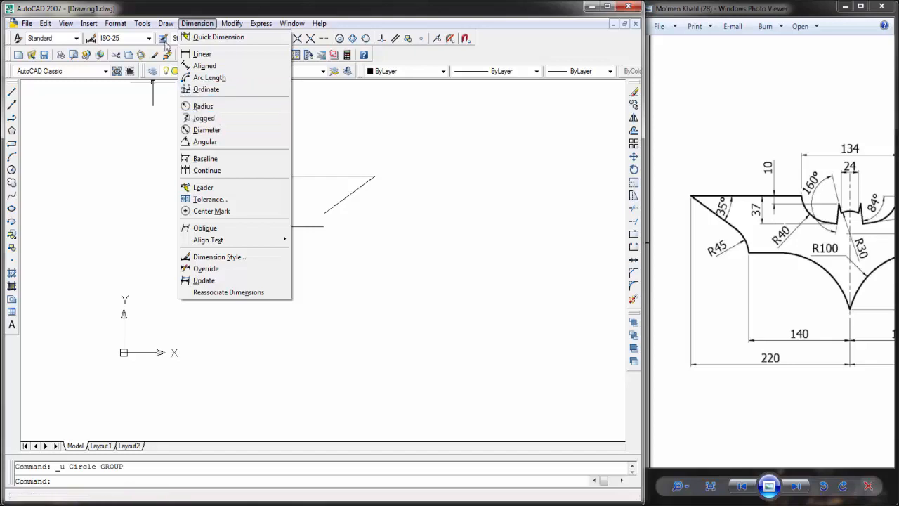
pyautogui.moveTo(166, 23)
pyautogui.moveTo(879, 254); pyautogui.dragTo(857, 251)
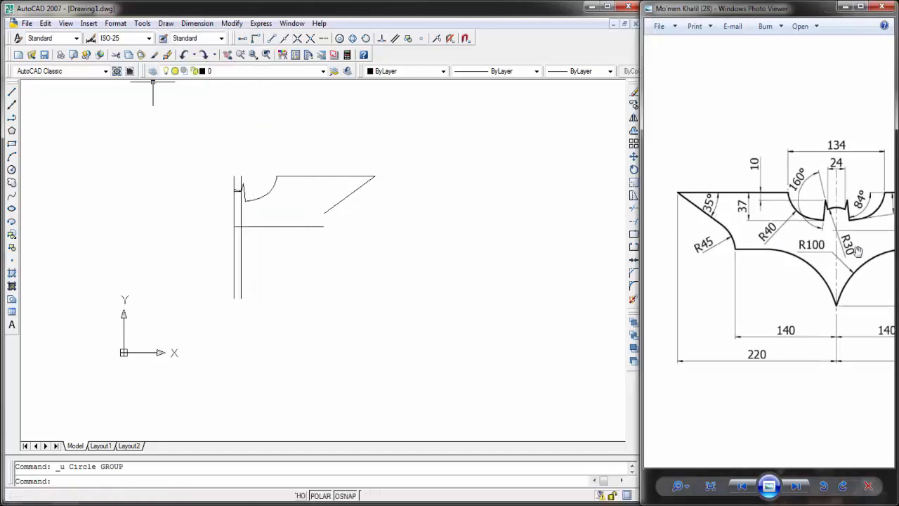
pyautogui.scroll(-2, 783, 262)
pyautogui.scroll(4, 789, 262)
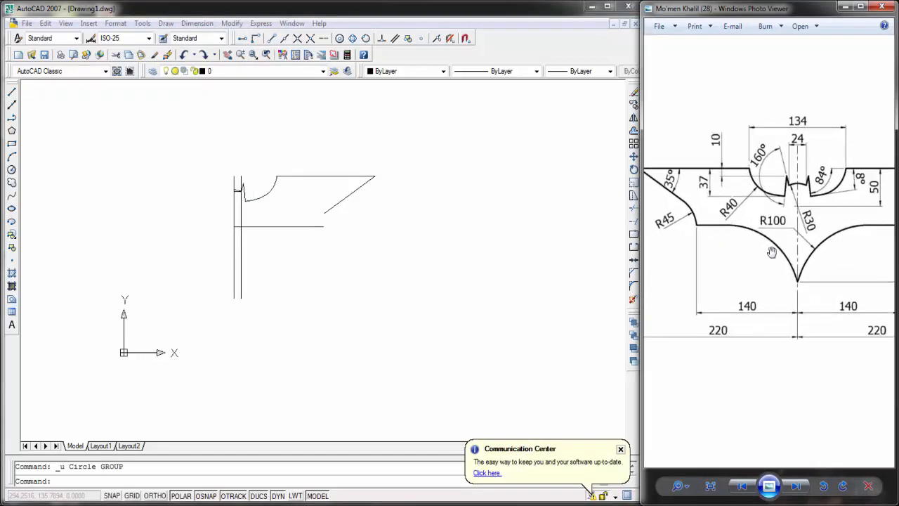
pyautogui.click(378, 279)
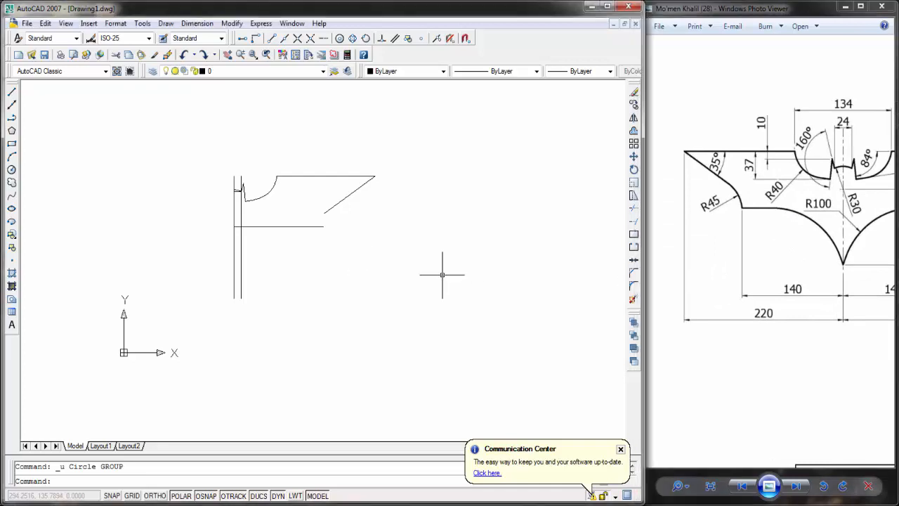
pyautogui.press('Escape')
# Step: Check the lower wing line's length from the centre line with a temporary line against the reference image
pyautogui.click(12, 93)
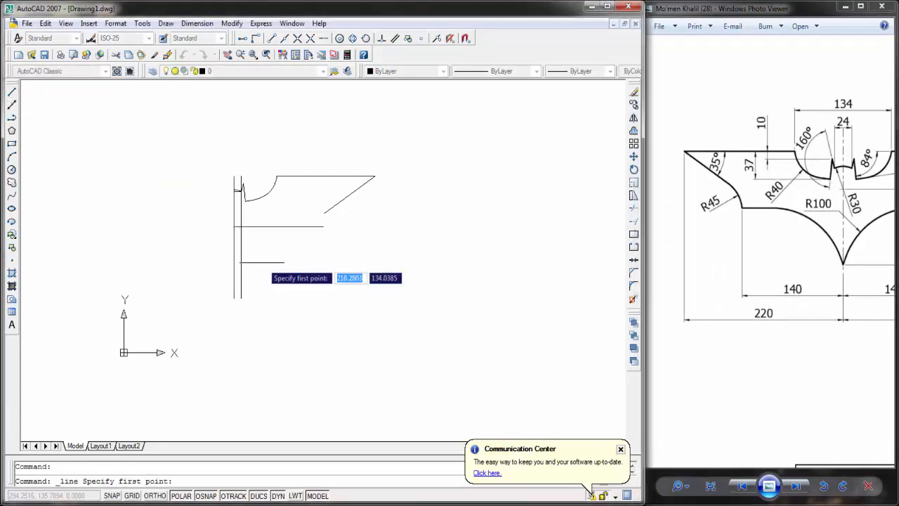
pyautogui.click(236, 197)
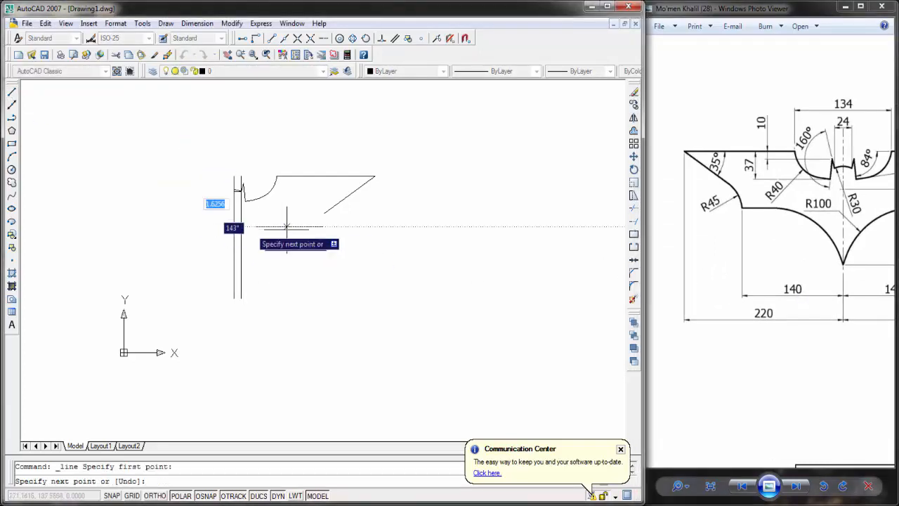
pyautogui.click(323, 226)
pyautogui.press('Escape')
pyautogui.moveTo(787, 273); pyautogui.dragTo(771, 279)
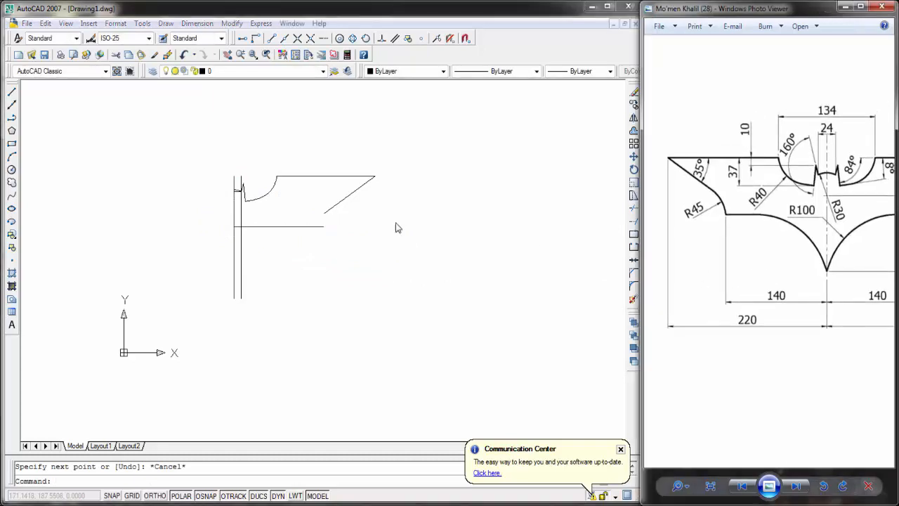
pyautogui.click(11, 92)
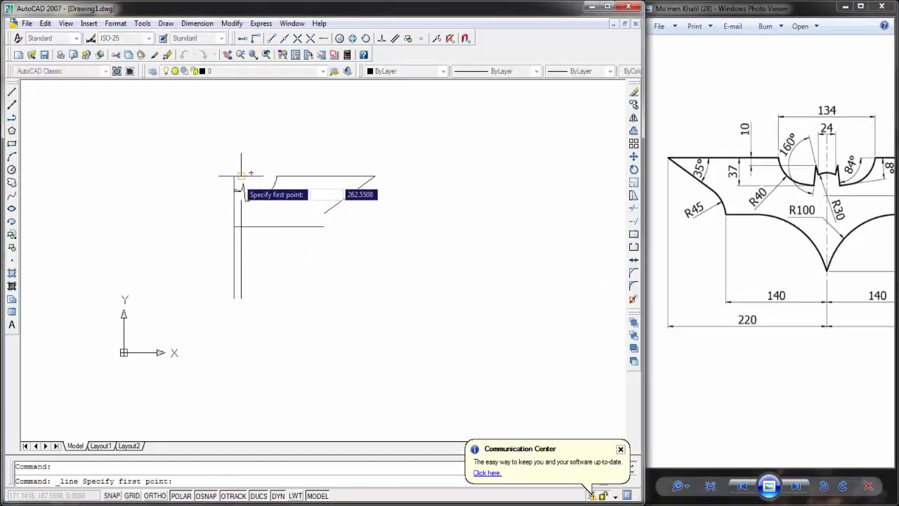
pyautogui.click(234, 174)
pyautogui.press('Escape')
# Step: Check the vertical distance from the wing tip to the lower wing line against the reference image with a temporary line
pyautogui.click(767, 227)
pyautogui.scroll(-2, 767, 227)
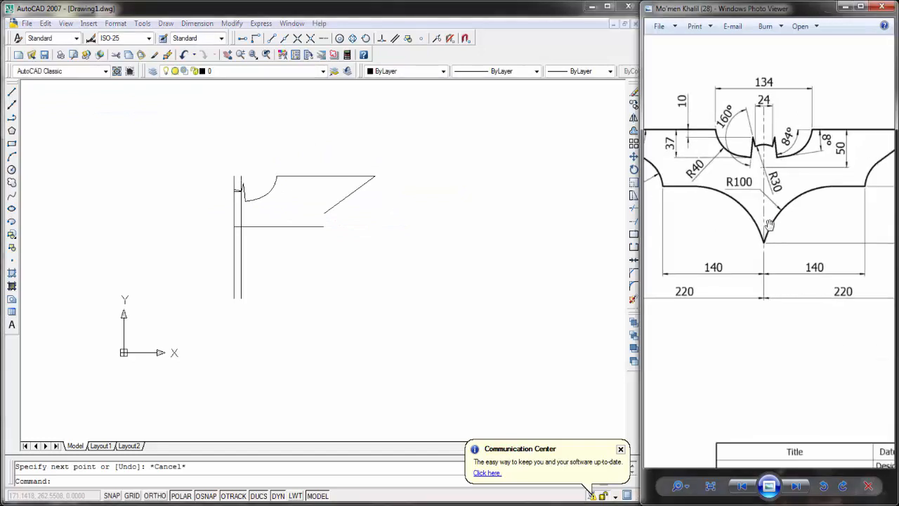
pyautogui.moveTo(768, 227)
pyautogui.mouseDown()
pyautogui.moveTo(815, 269)
pyautogui.moveTo(823, 254)
pyautogui.moveTo(712, 254)
pyautogui.mouseUp()
pyautogui.scroll(2, 797, 257)
pyautogui.scroll(-2, 822, 254)
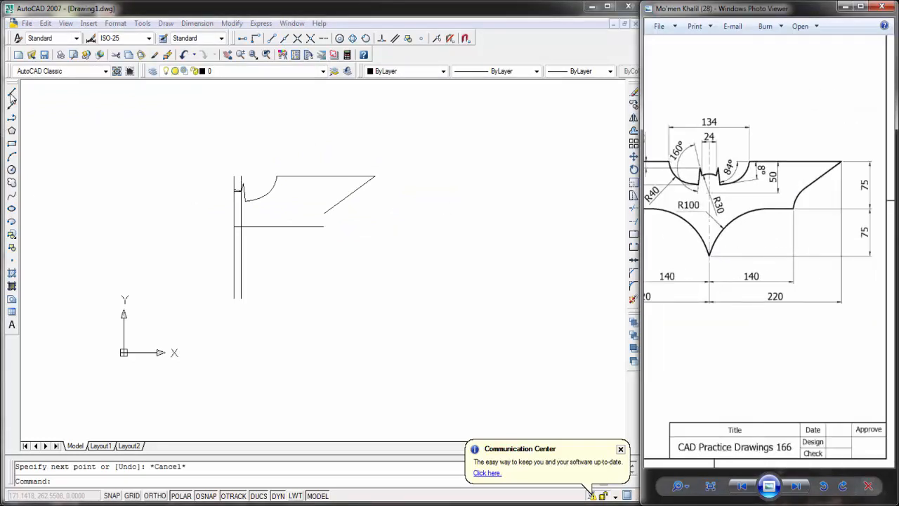
pyautogui.click(11, 93)
pyautogui.click(375, 176)
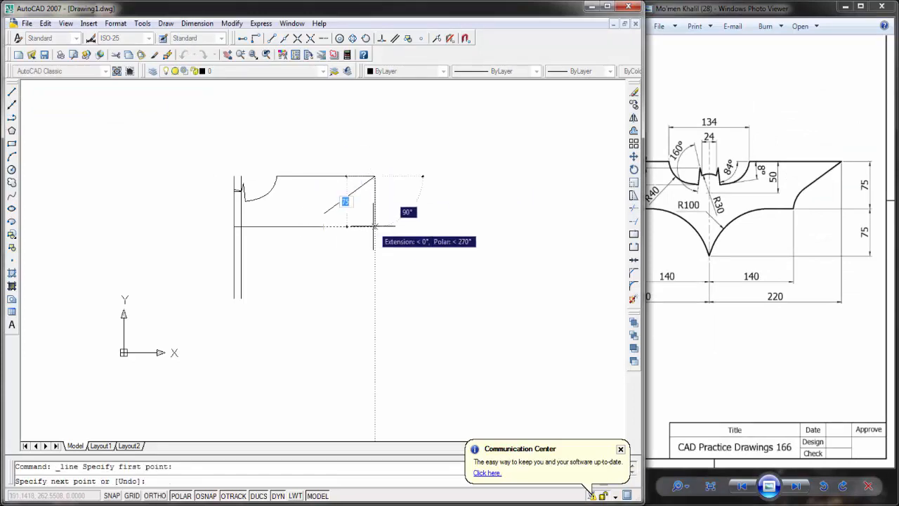
pyautogui.press('Escape')
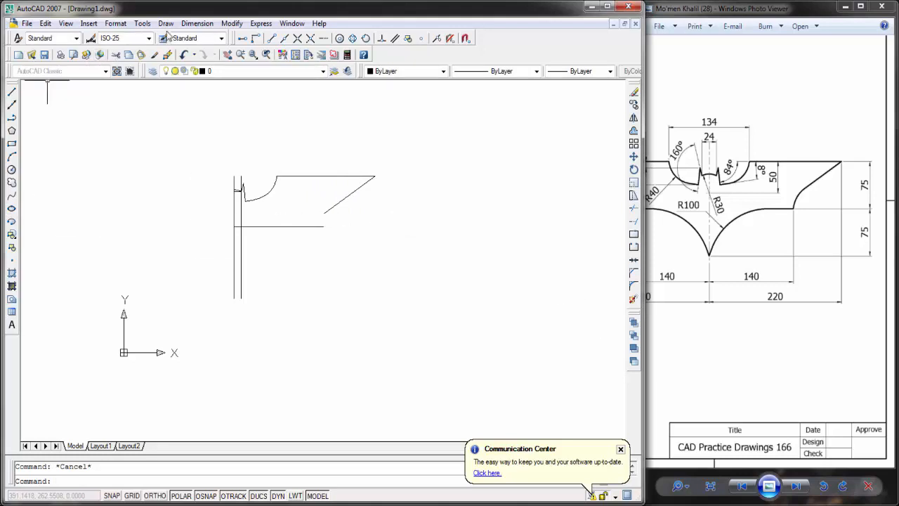
# Step: Try a start-end-radius arc from the slanted line's lower end to the right end of the lower wing line
pyautogui.click(170, 25)
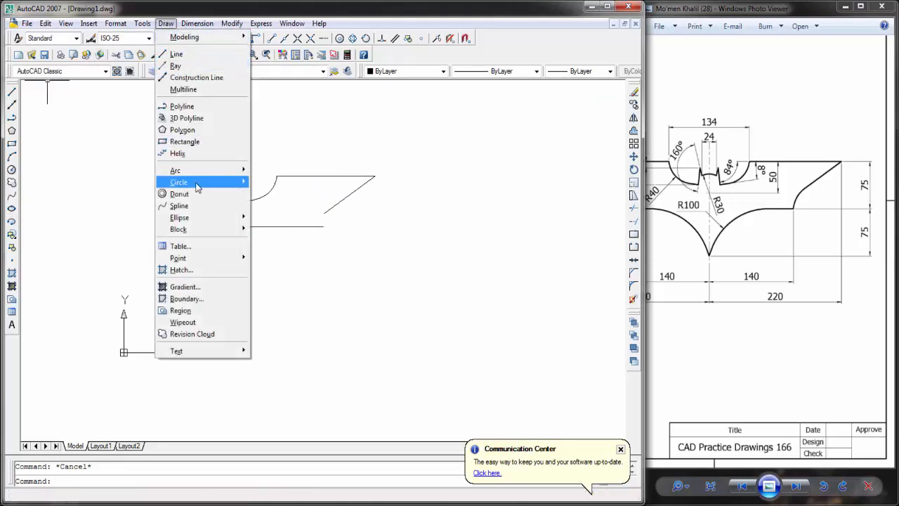
pyautogui.moveTo(202, 172)
pyautogui.click(281, 251)
pyautogui.click(324, 213)
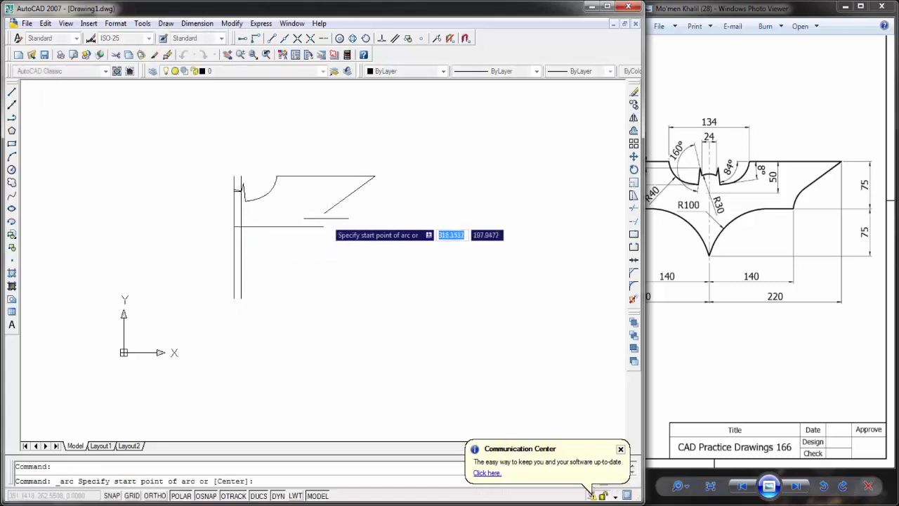
pyautogui.click(323, 226)
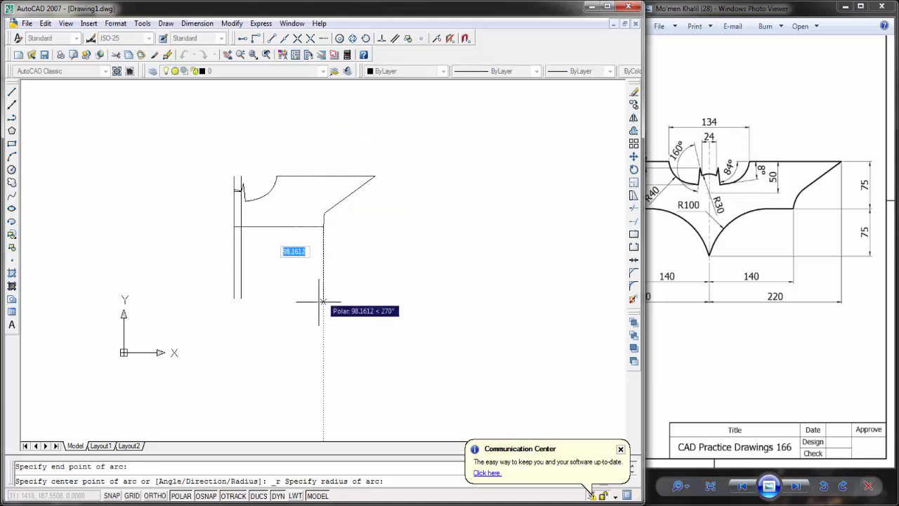
pyautogui.scroll(5, 321, 265)
pyautogui.press('Escape')
# Step: Cancel the unfinished arc and shorten the right wing's slanted line at its lower end by about 16 units along its direction
pyautogui.scroll(-5, 320, 259)
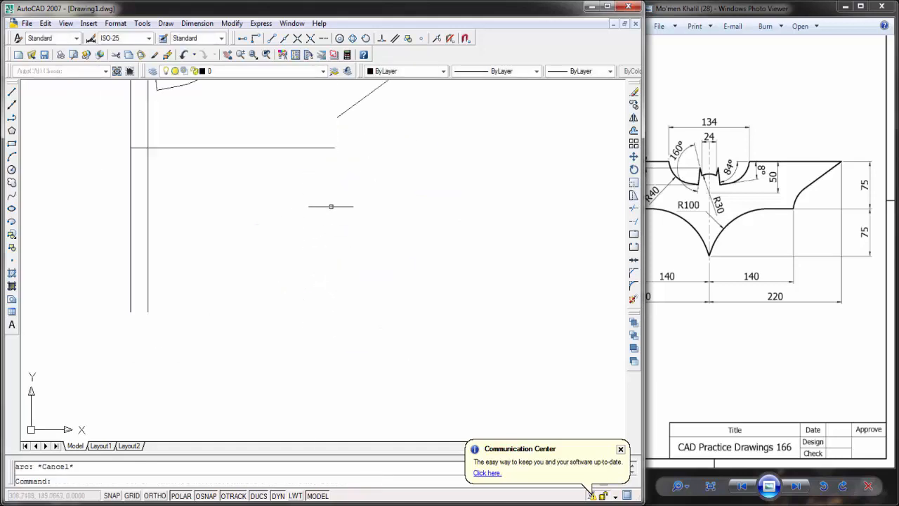
pyautogui.moveTo(331, 206); pyautogui.dragTo(329, 258, button='middle')
pyautogui.click(350, 166)
pyautogui.click(339, 150)
pyautogui.click(333, 168)
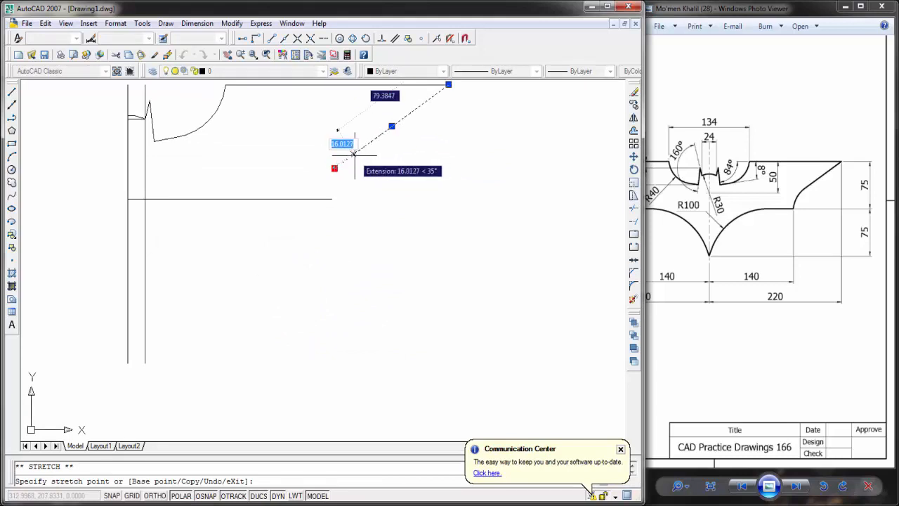
pyautogui.click(356, 159)
pyautogui.press('Escape')
pyautogui.moveTo(40, 150); pyautogui.dragTo(98, 209, button='middle')
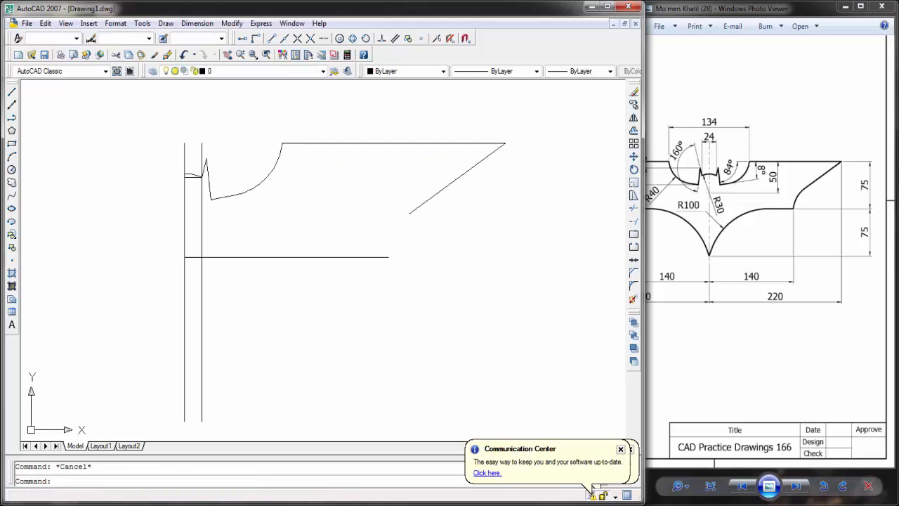
# Step: Draw a start-end-radius arc of radius 45 from the slanted line's lower end to the right end of the lower wing line
pyautogui.click(166, 23)
pyautogui.moveTo(181, 172)
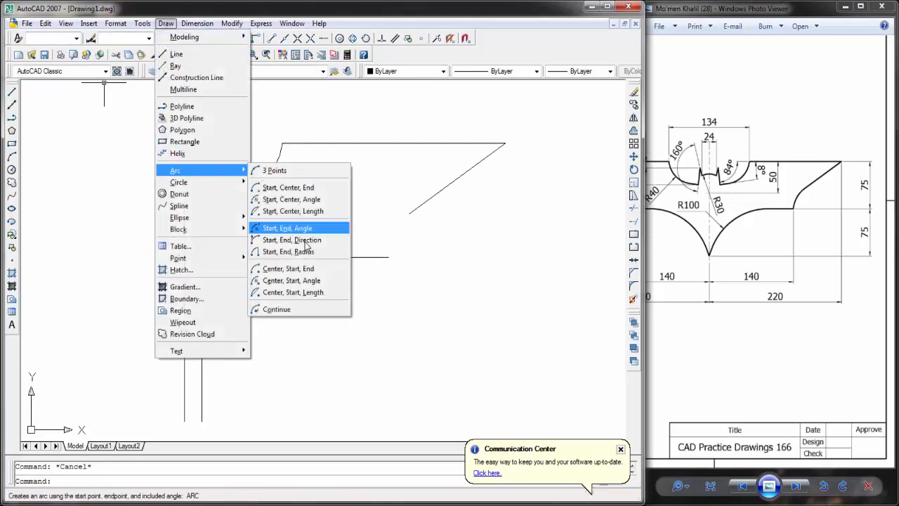
pyautogui.click(295, 227)
pyautogui.click(408, 213)
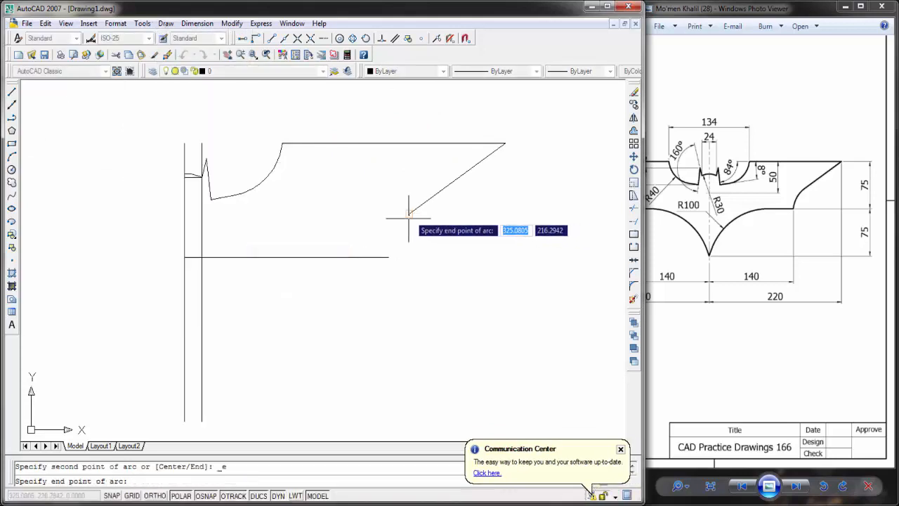
pyautogui.click(389, 256)
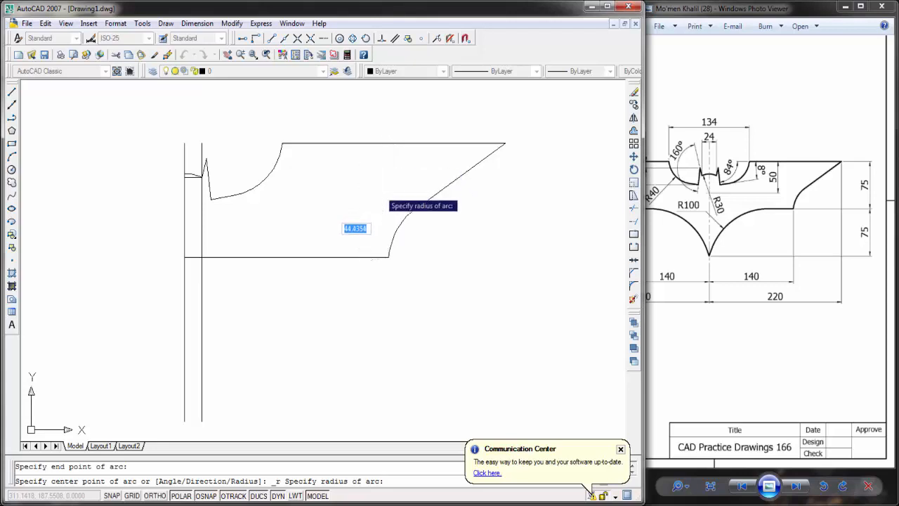
pyautogui.write('45')
pyautogui.press('Return')
# Step: Examine the lower wing line, R100 curve and lower tip dimensions in the Windows Photo Viewer reference image
pyautogui.moveTo(720, 222); pyautogui.dragTo(787, 222)
pyautogui.scroll(4, 723, 206)
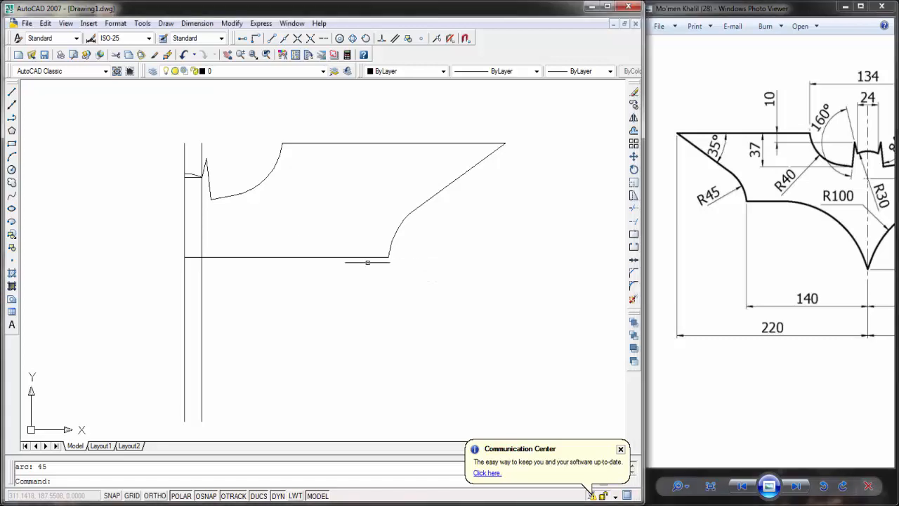
pyautogui.moveTo(367, 260); pyautogui.dragTo(381, 242, button='middle')
pyautogui.moveTo(719, 232); pyautogui.dragTo(638, 208)
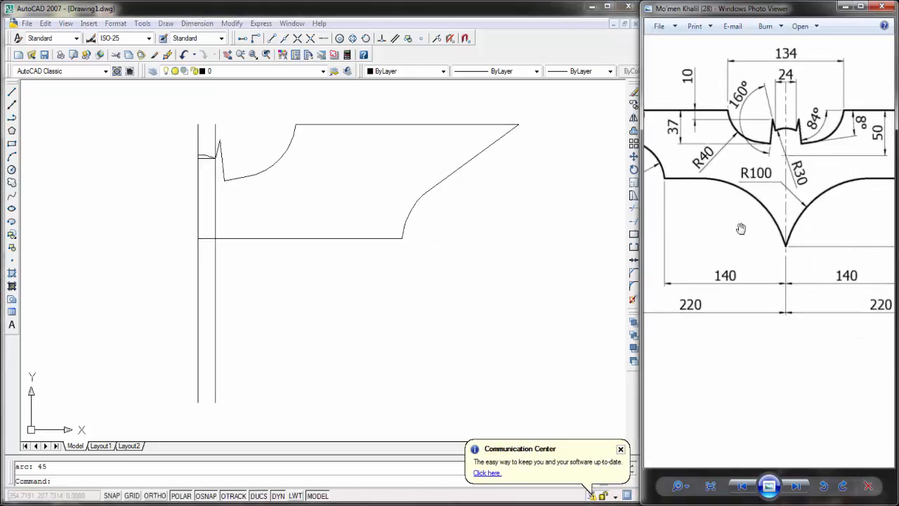
pyautogui.click(287, 270)
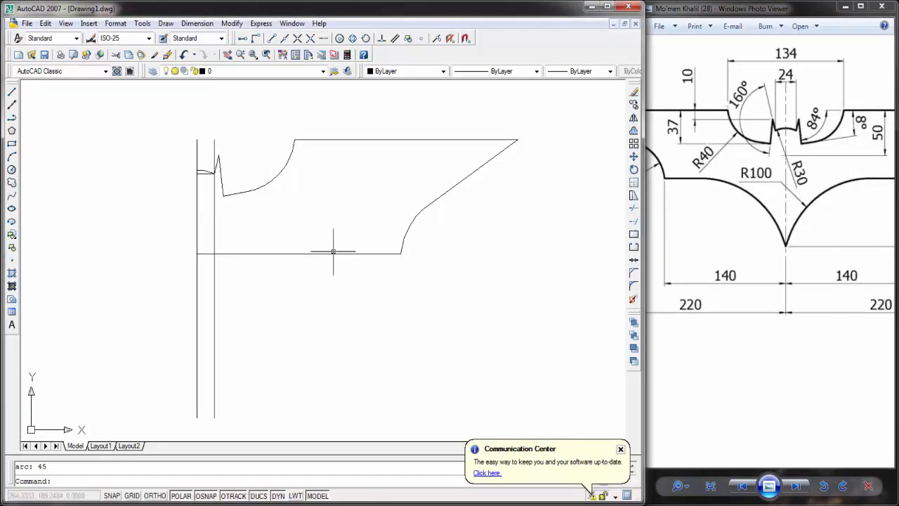
pyautogui.moveTo(345, 267); pyautogui.dragTo(328, 259, button='middle')
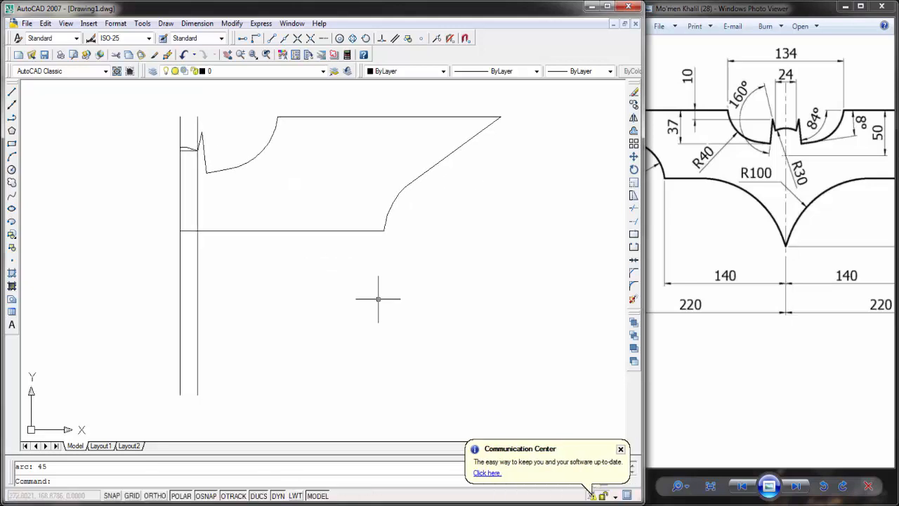
pyautogui.moveTo(765, 300); pyautogui.dragTo(751, 255)
pyautogui.scroll(-1, 753, 269)
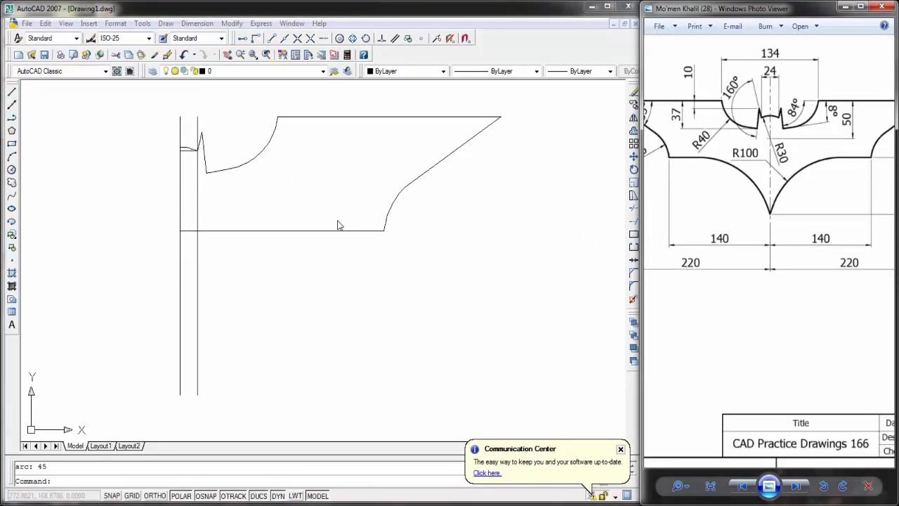
pyautogui.moveTo(805, 250)
pyautogui.mouseDown()
pyautogui.moveTo(733, 244)
pyautogui.moveTo(771, 245)
pyautogui.mouseUp()
# Step: Draw a horizontal helper line to the right from the centre line, starting 75 units below the lower wing line's inner end
pyautogui.click(11, 92)
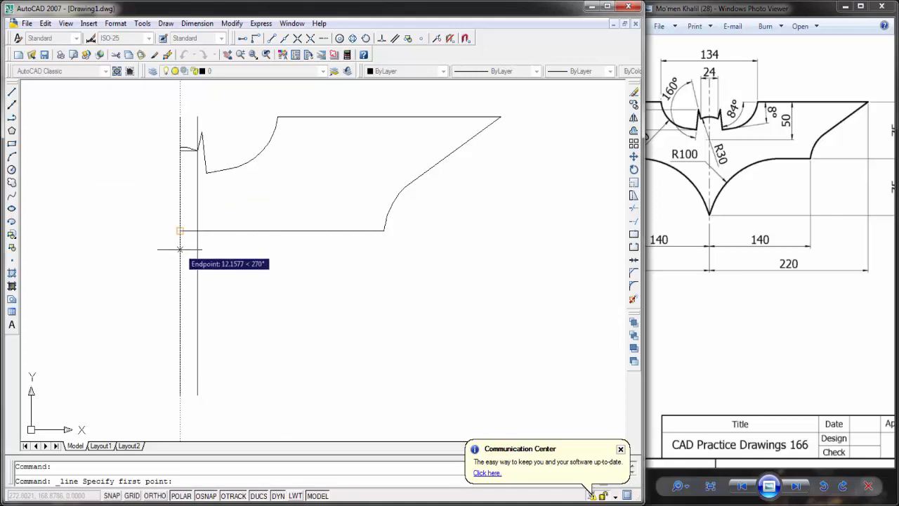
pyautogui.write('75')
pyautogui.press('Return')
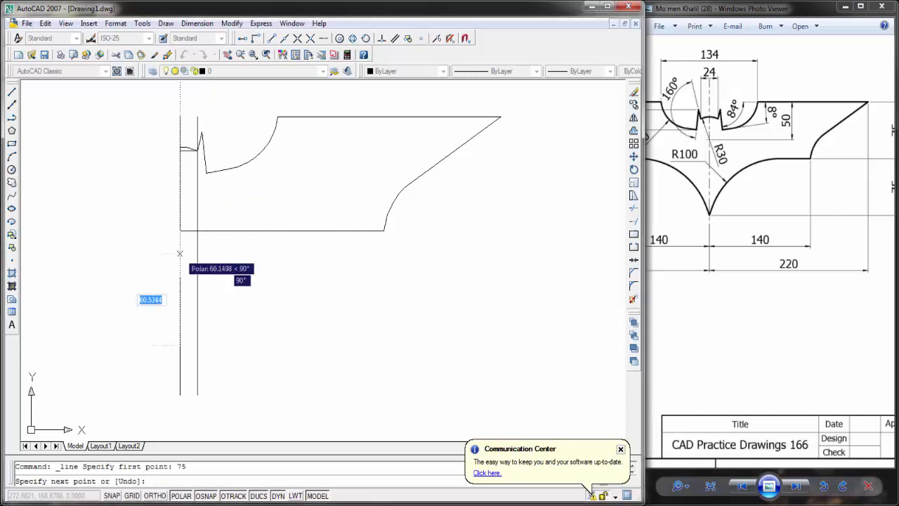
pyautogui.click(295, 345)
pyautogui.press('Escape')
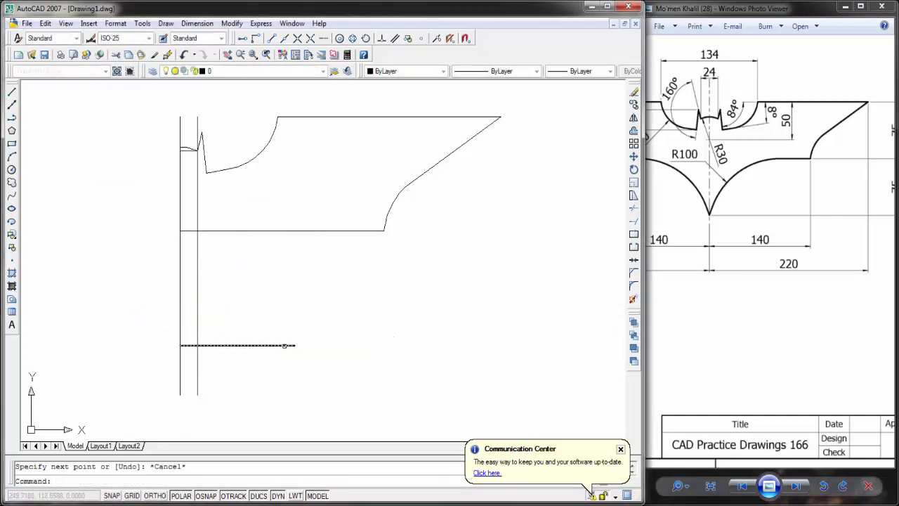
# Step: Shorten the horizontal helper line so that it ends on the second vertical line beside the centre line
pyautogui.click(260, 357)
pyautogui.click(242, 336)
pyautogui.click(295, 345)
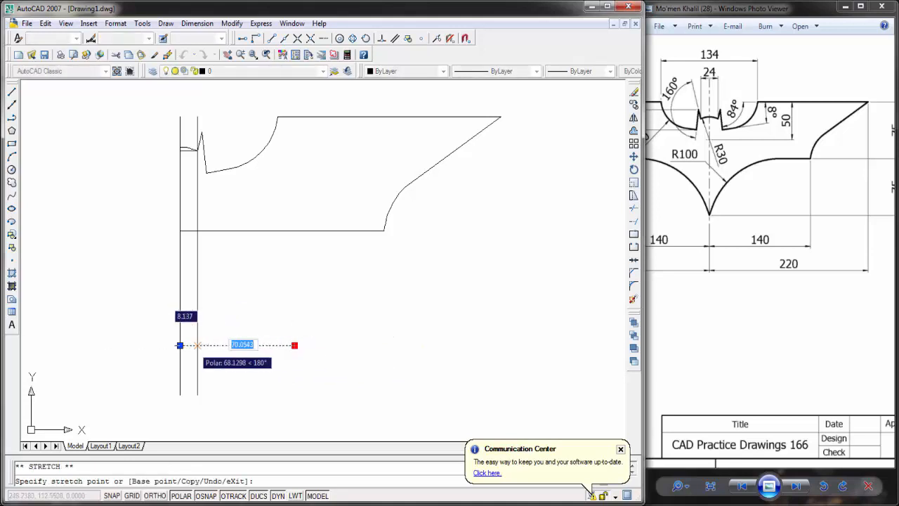
pyautogui.click(197, 345)
pyautogui.press('Escape')
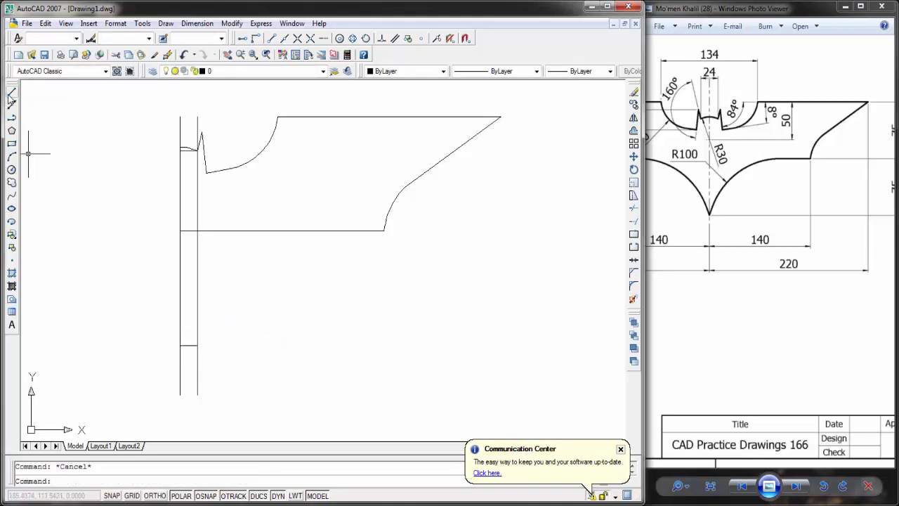
# Step: Shorten the lower wing line by moving its centre-line end 90 units towards the R45 arc
pyautogui.click(634, 284)
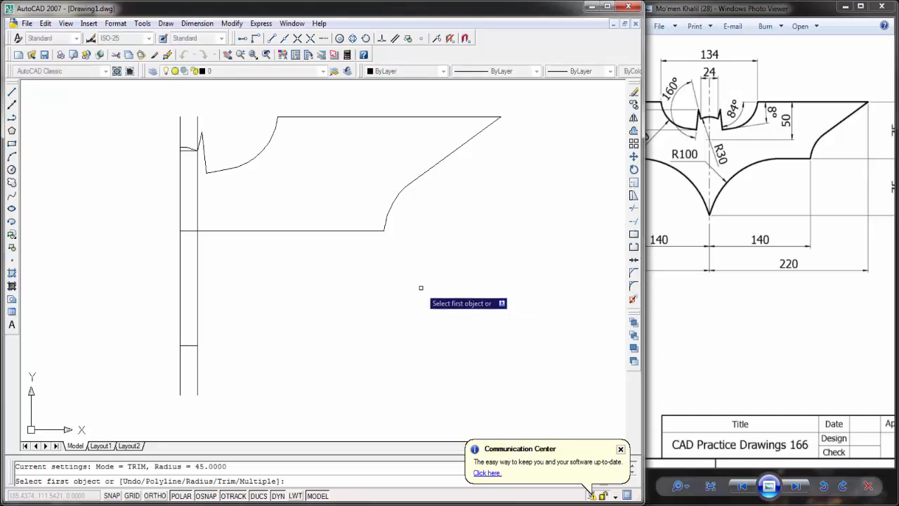
pyautogui.press('Escape')
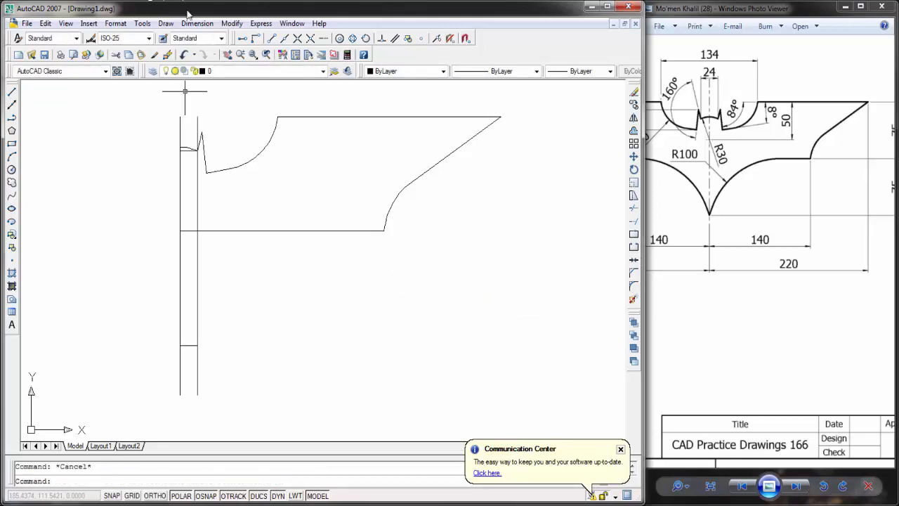
pyautogui.click(236, 230)
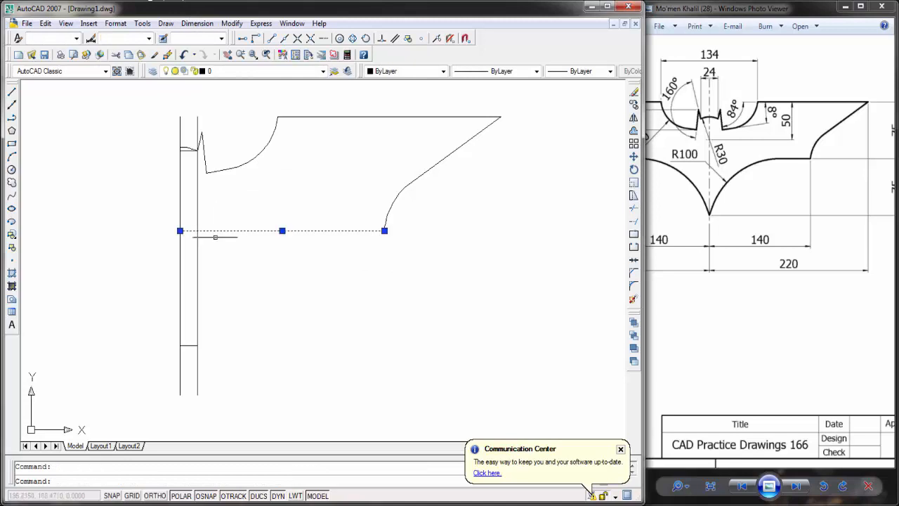
pyautogui.click(214, 237)
pyautogui.press('Escape')
pyautogui.click(180, 231)
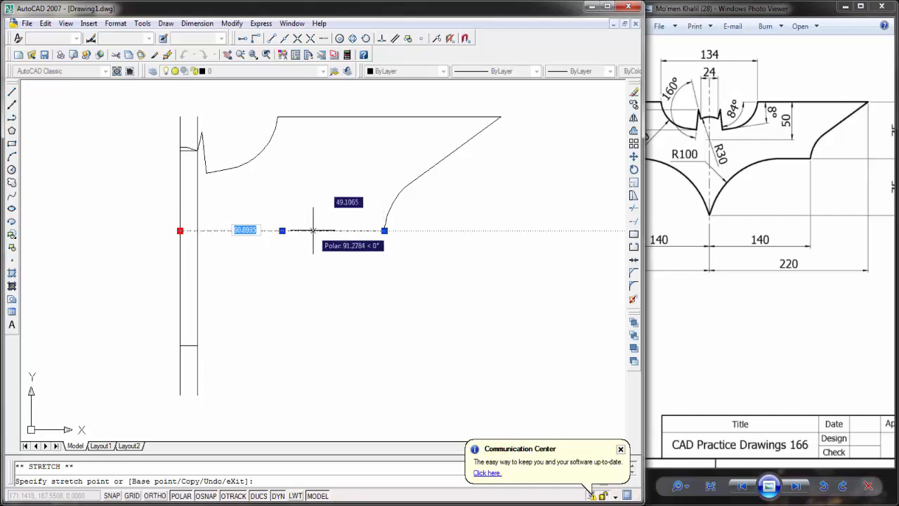
pyautogui.write('85')
pyautogui.press('Return')
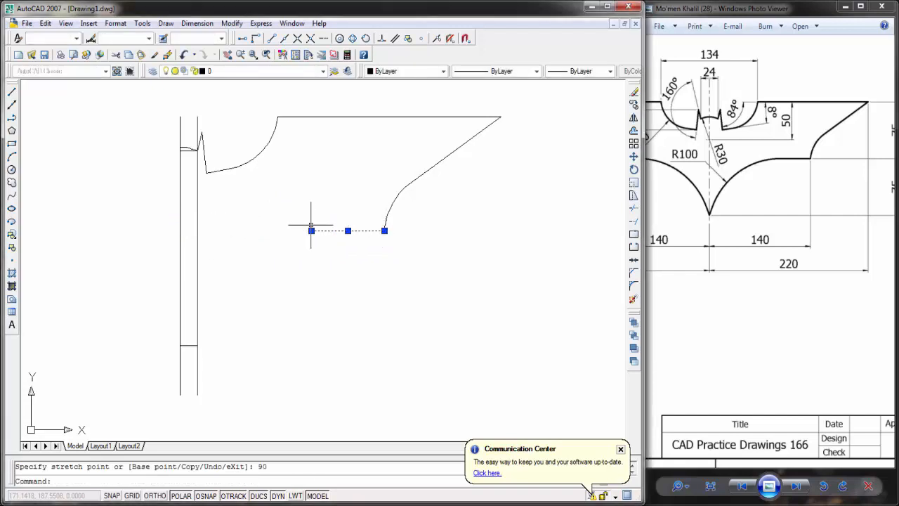
pyautogui.press('Escape')
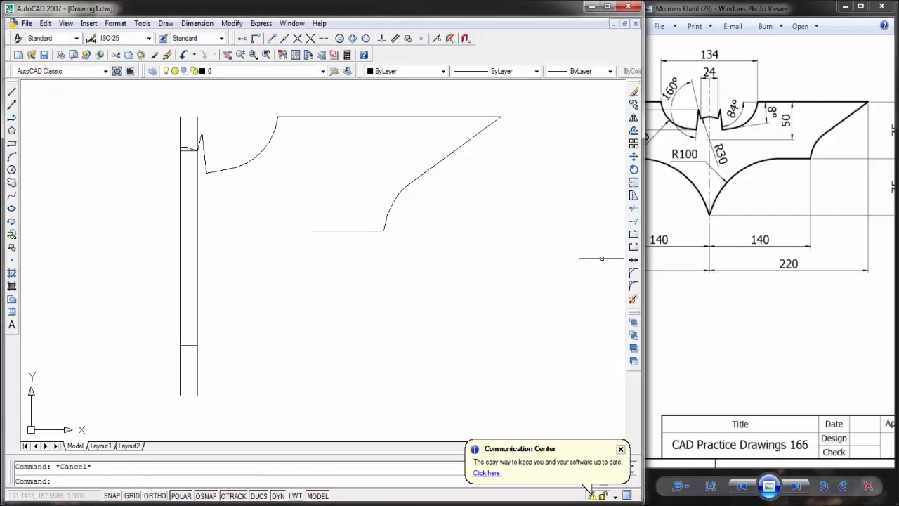
# Step: Move the lower wing line's inner end slightly further towards the R45 arc
pyautogui.click(316, 232)
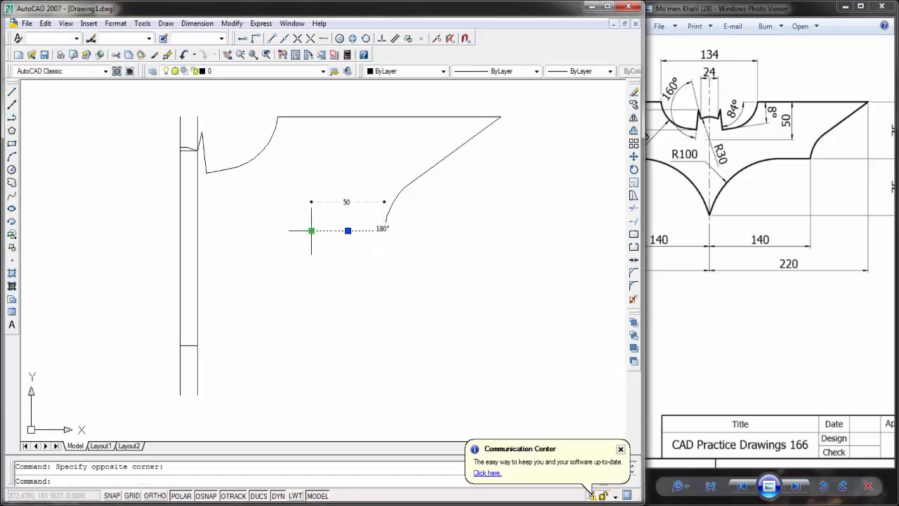
pyautogui.click(311, 231)
pyautogui.press('Escape')
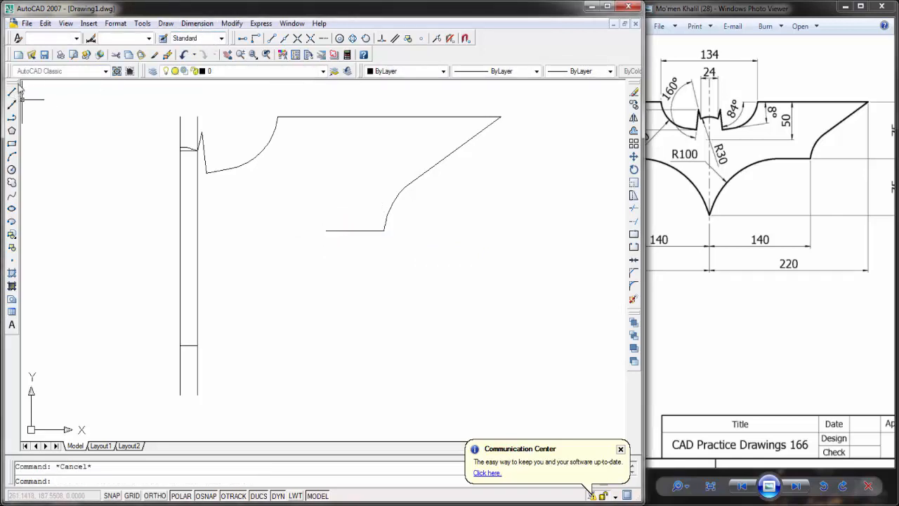
# Step: Draw a start-end-radius arc of radius 100 from the lower wing line's inner end to the helper line's end on the centre line
pyautogui.click(197, 24)
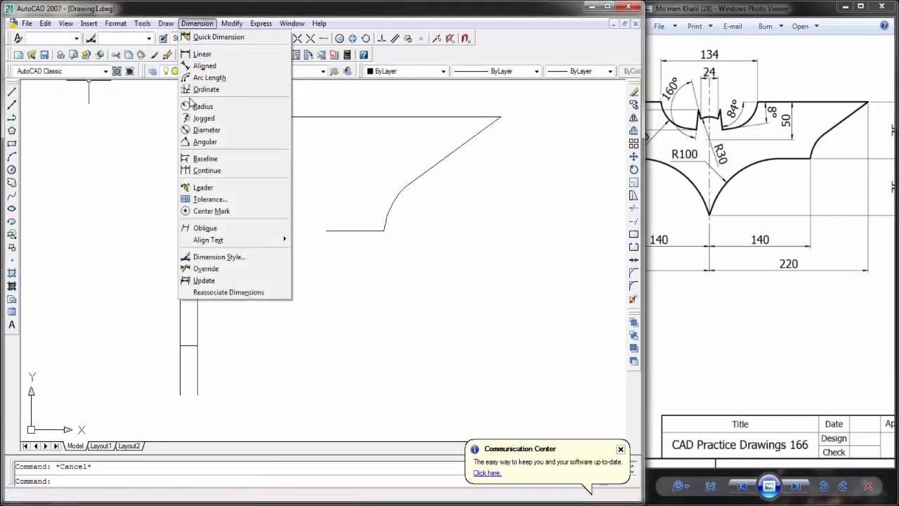
pyautogui.click(150, 40)
pyautogui.click(166, 23)
pyautogui.moveTo(211, 171)
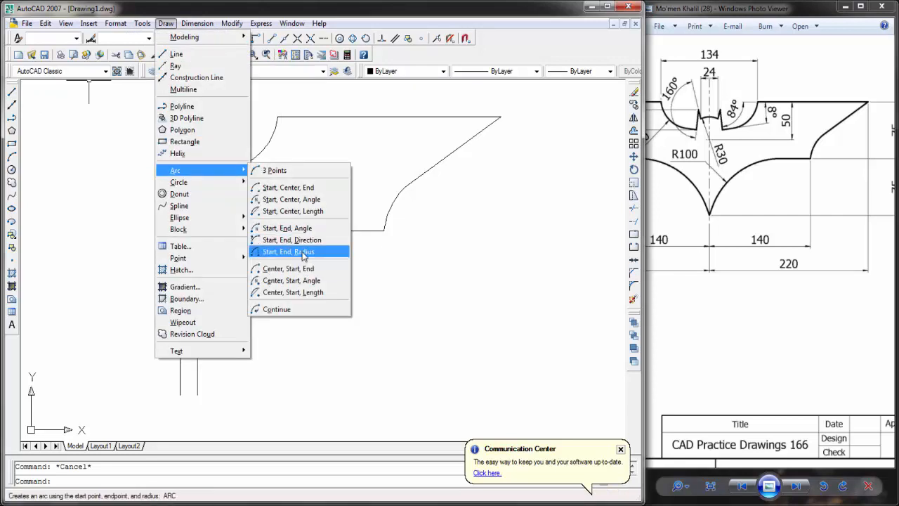
pyautogui.click(298, 251)
pyautogui.click(325, 230)
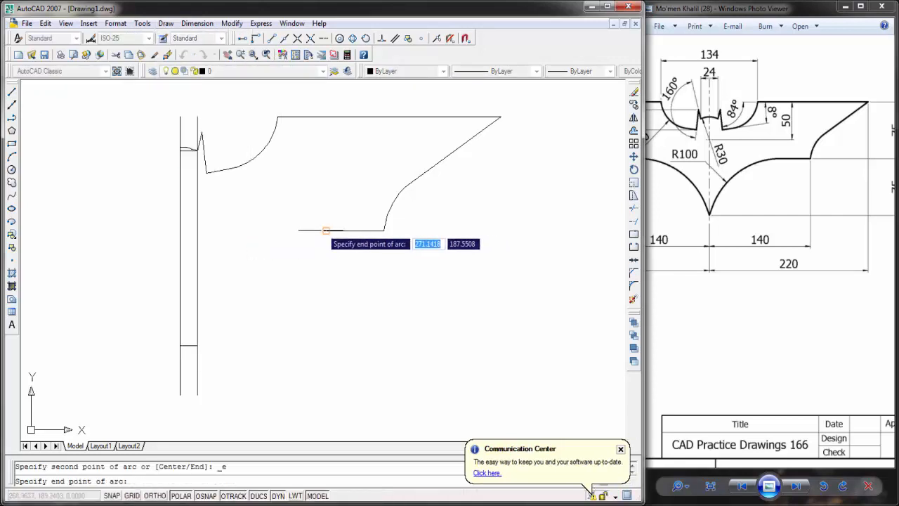
pyautogui.click(181, 343)
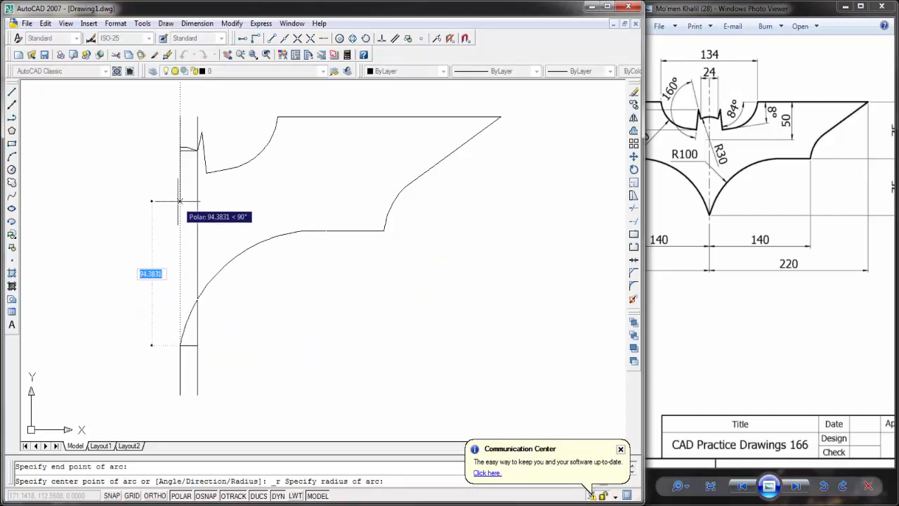
pyautogui.write('100')
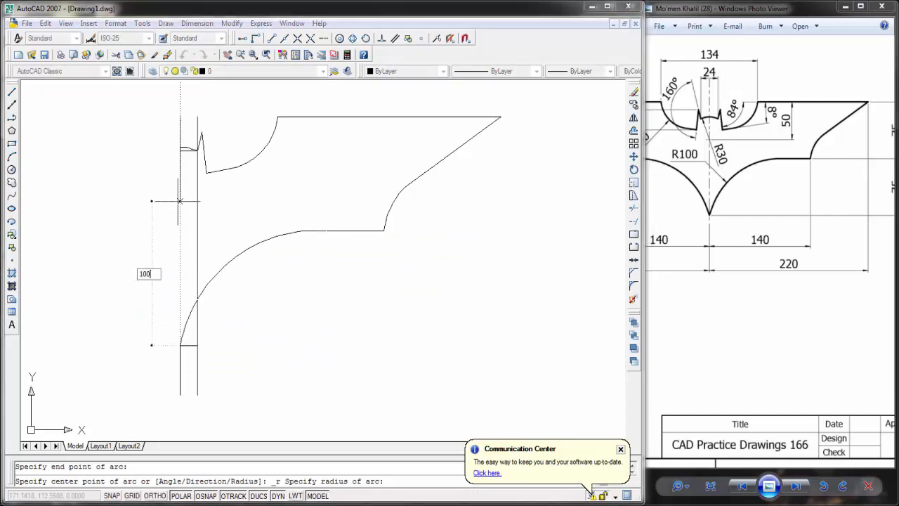
pyautogui.press('Return')
# Step: Delete the short horizontal helper line at the lower tip of the R100 arc
pyautogui.moveTo(320, 255)
pyautogui.mouseDown(button='middle')
pyautogui.moveTo(388, 252)
pyautogui.moveTo(391, 268)
pyautogui.mouseUp(button='middle')
pyautogui.click(260, 343)
pyautogui.press('Delete')
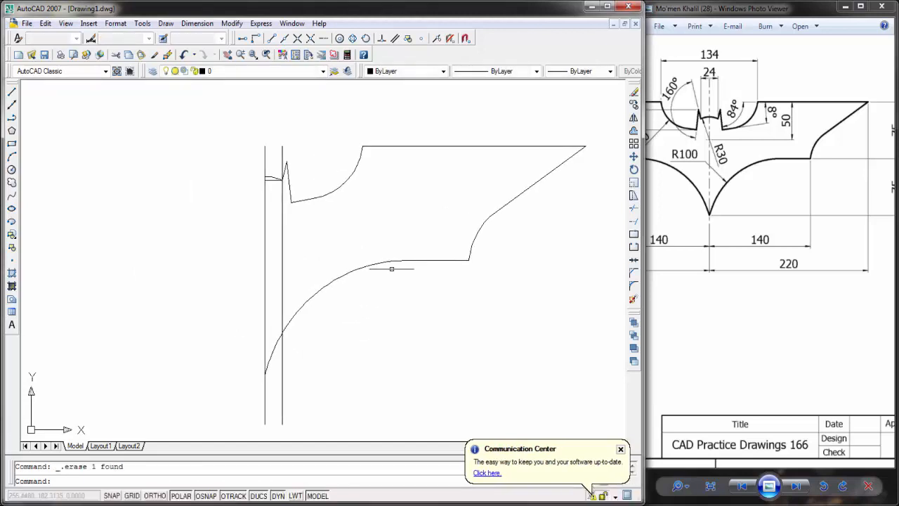
# Step: Mirror the finished right half of the logo about the vertical centre line, keeping the source objects
pyautogui.click(533, 131)
pyautogui.click(456, 266)
pyautogui.click(360, 205)
pyautogui.click(324, 187)
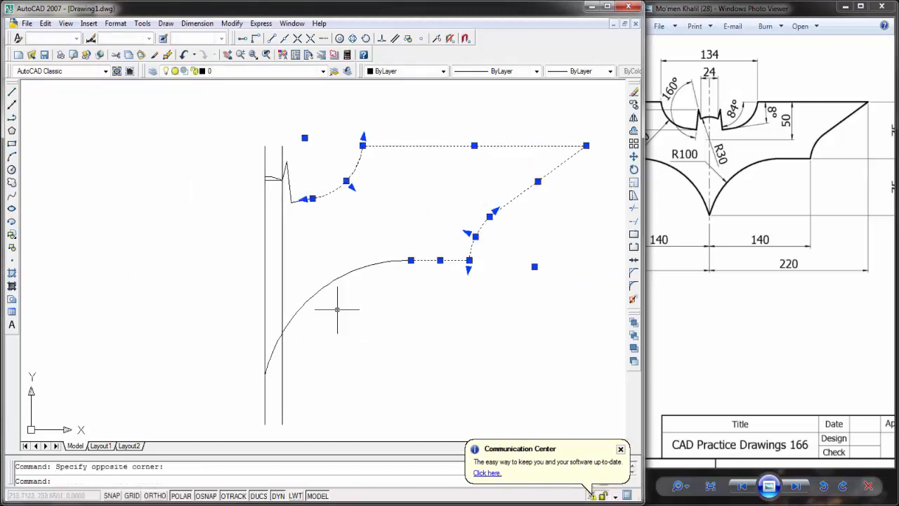
pyautogui.click(337, 309)
pyautogui.click(317, 274)
pyautogui.click(292, 191)
pyautogui.click(292, 192)
pyautogui.click(290, 199)
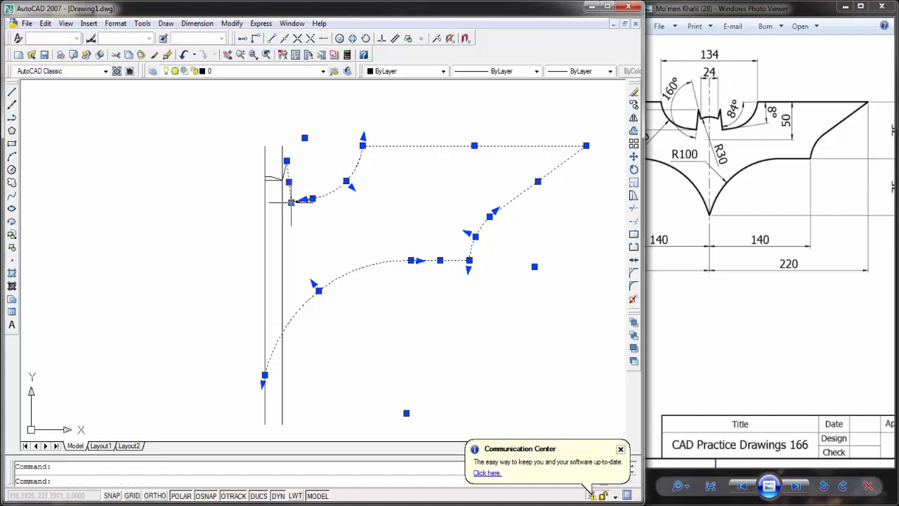
pyautogui.scroll(5, 291, 202)
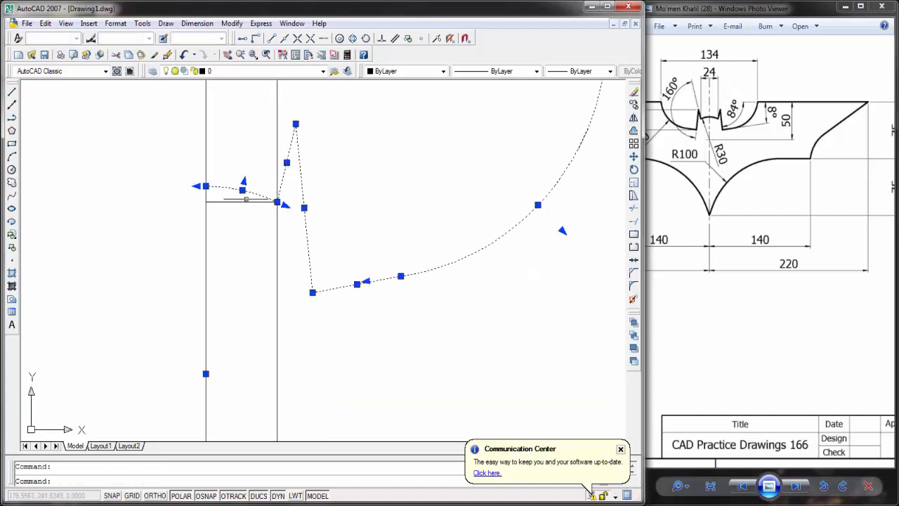
pyautogui.click(635, 120)
pyautogui.scroll(-3, 281, 162)
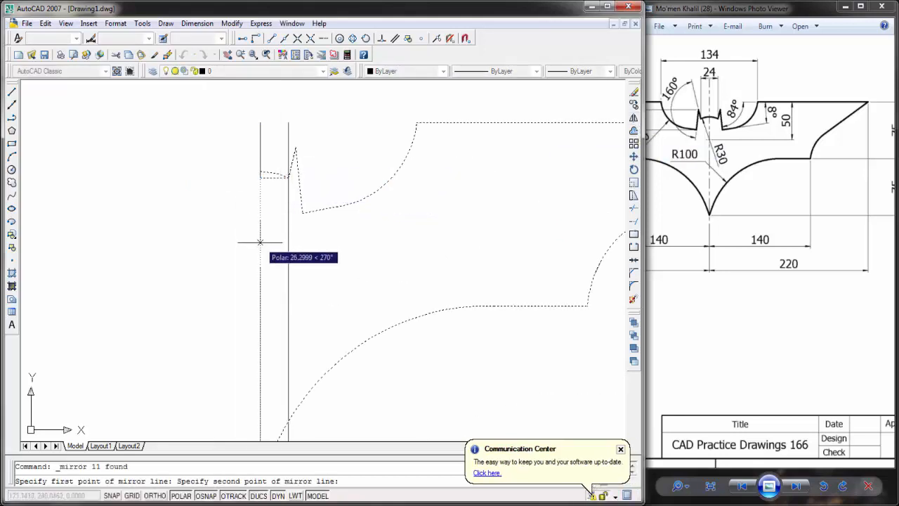
pyautogui.moveTo(260, 309); pyautogui.dragTo(249, 198, button='middle')
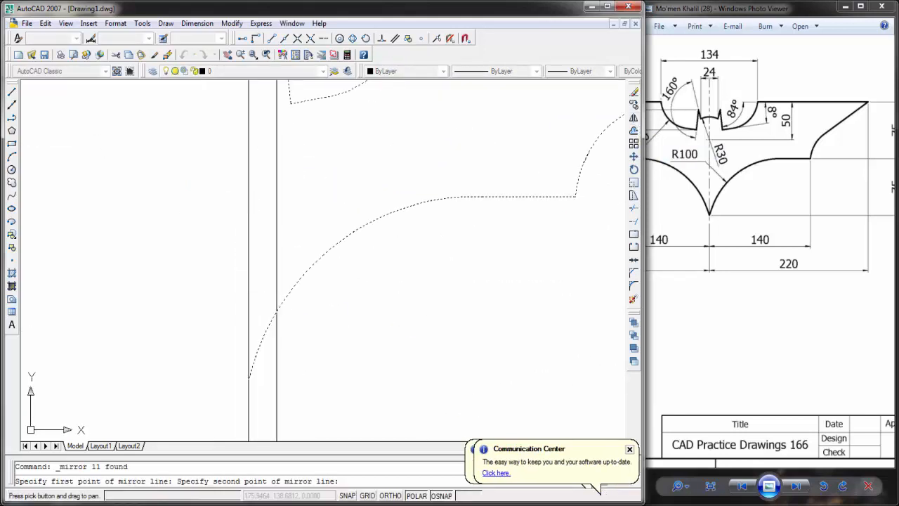
pyautogui.click(248, 378)
pyautogui.press('Return')
pyautogui.scroll(-2, 251, 235)
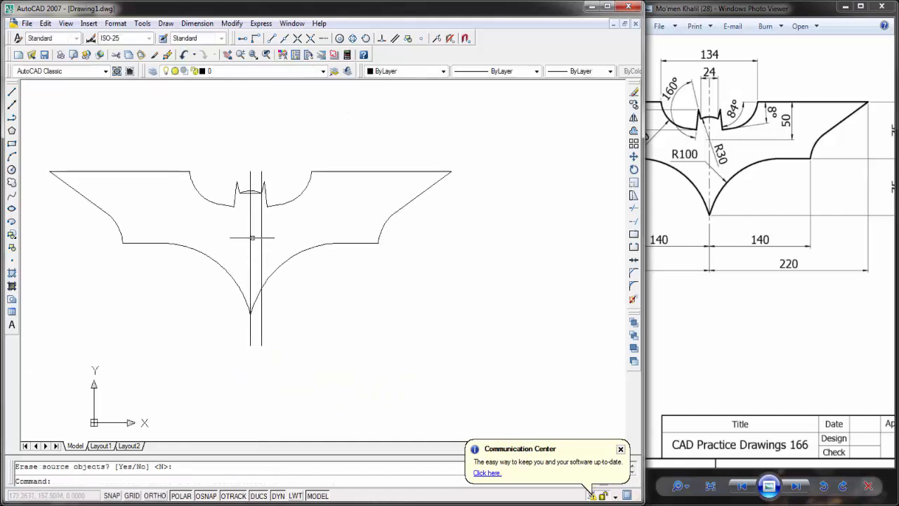
# Step: Delete the two short horizontal helper lines under the head arc between the ears
pyautogui.moveTo(327, 217); pyautogui.dragTo(332, 217, button='middle')
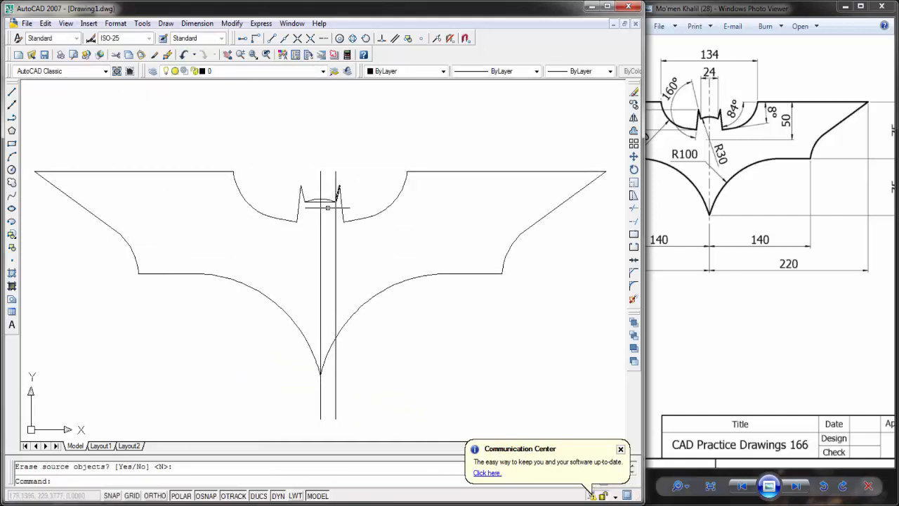
pyautogui.scroll(5, 327, 208)
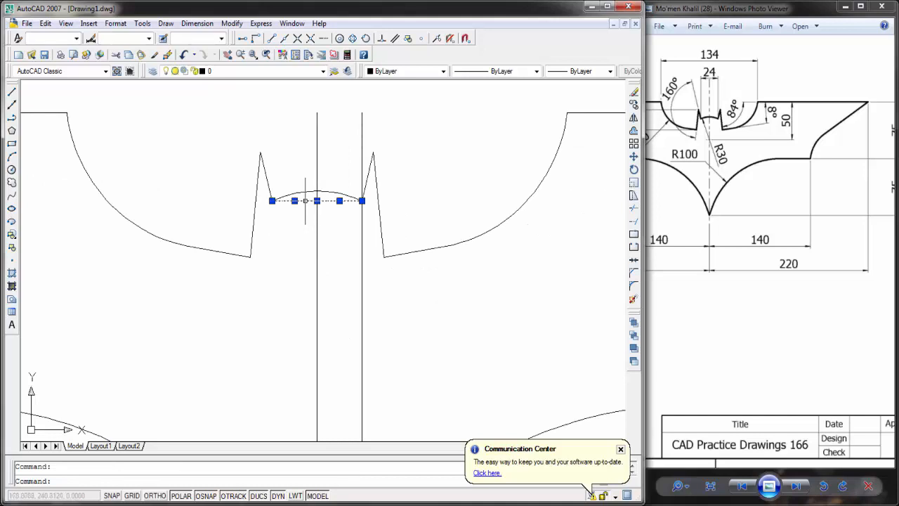
pyautogui.press('Delete')
# Step: Delete the two long vertical construction lines through the middle of the logo
pyautogui.scroll(-2, 340, 209)
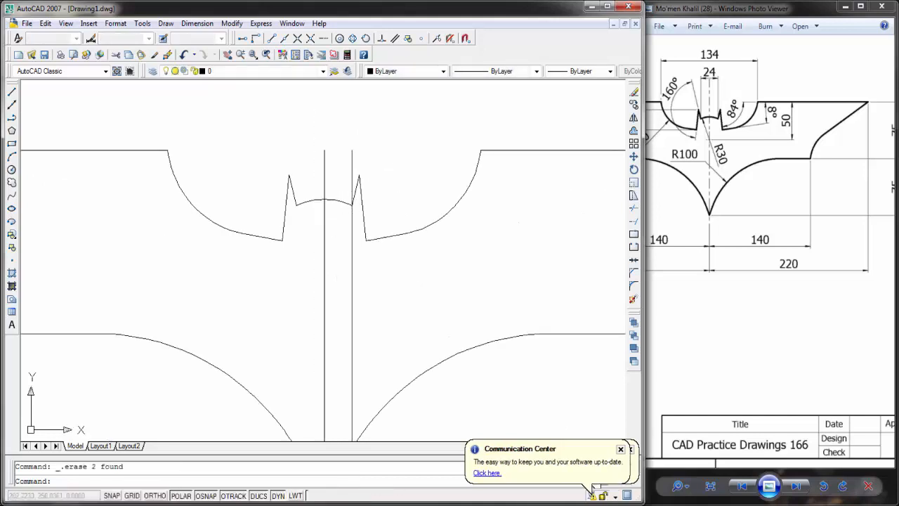
pyautogui.middleClick(352, 122)
pyautogui.middleClick(351, 122)
pyautogui.click(319, 132)
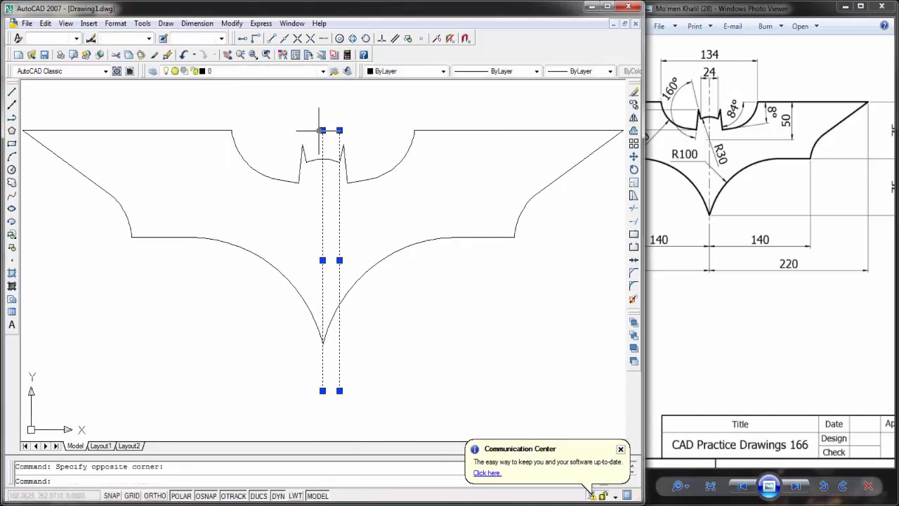
pyautogui.press('Delete')
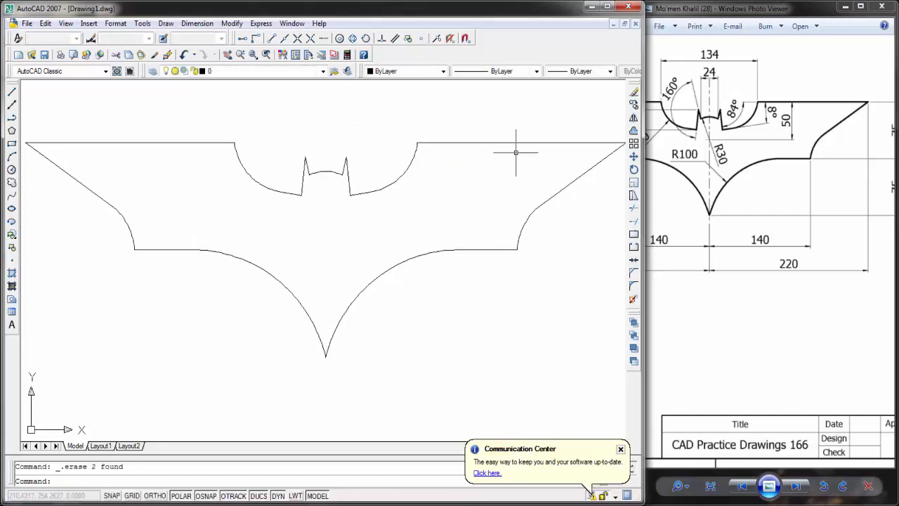
# Step: Assign a heavier lineweight to the entire Batman outline and turn on lineweight display
pyautogui.hotkey('ctrl', 'a')
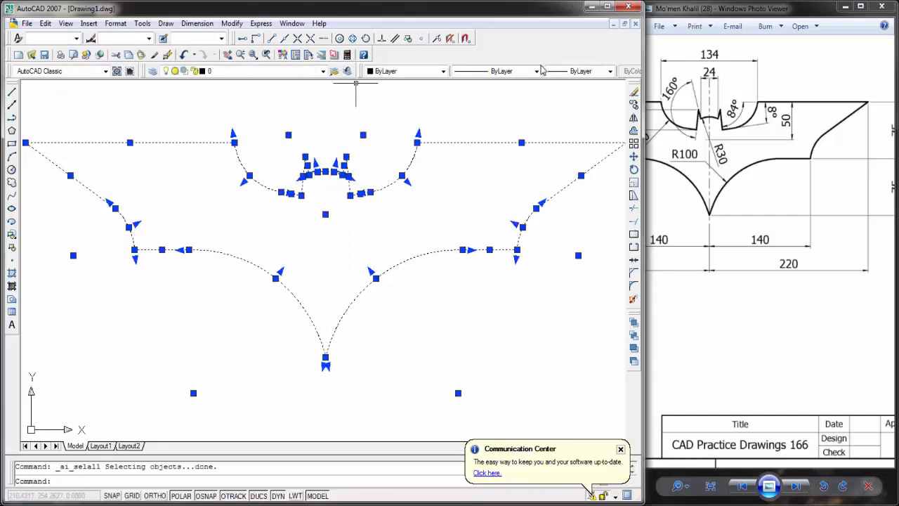
pyautogui.click(569, 71)
pyautogui.click(572, 196)
pyautogui.press('Escape')
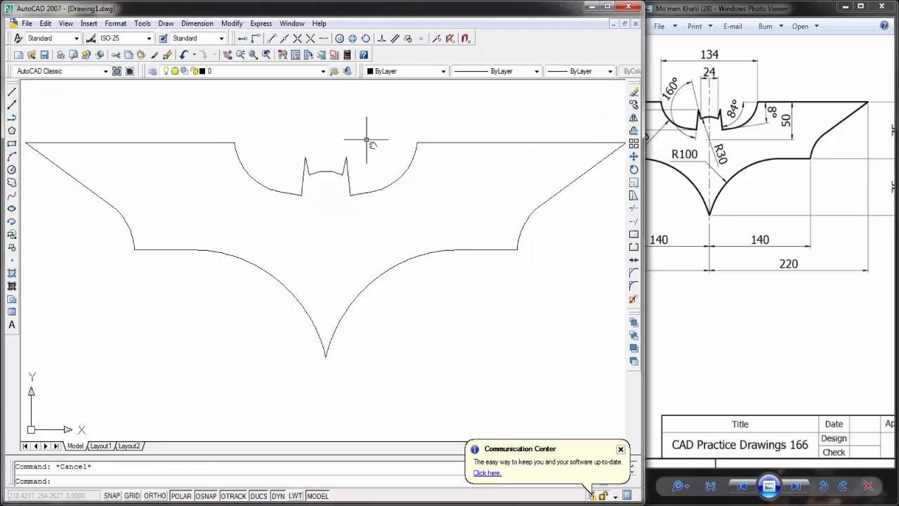
pyautogui.moveTo(317, 369); pyautogui.dragTo(336, 382, button='middle')
pyautogui.click(295, 496)
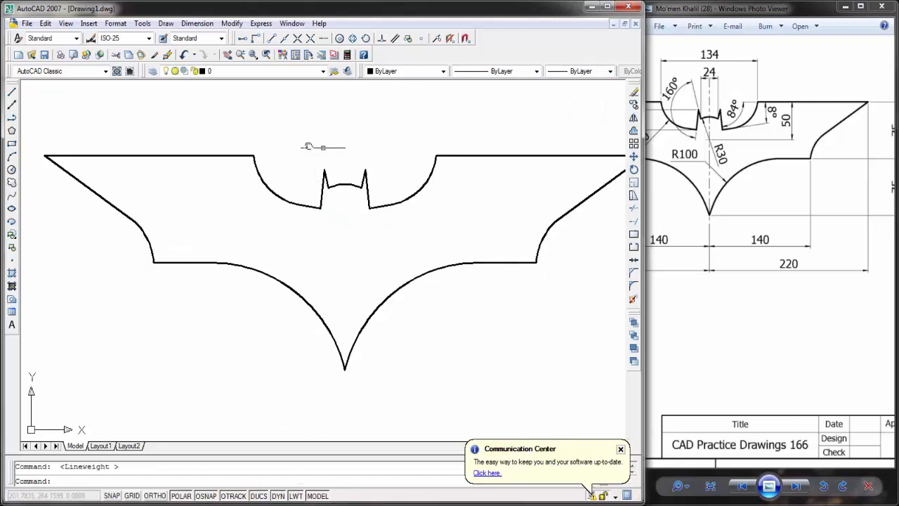
pyautogui.moveTo(323, 147); pyautogui.dragTo(277, 148, button='middle')
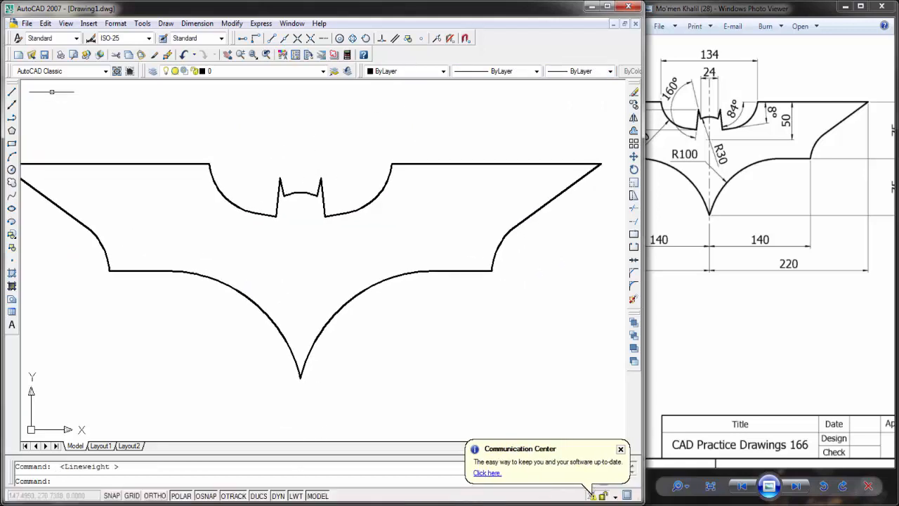
pyautogui.click(198, 23)
pyautogui.moveTo(124, 27)
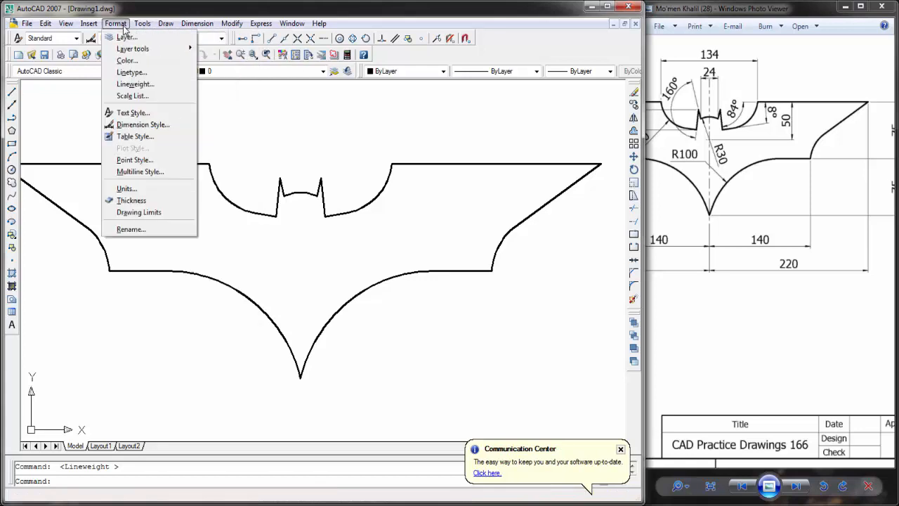
pyautogui.click(11, 95)
pyautogui.moveTo(120, 119); pyautogui.dragTo(171, 127, button='middle')
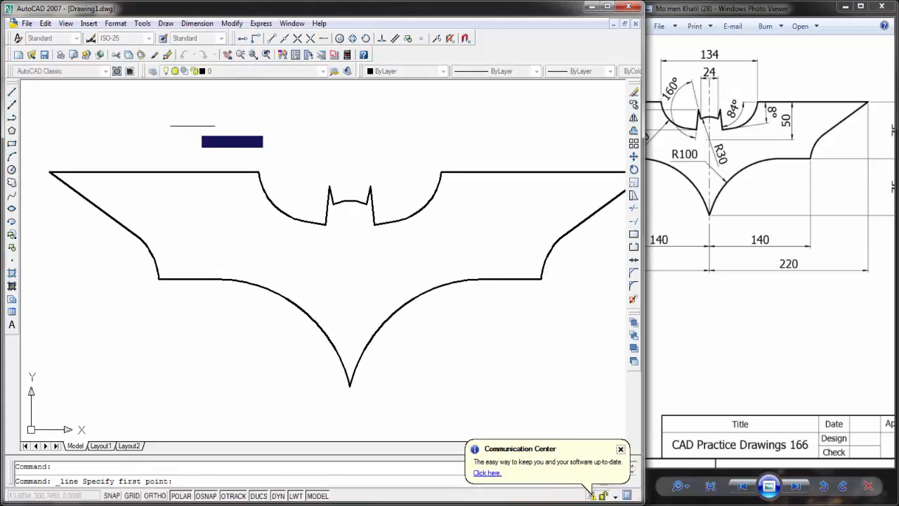
pyautogui.press('Escape')
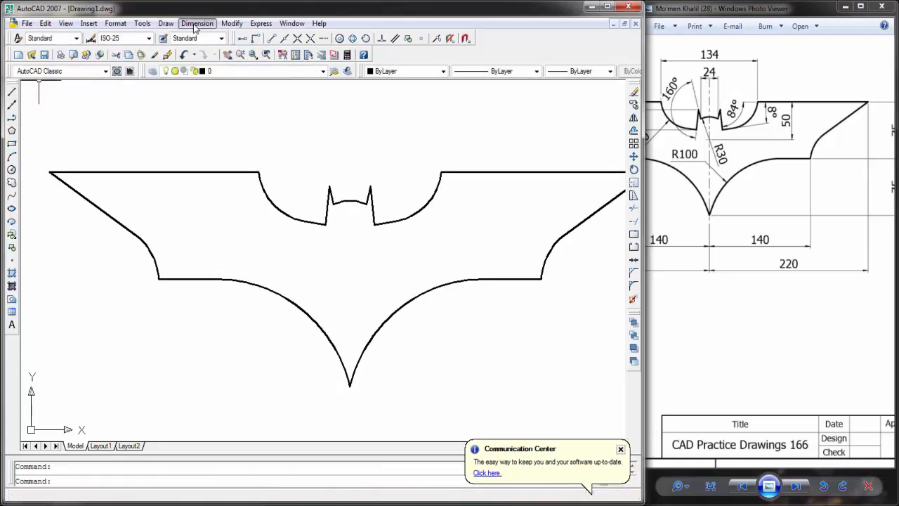
# Step: Add an angular dimension between the right wing's top edge and the right ear's outer edge, placed inside the right notch
pyautogui.click(197, 23)
pyautogui.click(211, 140)
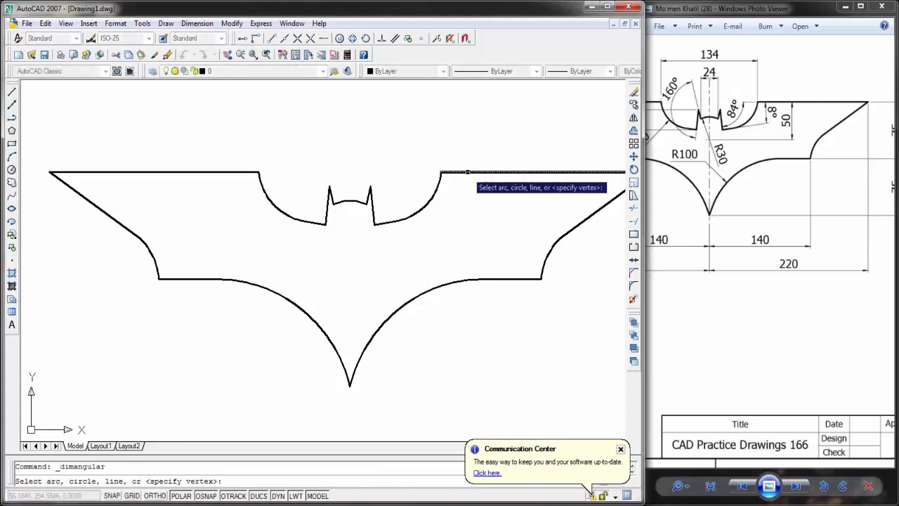
pyautogui.click(374, 208)
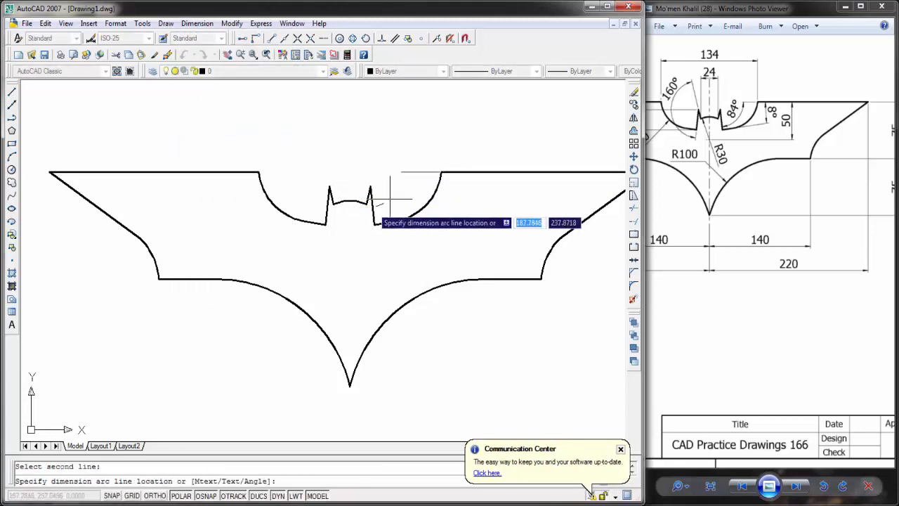
pyautogui.press('Escape')
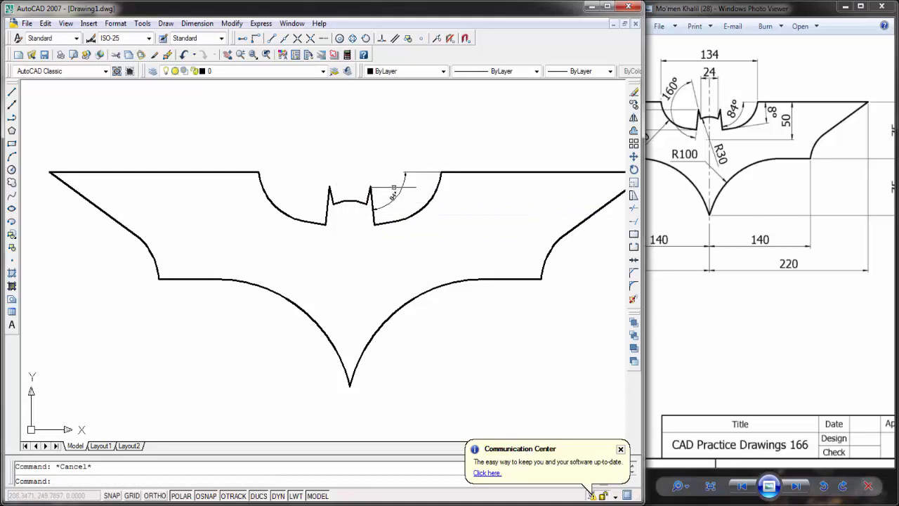
# Step: Add an angular dimension between the two edges of the left ear, placed on the ear's outer side
pyautogui.press('Return')
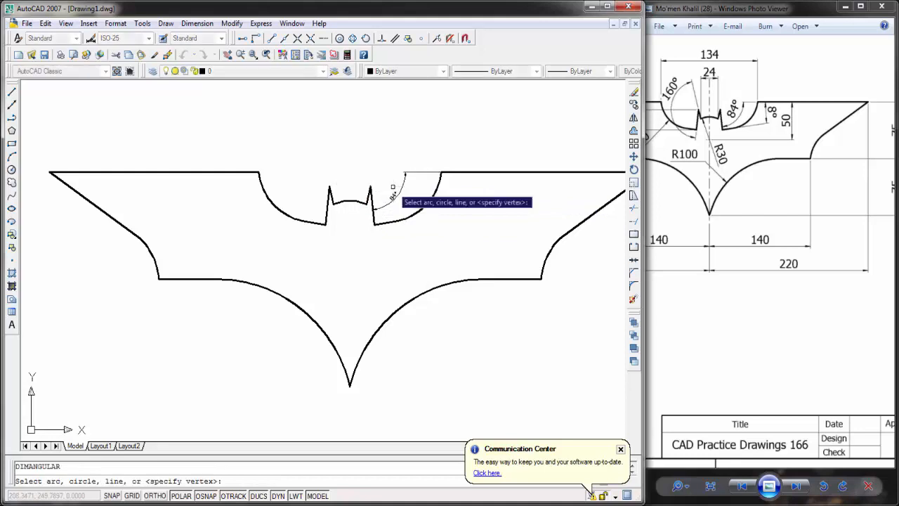
pyautogui.click(330, 191)
pyautogui.click(332, 198)
pyautogui.click(310, 180)
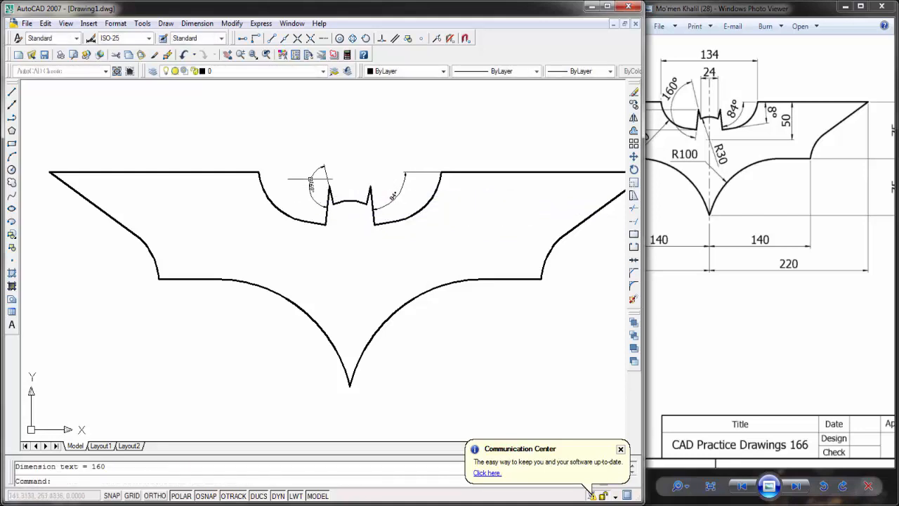
# Step: Add an angular dimension between the left wing's top edge and its slanted outer edge, placed inside the wing
pyautogui.scroll(5, 312, 180)
pyautogui.scroll(-4, 323, 186)
pyautogui.moveTo(763, 137); pyautogui.dragTo(816, 179)
pyautogui.click(357, 229)
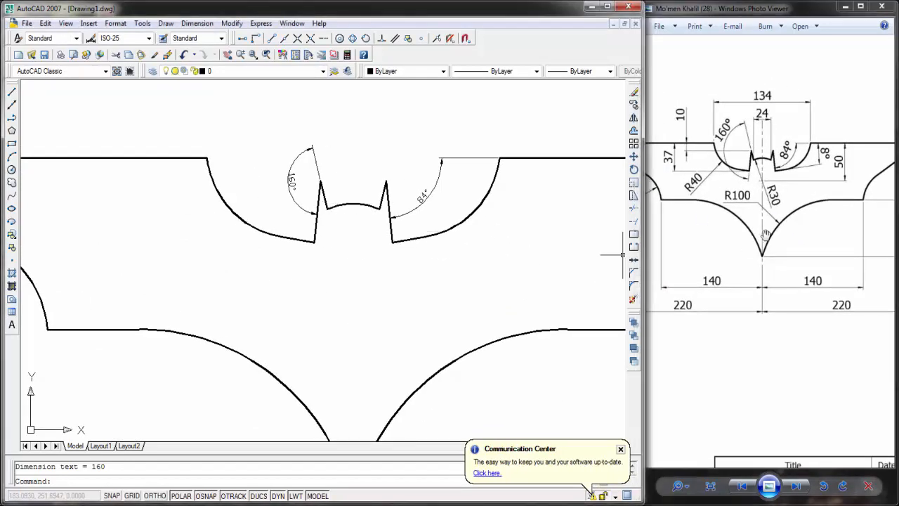
pyautogui.moveTo(766, 234); pyautogui.dragTo(770, 253)
pyautogui.moveTo(167, 226); pyautogui.dragTo(254, 237, button='middle')
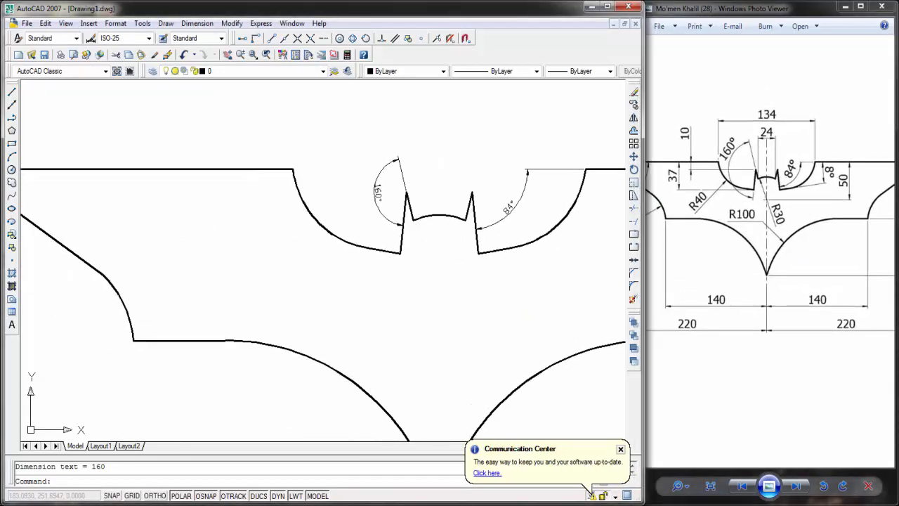
pyautogui.press('Return')
pyautogui.click(73, 168)
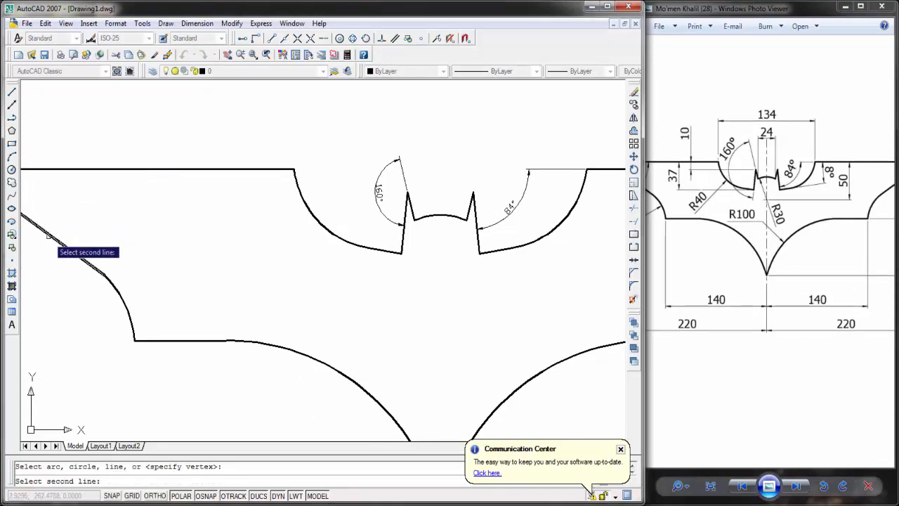
pyautogui.click(48, 236)
pyautogui.click(62, 203)
# Step: Add an angular dimension between the right wing's top edge and the short sloped line at the bottom of the right notch
pyautogui.click(809, 249)
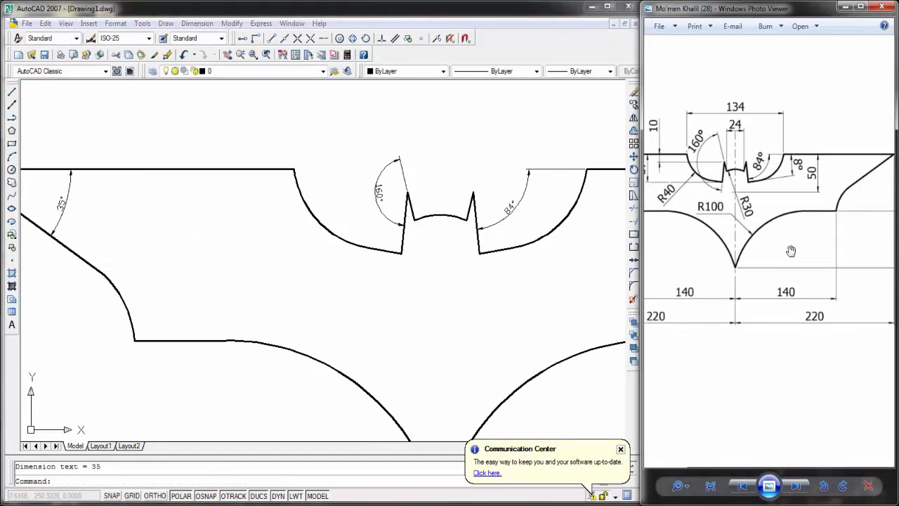
pyautogui.moveTo(816, 242); pyautogui.dragTo(772, 250)
pyautogui.click(518, 268)
pyautogui.moveTo(506, 251); pyautogui.dragTo(382, 212, button='middle')
pyautogui.moveTo(568, 224); pyautogui.dragTo(536, 225, button='middle')
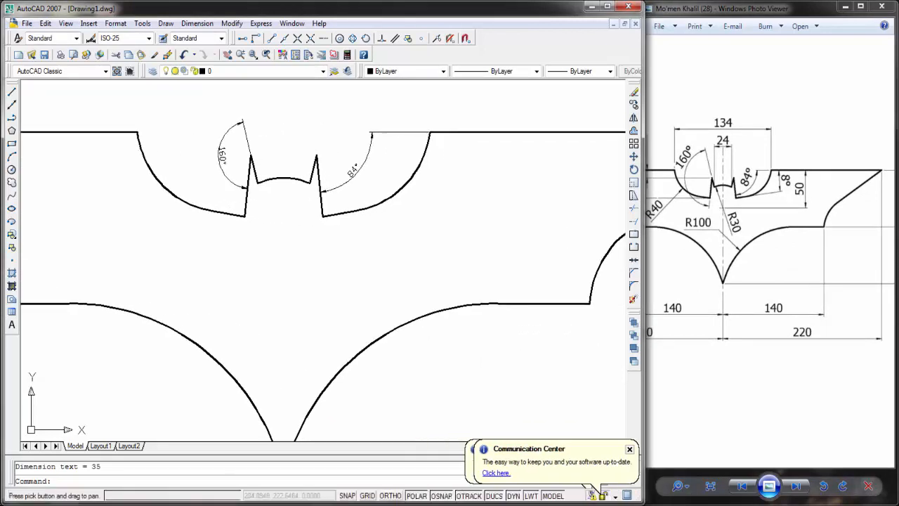
pyautogui.press('Return')
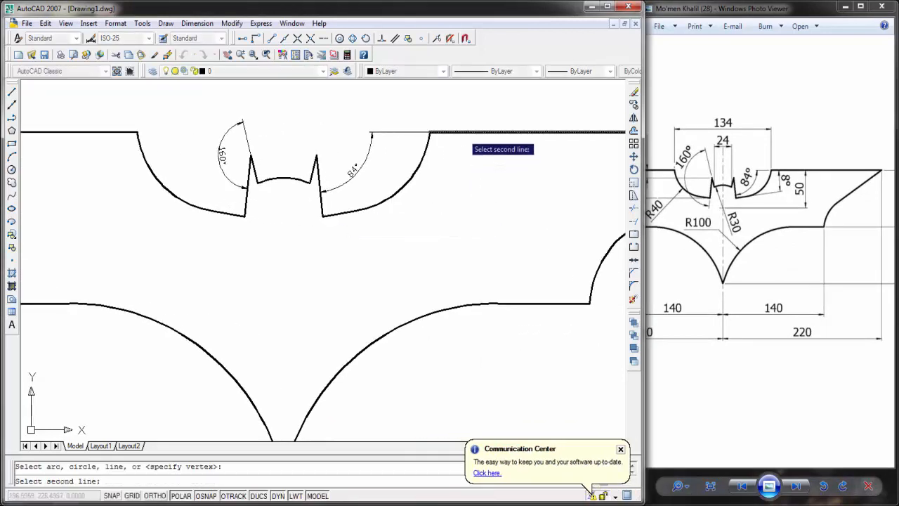
pyautogui.click(421, 152)
pyautogui.click(464, 194)
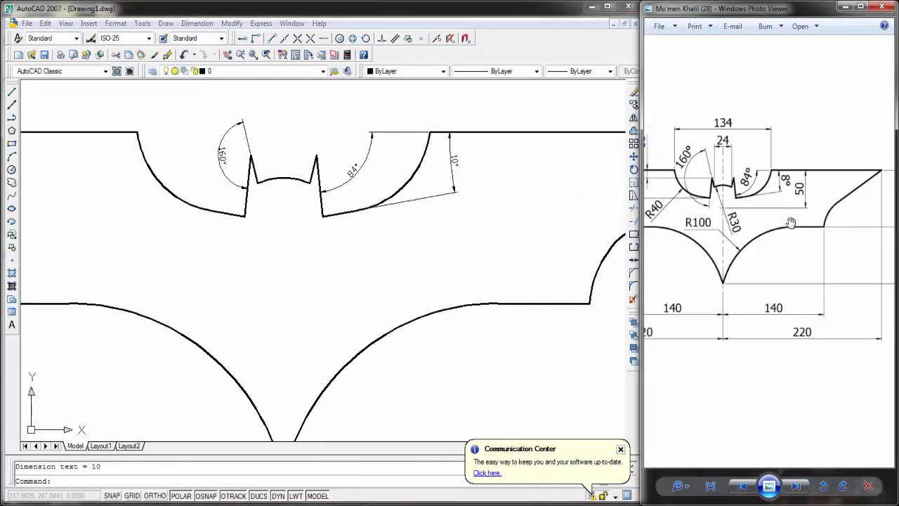
# Step: Add a radius dimension to the left notch arc beside the head, with its text below and outside the arc
pyautogui.moveTo(756, 219); pyautogui.dragTo(787, 224)
pyautogui.click(483, 197)
pyautogui.scroll(-4, 485, 200)
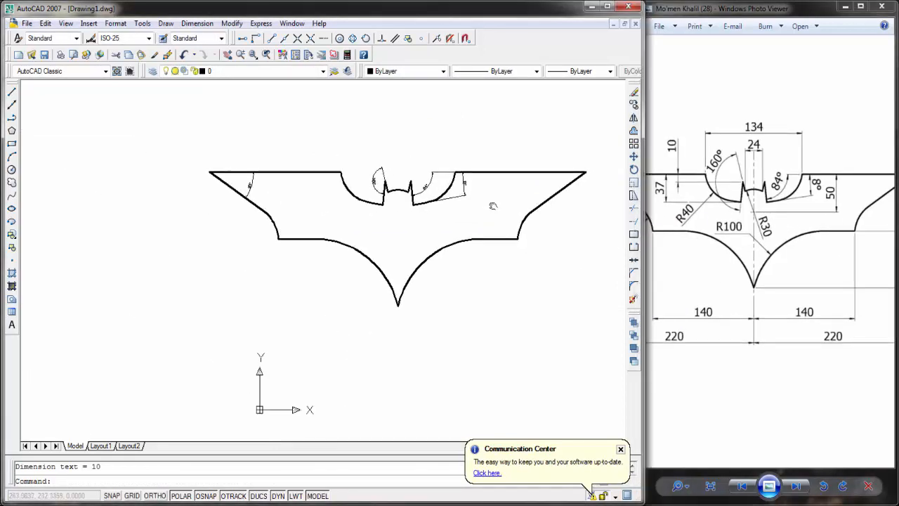
pyautogui.click(198, 23)
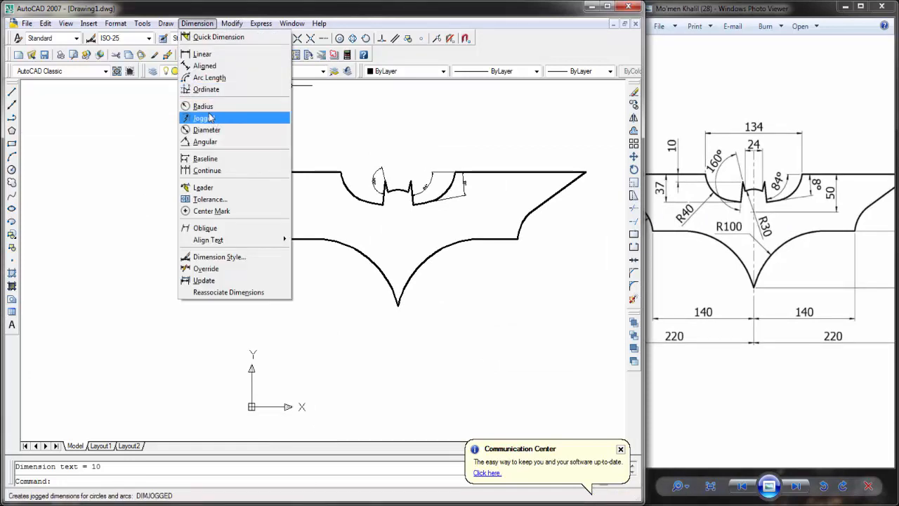
pyautogui.click(211, 108)
pyautogui.click(351, 194)
pyautogui.click(330, 200)
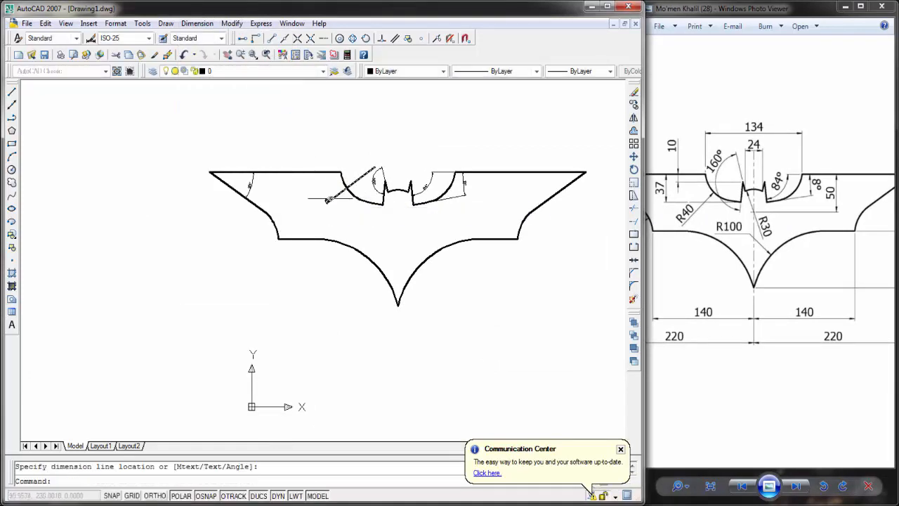
# Step: Add a radius dimension to the large lower left arc, with its text inside the logo body
pyautogui.scroll(3, 318, 177)
pyautogui.press('Return')
pyautogui.click(355, 282)
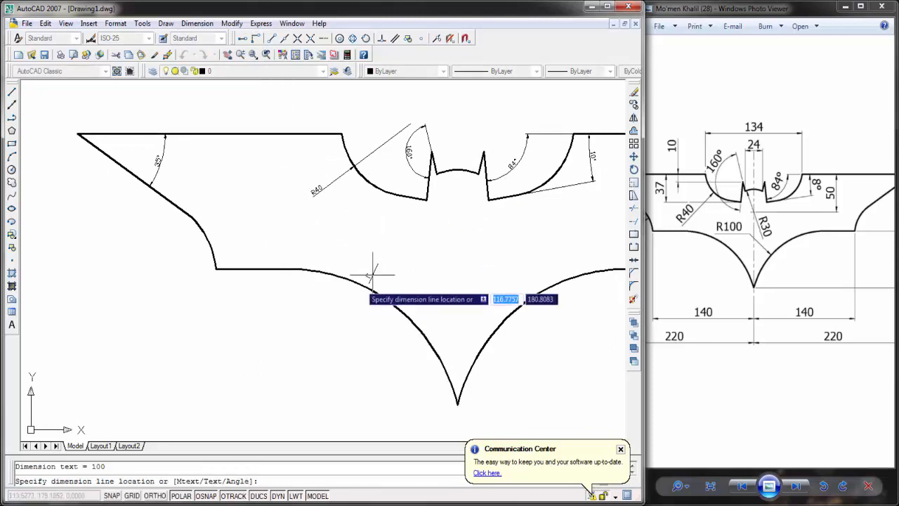
pyautogui.click(412, 241)
# Step: Add a radius dimension to the small arc on the left wing's outer lower edge, with its text outside the outline
pyautogui.press('Return')
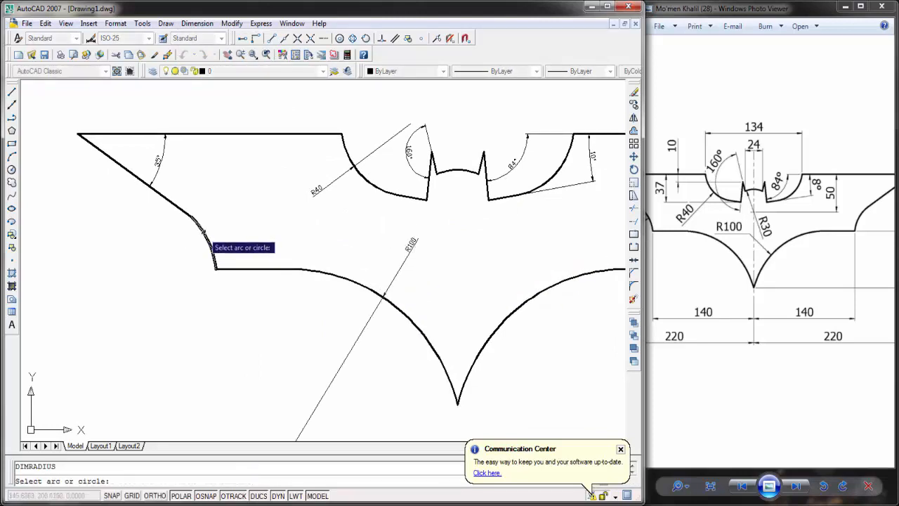
pyautogui.click(209, 244)
# Step: Add a vertical linear dimension from the left notch's upper corner to the left ear's tip, placed just left of the notch
pyautogui.moveTo(756, 242); pyautogui.dragTo(737, 240)
pyautogui.moveTo(414, 119)
pyautogui.mouseDown(button='middle')
pyautogui.moveTo(337, 128)
pyautogui.moveTo(326, 149)
pyautogui.mouseUp(button='middle')
pyautogui.click(197, 23)
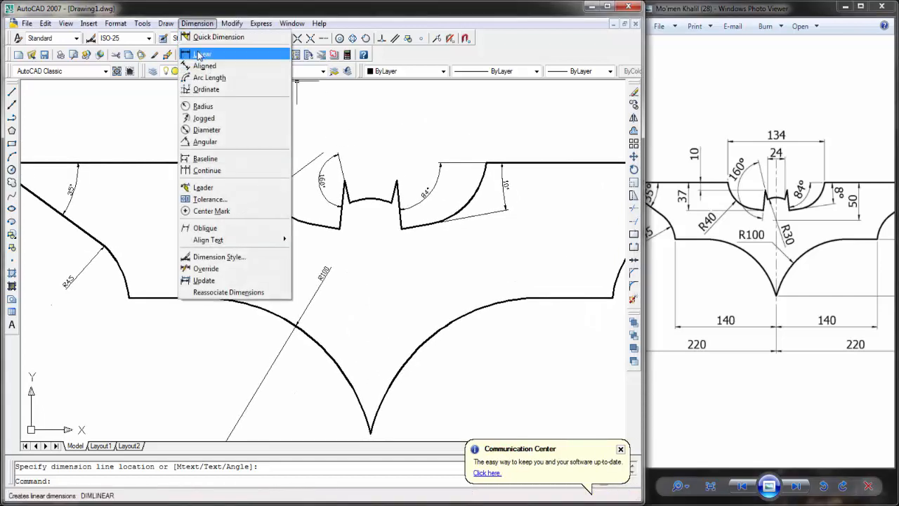
pyautogui.click(210, 56)
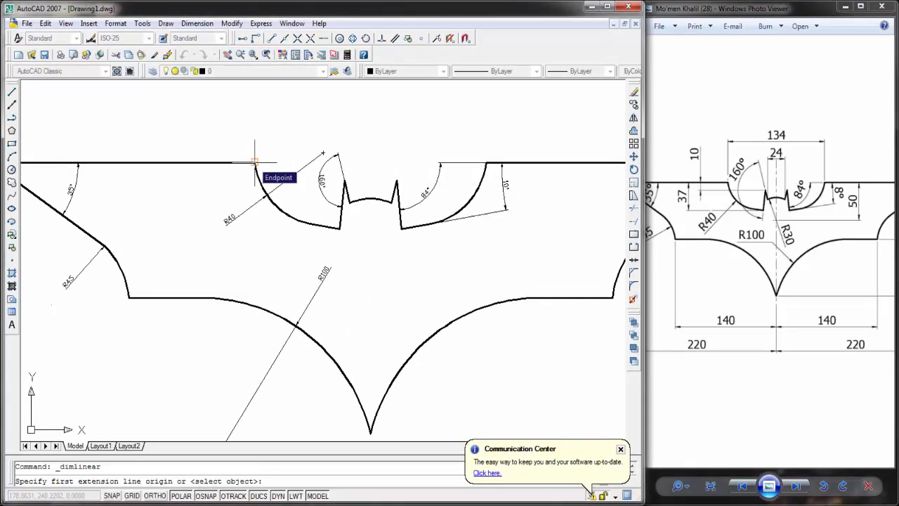
pyautogui.click(255, 163)
pyautogui.click(345, 180)
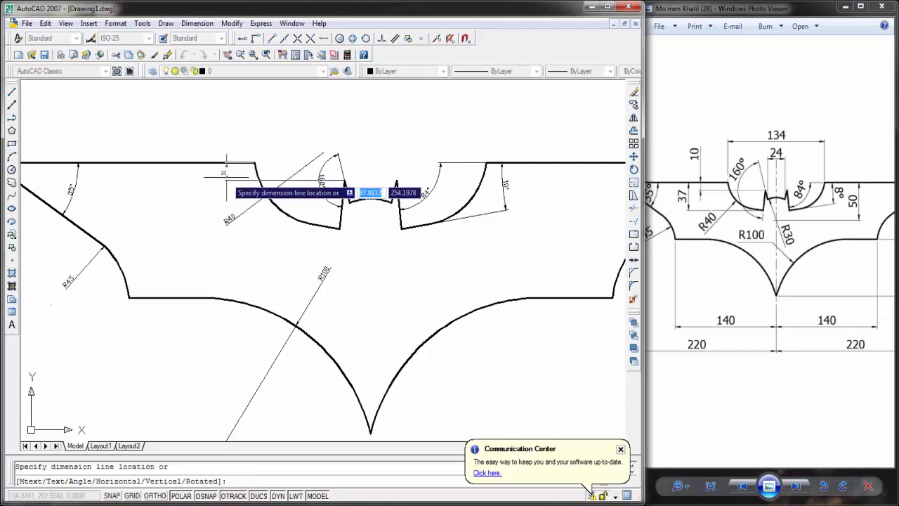
pyautogui.click(237, 177)
# Step: Add a vertical linear dimension from the left notch's upper corner to its lowest corner, placed inside the left wing
pyautogui.press('Return')
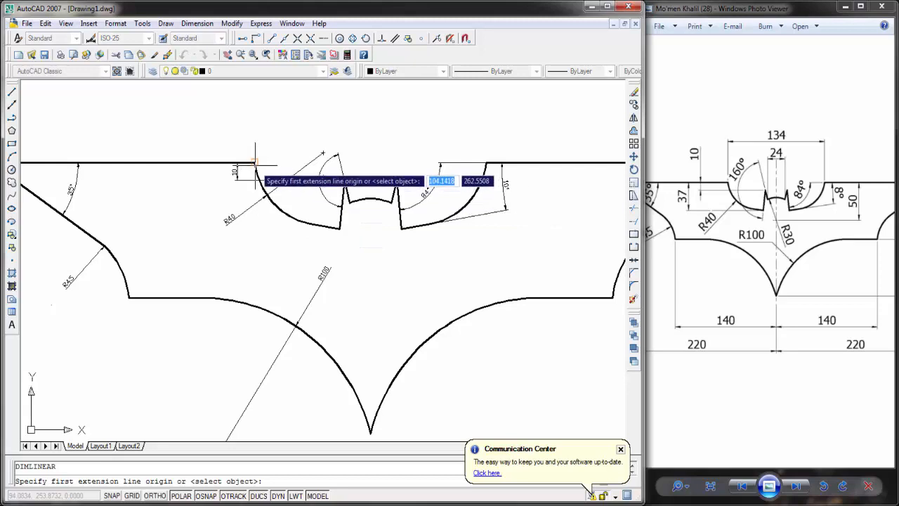
pyautogui.click(254, 162)
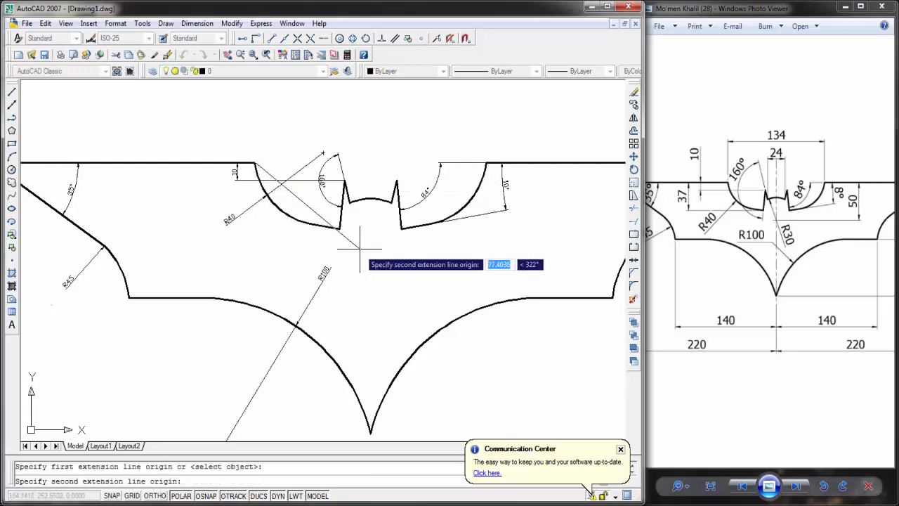
pyautogui.click(340, 228)
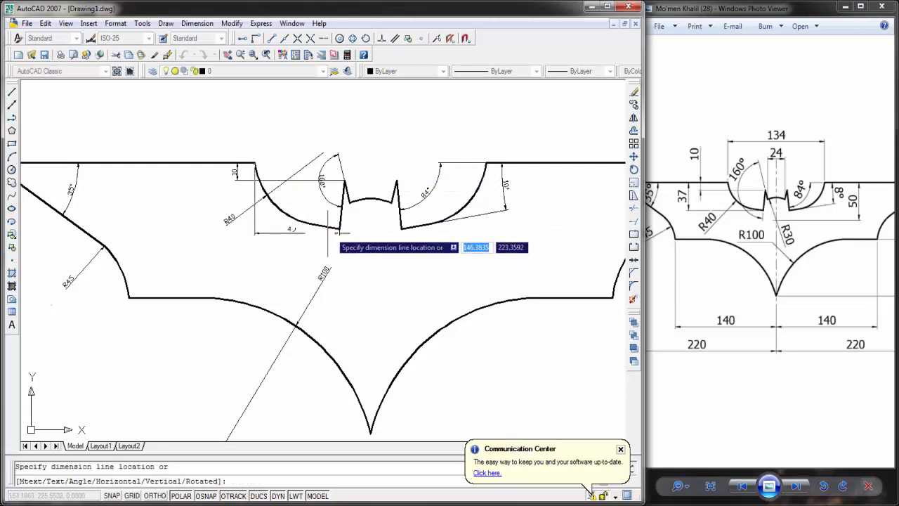
pyautogui.click(199, 225)
# Step: Add a radius dimension to the small arc between the ears, with its text below the arc inside the body
pyautogui.moveTo(843, 254)
pyautogui.mouseDown()
pyautogui.moveTo(824, 235)
pyautogui.moveTo(785, 252)
pyautogui.moveTo(716, 236)
pyautogui.mouseUp()
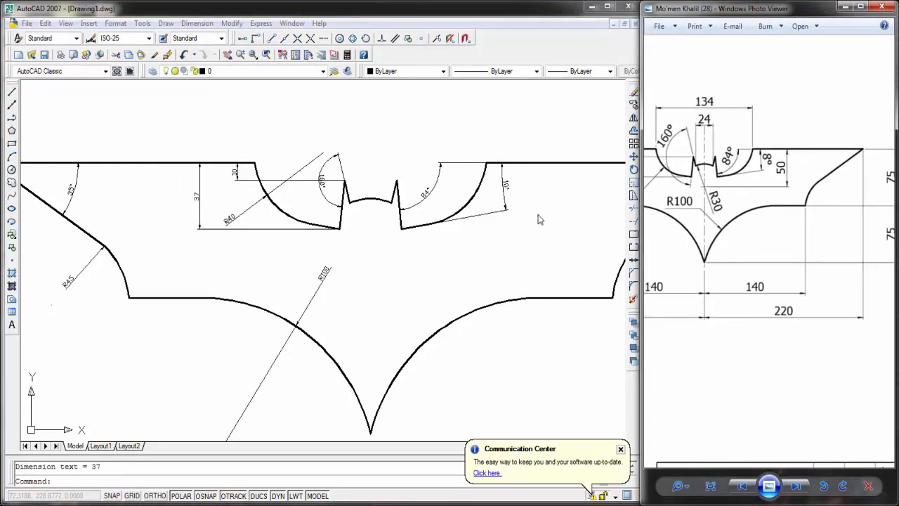
pyautogui.click(197, 24)
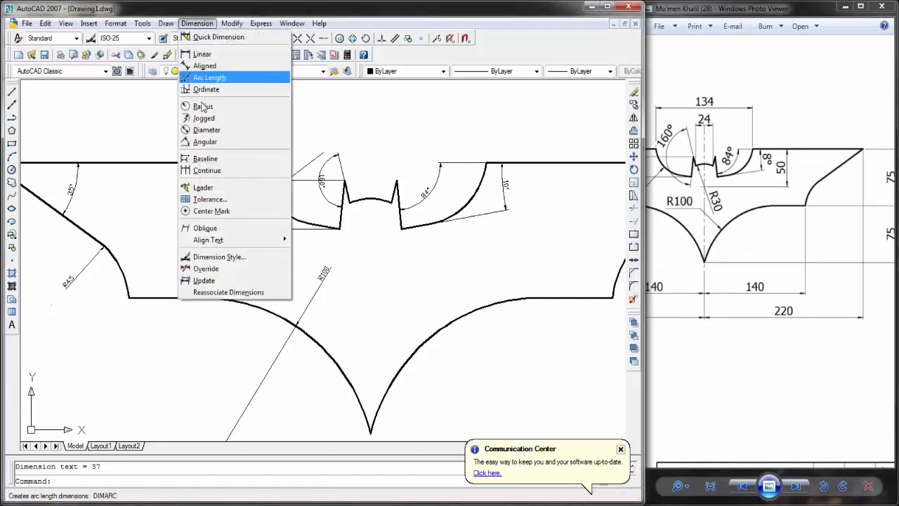
pyautogui.click(210, 106)
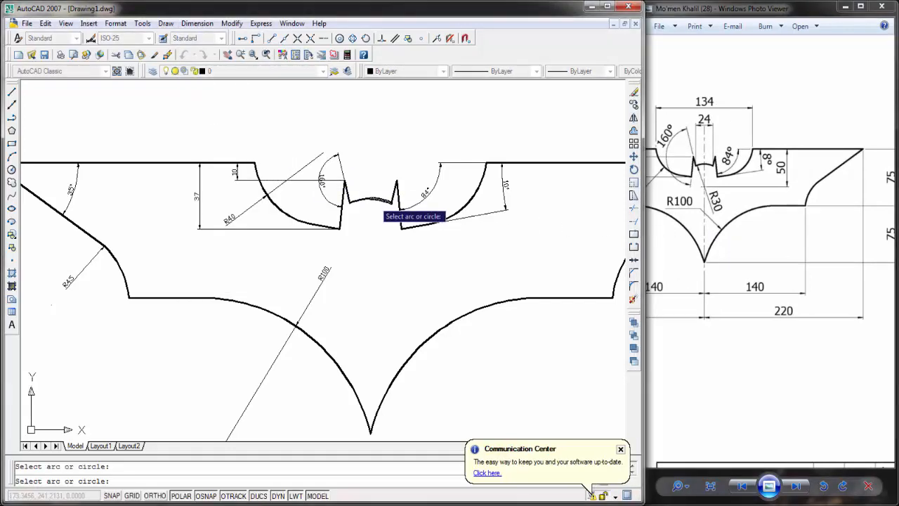
pyautogui.click(375, 203)
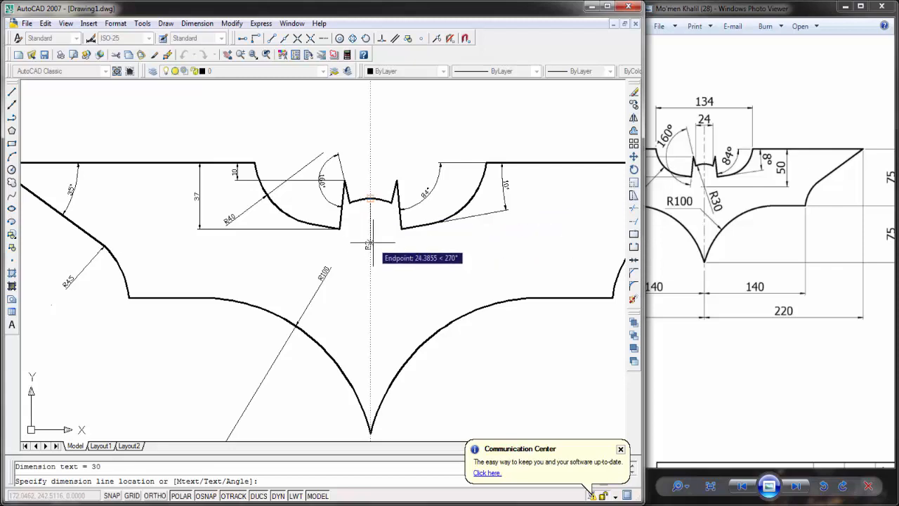
pyautogui.press('Escape')
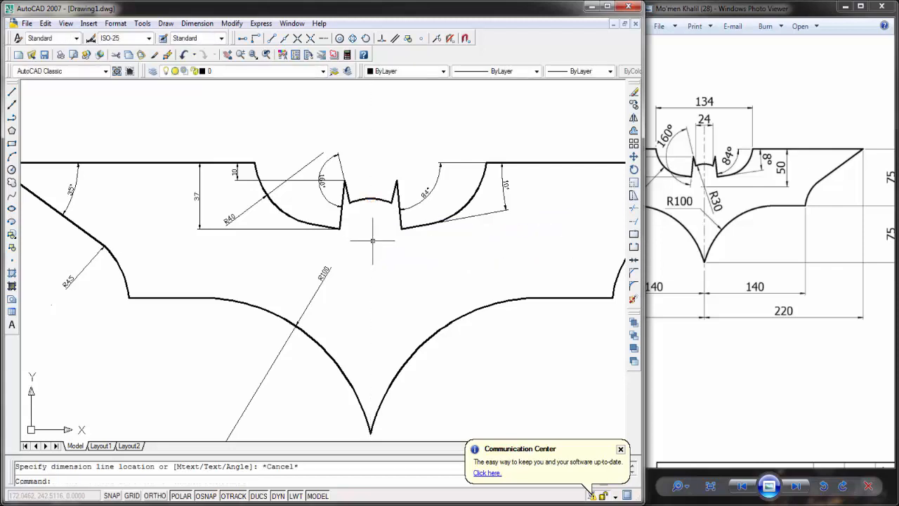
pyautogui.press('Return')
pyautogui.click(371, 202)
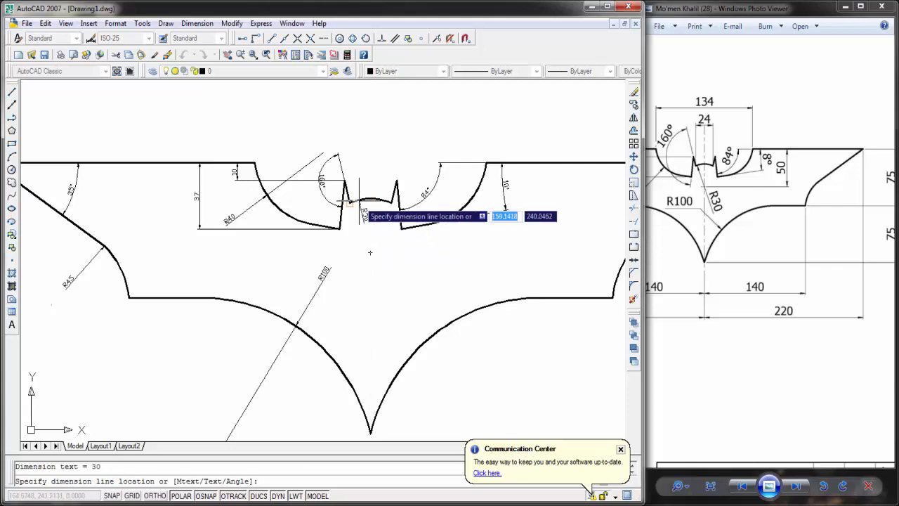
pyautogui.click(370, 251)
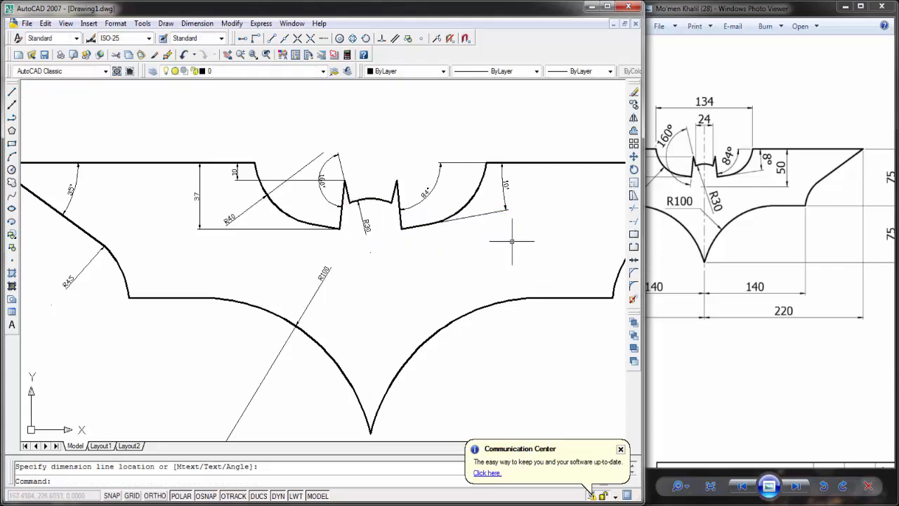
# Step: Add a vertical linear dimension from the head arc's center to the right notch's upper corner, placed inside the right wing
pyautogui.moveTo(704, 222); pyautogui.dragTo(722, 221)
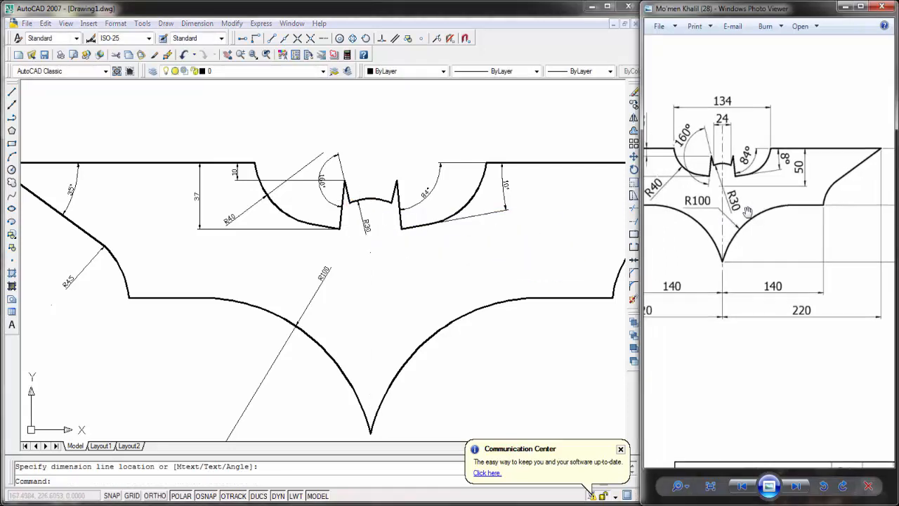
pyautogui.click(196, 23)
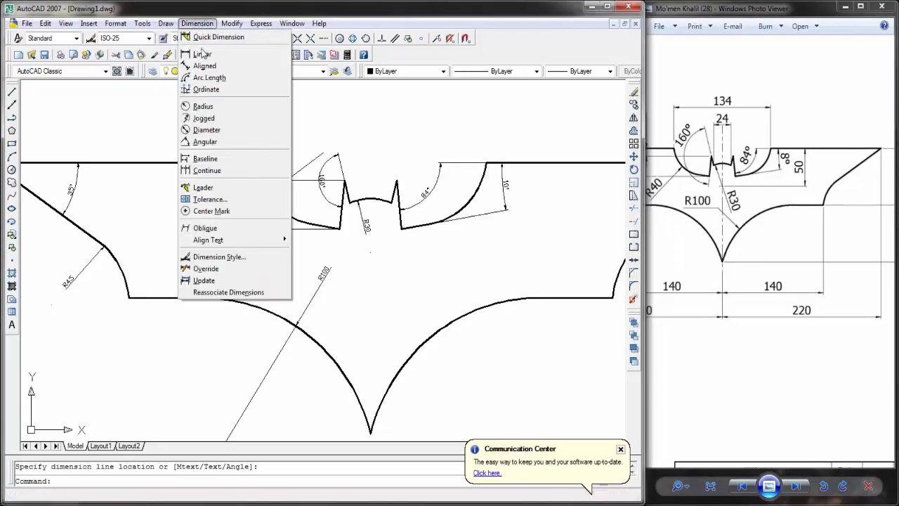
pyautogui.click(203, 54)
pyautogui.click(377, 250)
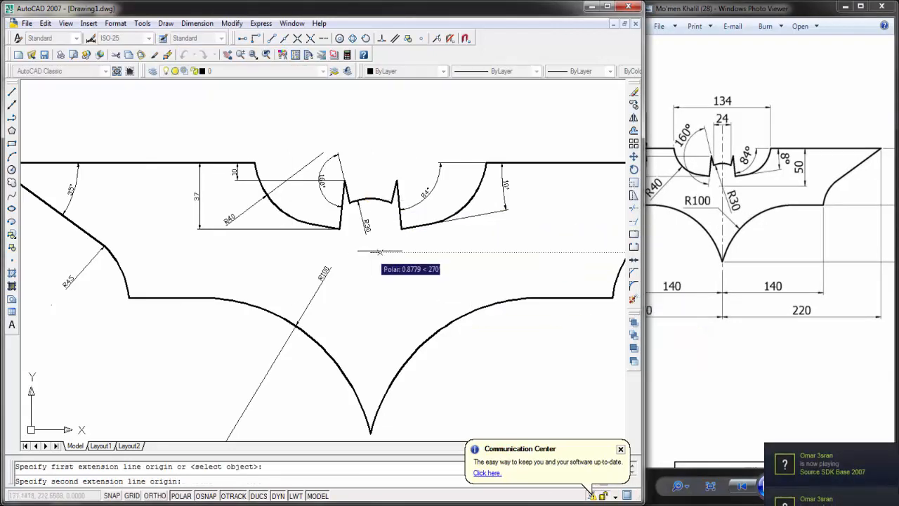
pyautogui.click(488, 166)
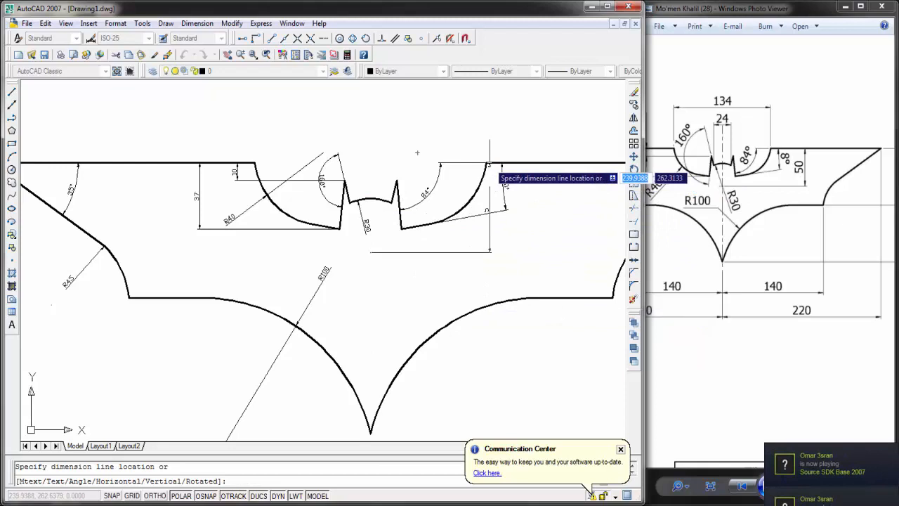
pyautogui.click(526, 256)
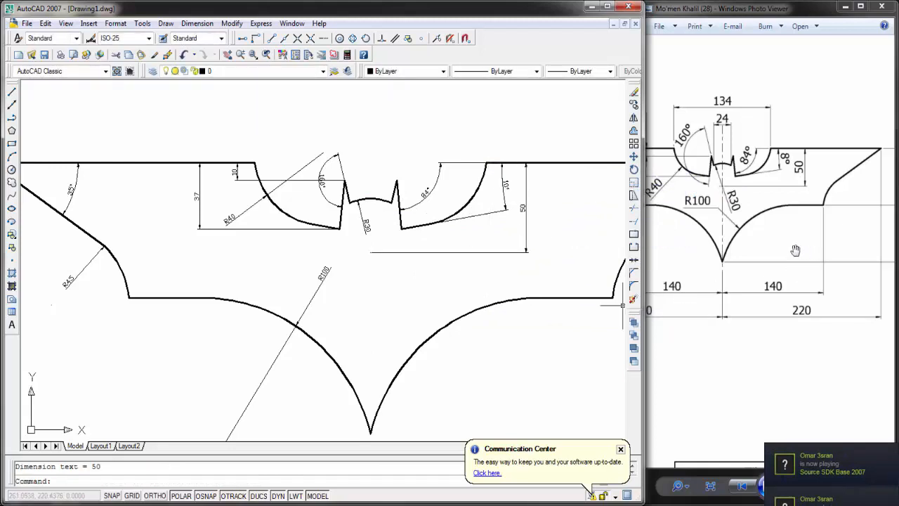
# Step: Add a horizontal linear dimension from the left wing's lower corner to the bottom tip, placed below the logo
pyautogui.moveTo(541, 250); pyautogui.dragTo(512, 246, button='middle')
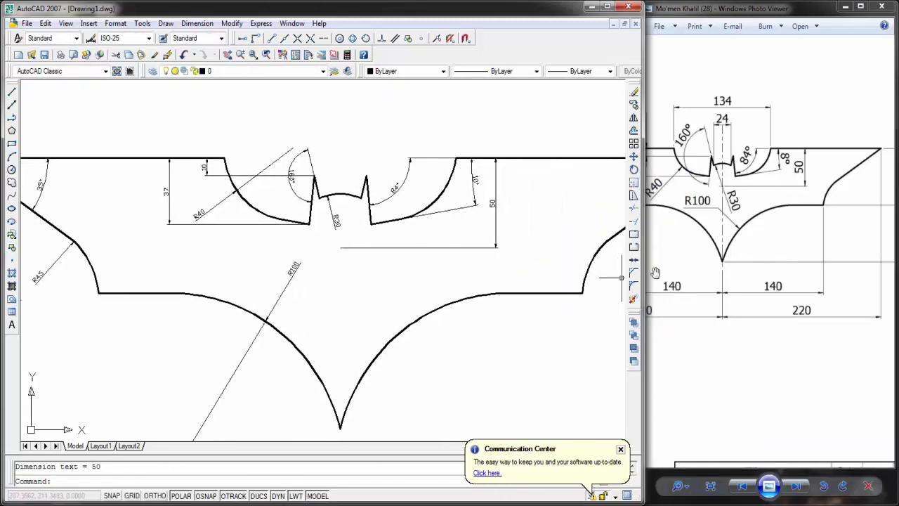
pyautogui.moveTo(484, 301); pyautogui.dragTo(429, 278, button='middle')
pyautogui.moveTo(746, 296)
pyautogui.mouseDown()
pyautogui.moveTo(756, 243)
pyautogui.moveTo(832, 283)
pyautogui.mouseUp()
pyautogui.scroll(-2, 320, 260)
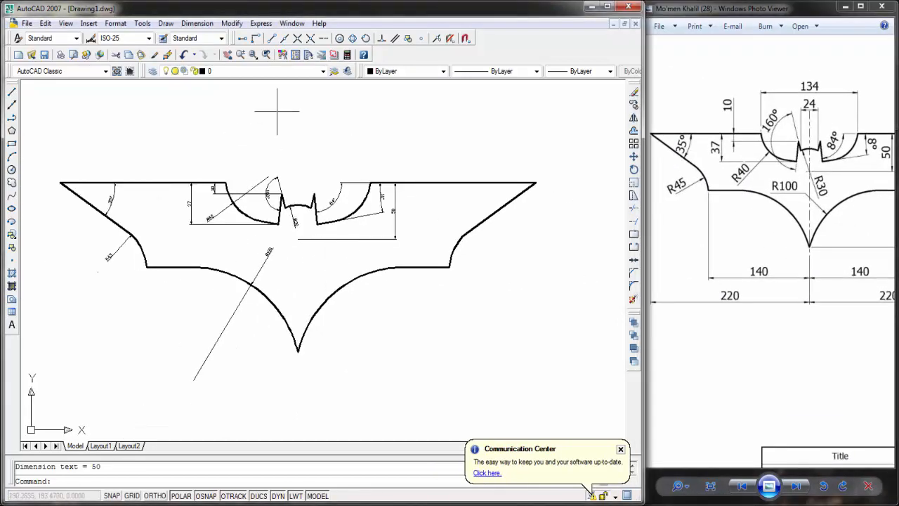
pyautogui.click(197, 23)
pyautogui.click(208, 54)
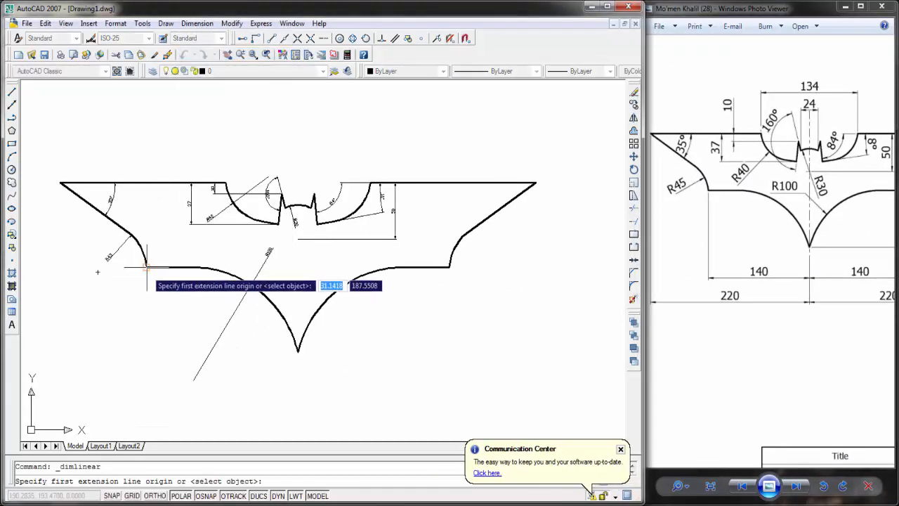
pyautogui.click(147, 267)
pyautogui.click(298, 352)
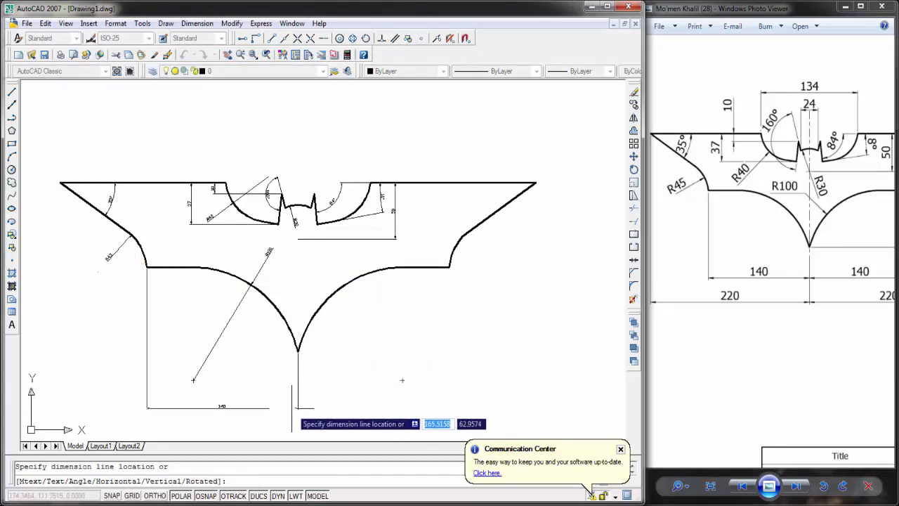
pyautogui.click(402, 380)
# Step: Add a matching horizontal dimension from the right wing's lower corner to the bottom tip, in line with the left one
pyautogui.press('Return')
pyautogui.click(450, 267)
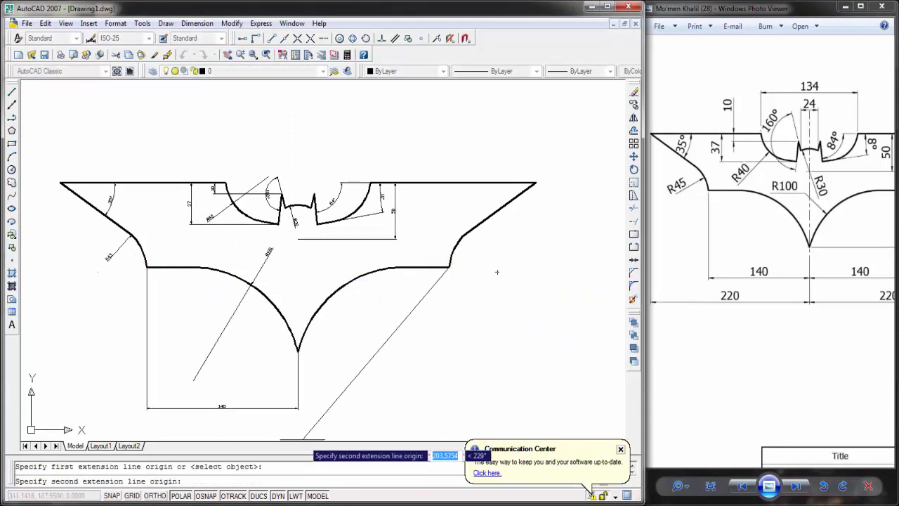
pyautogui.click(298, 351)
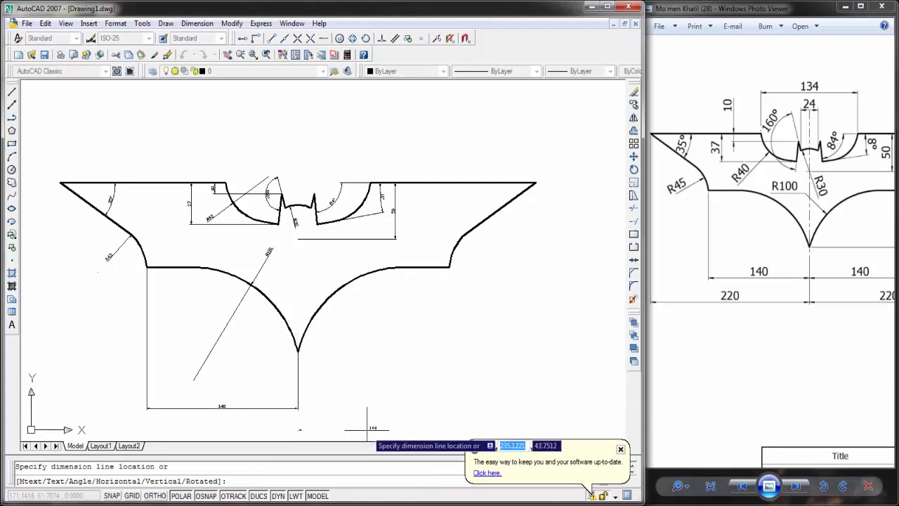
pyautogui.click(341, 408)
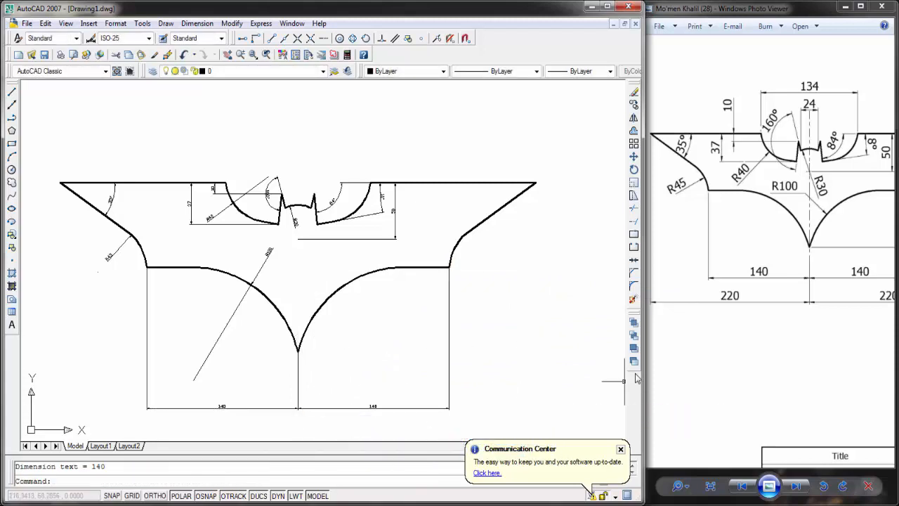
# Step: Try to add a vertical linear dimension from the right wing's upper tip to its lower corner, placed outside the right wing
pyautogui.moveTo(809, 305); pyautogui.dragTo(788, 308)
pyautogui.scroll(3, 415, 384)
pyautogui.scroll(-4, 418, 335)
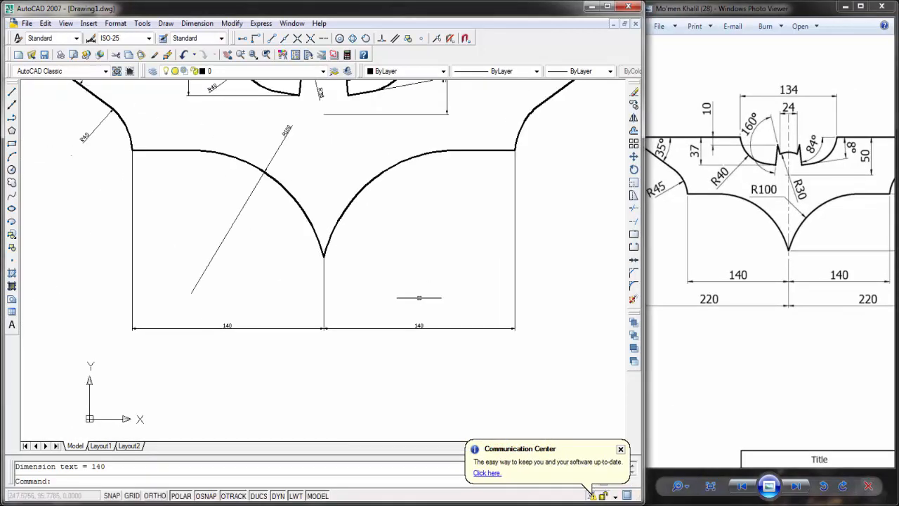
pyautogui.moveTo(787, 269); pyautogui.dragTo(793, 274)
pyautogui.moveTo(844, 218); pyautogui.dragTo(819, 236)
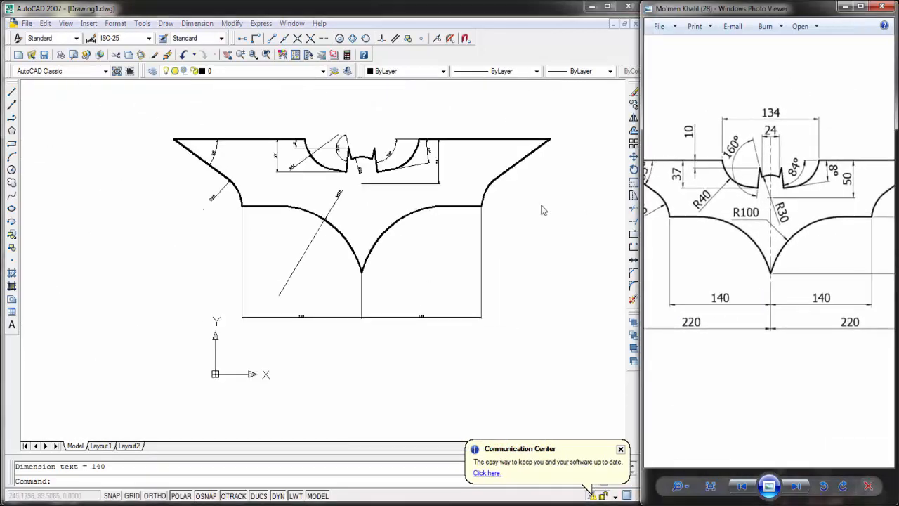
pyautogui.moveTo(559, 212); pyautogui.dragTo(560, 227, button='middle')
pyautogui.moveTo(848, 235); pyautogui.dragTo(796, 224)
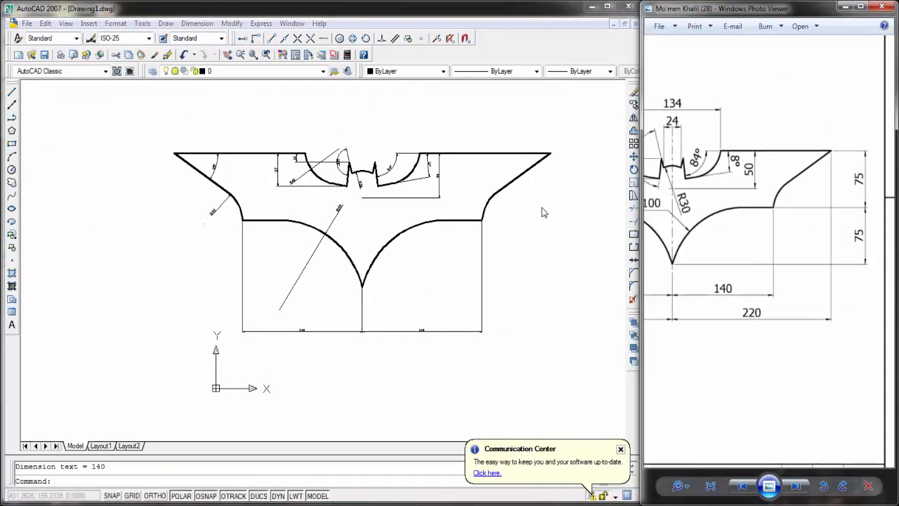
pyautogui.click(199, 26)
pyautogui.click(199, 26)
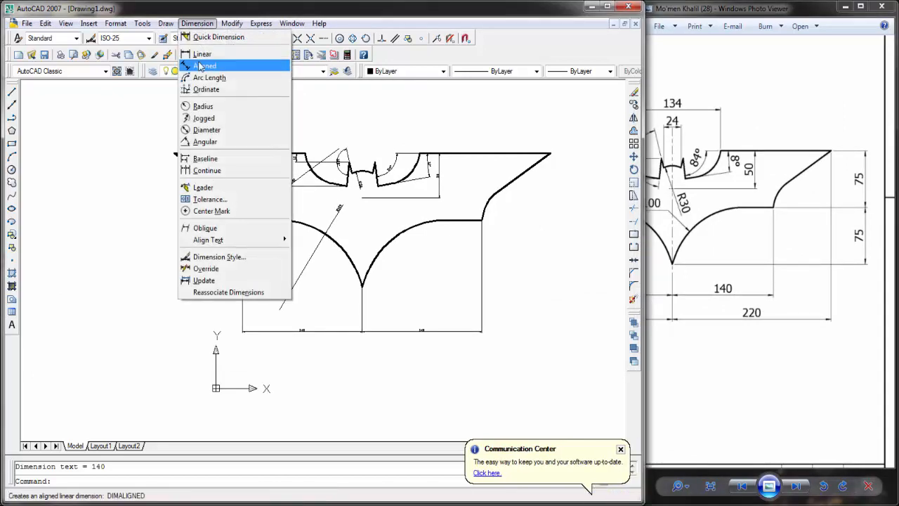
pyautogui.click(203, 56)
pyautogui.click(551, 153)
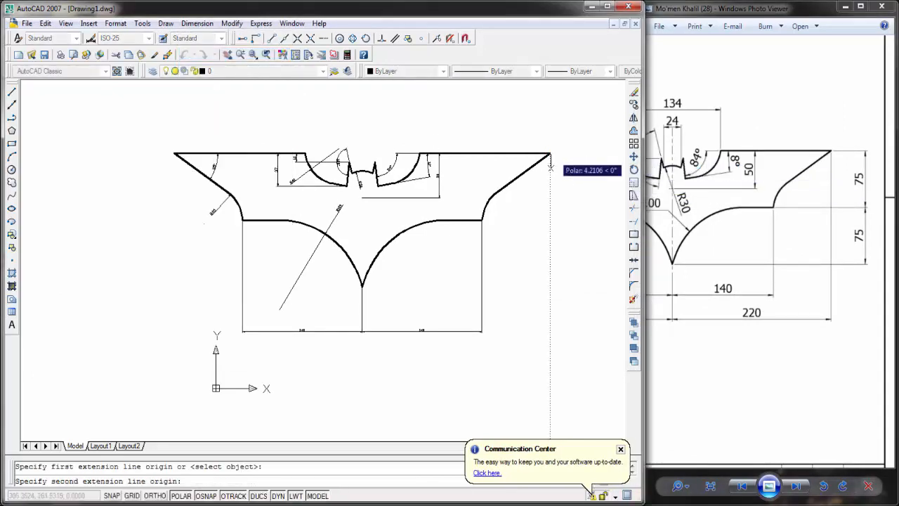
pyautogui.click(482, 221)
pyautogui.click(588, 211)
# Step: Delete the vertical dimension outside the right wing
pyautogui.press('Return')
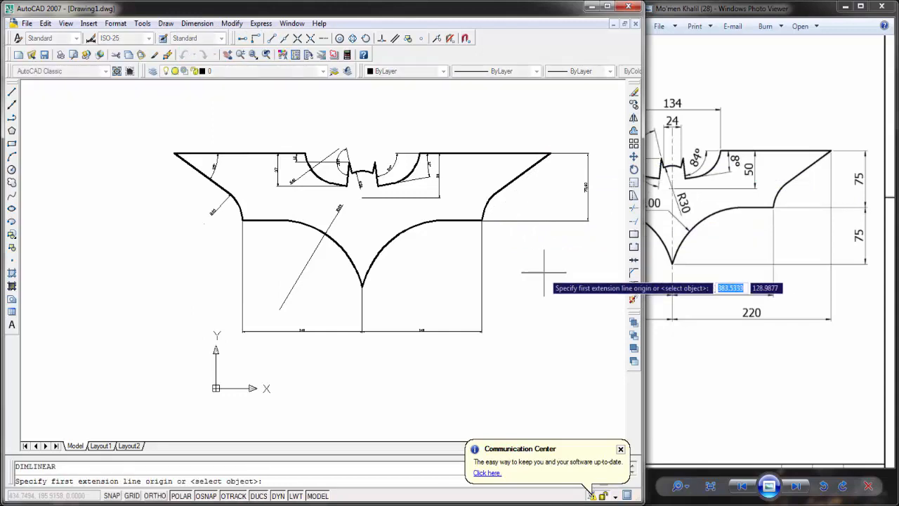
pyautogui.scroll(3, 612, 154)
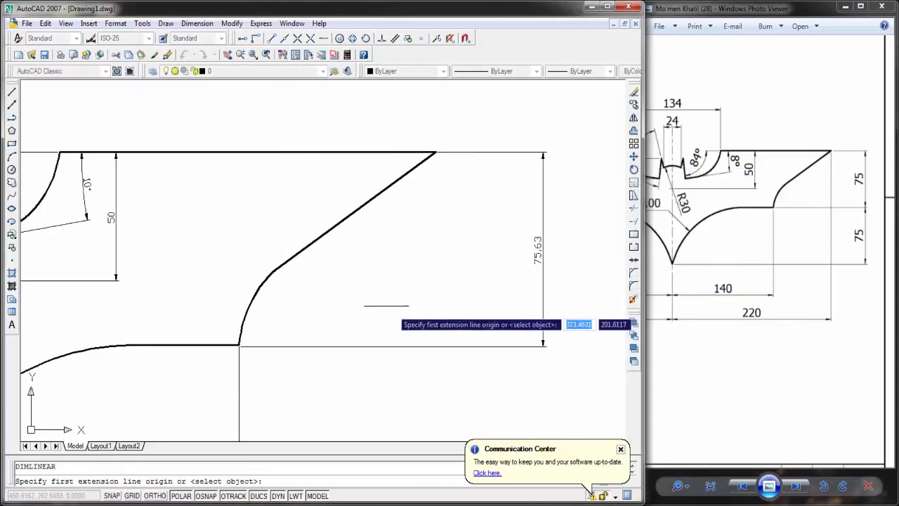
pyautogui.press('Escape')
pyautogui.click(507, 328)
pyautogui.click(489, 339)
pyautogui.press('Delete')
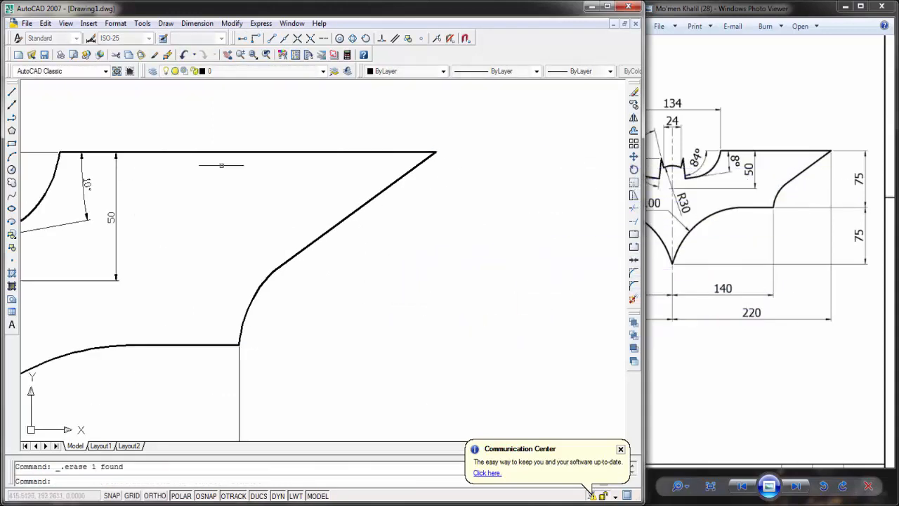
pyautogui.press('Return')
pyautogui.press('Escape')
# Step: Add a vertical linear dimension from the right wing's upper tip to its lower corner, placed just outside the wing
pyautogui.click(174, 26)
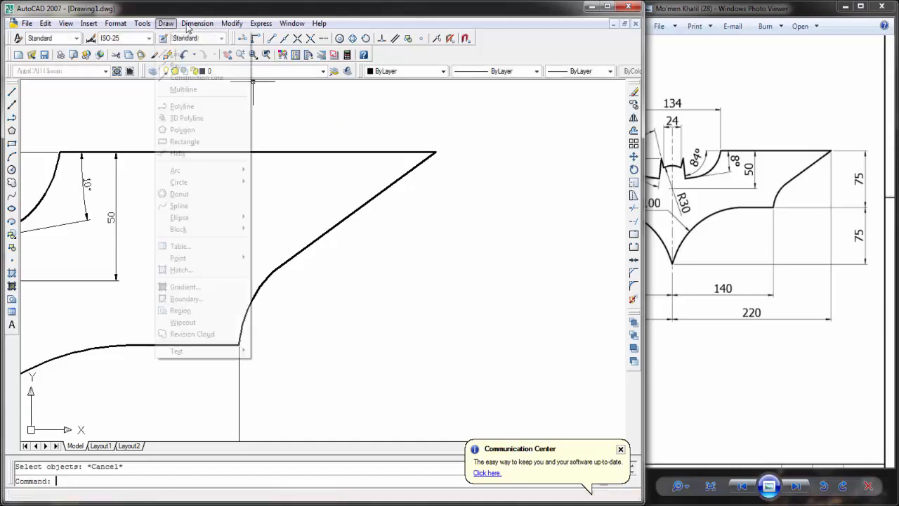
pyautogui.click(187, 26)
pyautogui.click(193, 26)
pyautogui.click(213, 56)
pyautogui.scroll(3, 431, 157)
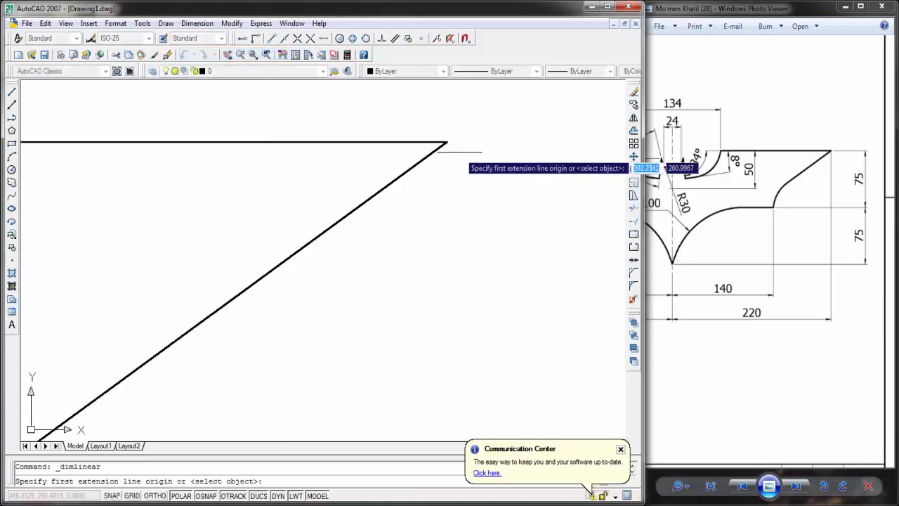
pyautogui.click(445, 143)
pyautogui.scroll(-4, 481, 184)
pyautogui.scroll(3, 293, 318)
pyautogui.scroll(2, 442, 234)
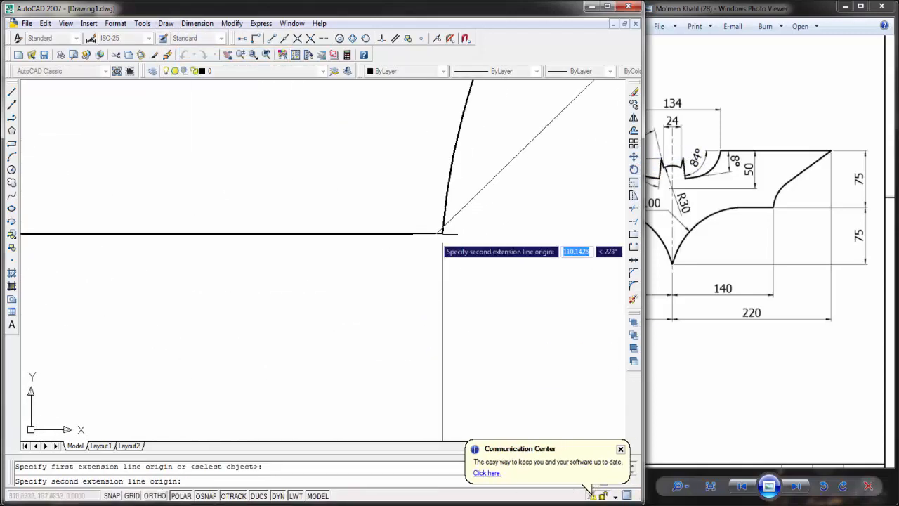
pyautogui.click(445, 235)
pyautogui.scroll(-4, 578, 219)
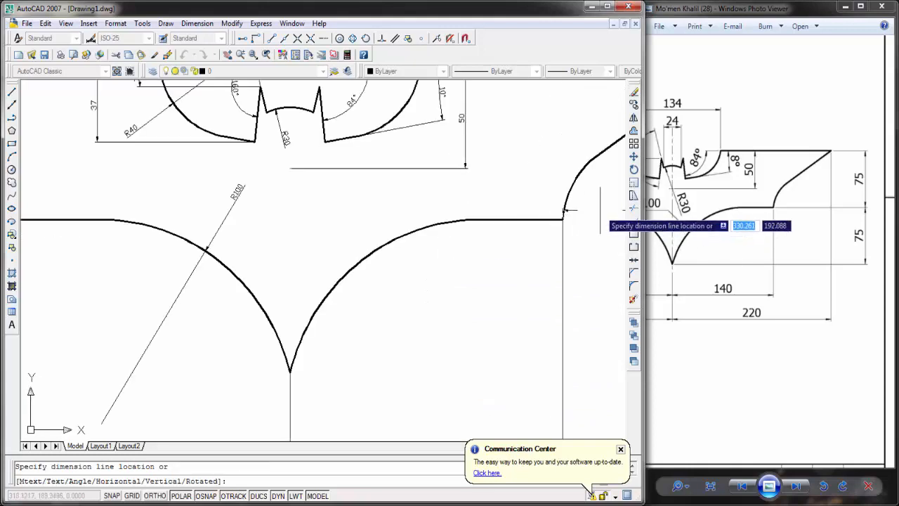
pyautogui.moveTo(578, 219); pyautogui.dragTo(416, 245, button='middle')
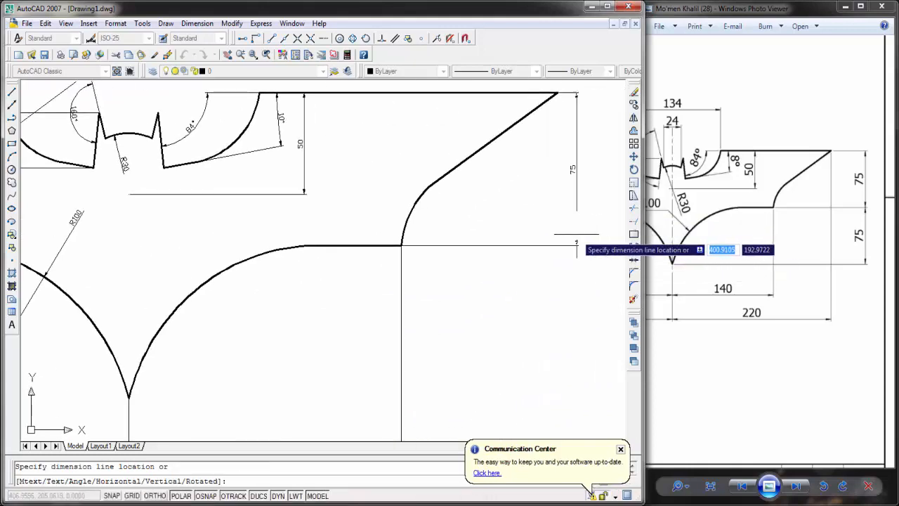
pyautogui.click(576, 246)
pyautogui.press('Return')
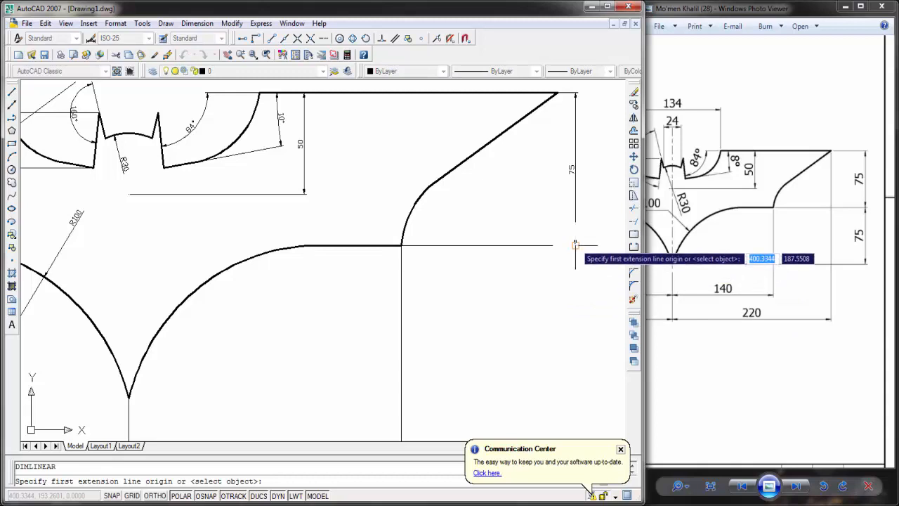
pyautogui.click(576, 245)
pyautogui.moveTo(452, 344); pyautogui.dragTo(519, 244, button='middle')
pyautogui.click(197, 298)
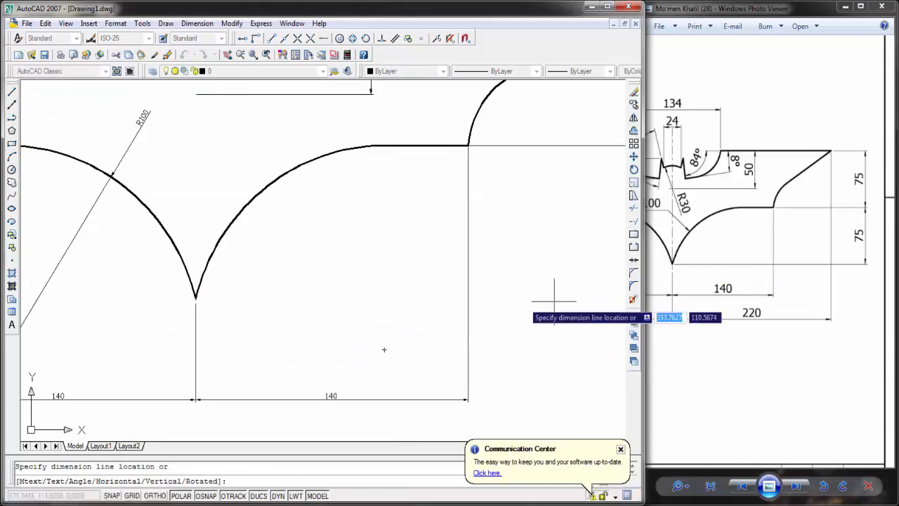
pyautogui.moveTo(474, 334); pyautogui.dragTo(358, 382, button='middle')
pyautogui.scroll(-2, 358, 382)
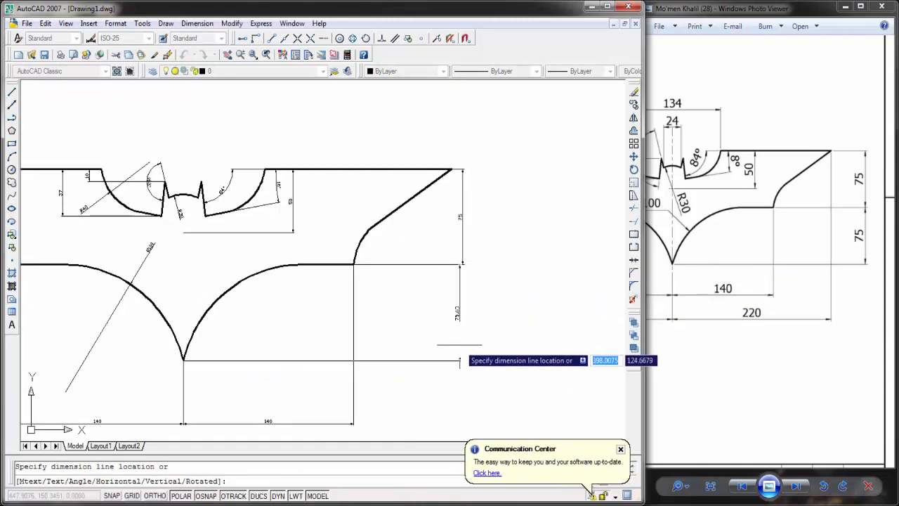
pyautogui.press('Escape')
pyautogui.press('Return')
pyautogui.press('Escape')
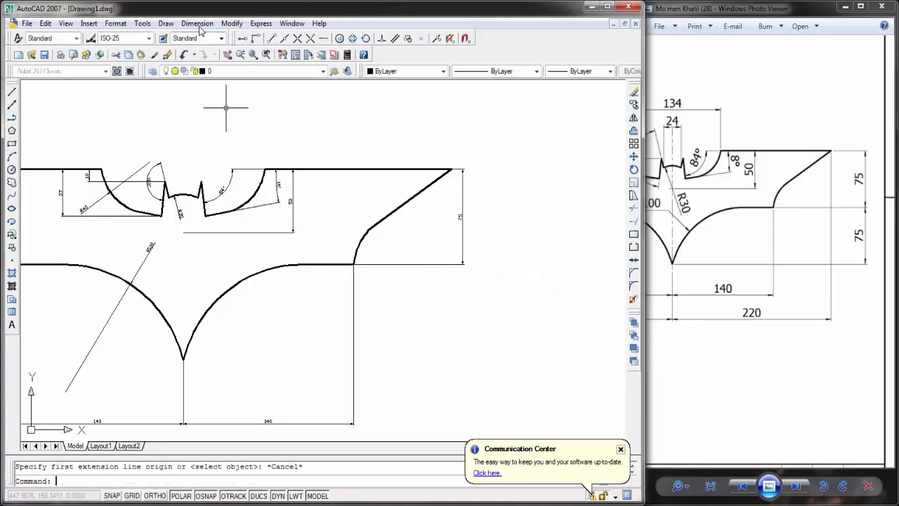
# Step: Add a vertical linear dimension from the right wing's lower corner to the bottom tip, placed roughly in line below the upper vertical dimension
pyautogui.click(197, 23)
pyautogui.click(204, 53)
pyautogui.scroll(3, 369, 274)
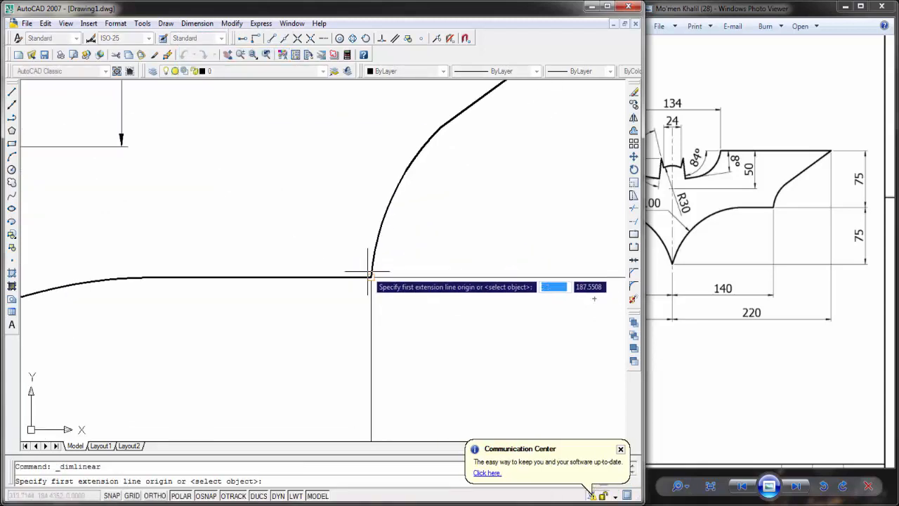
pyautogui.click(370, 274)
pyautogui.scroll(-4, 184, 406)
pyautogui.moveTo(174, 410); pyautogui.dragTo(498, 359, button='middle')
pyautogui.scroll(4, 339, 406)
pyautogui.moveTo(337, 408); pyautogui.dragTo(411, 277, button='middle')
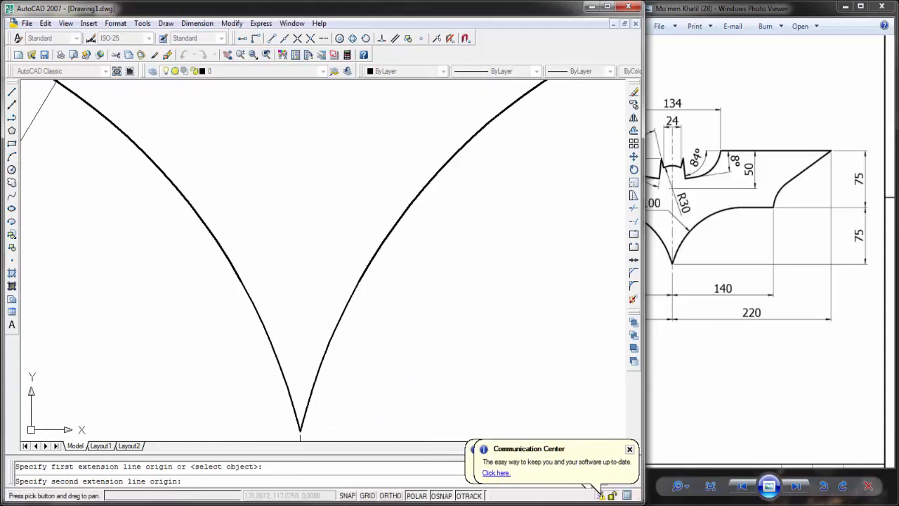
pyautogui.scroll(-2, 394, 281)
pyautogui.click(345, 362)
pyautogui.scroll(-3, 520, 348)
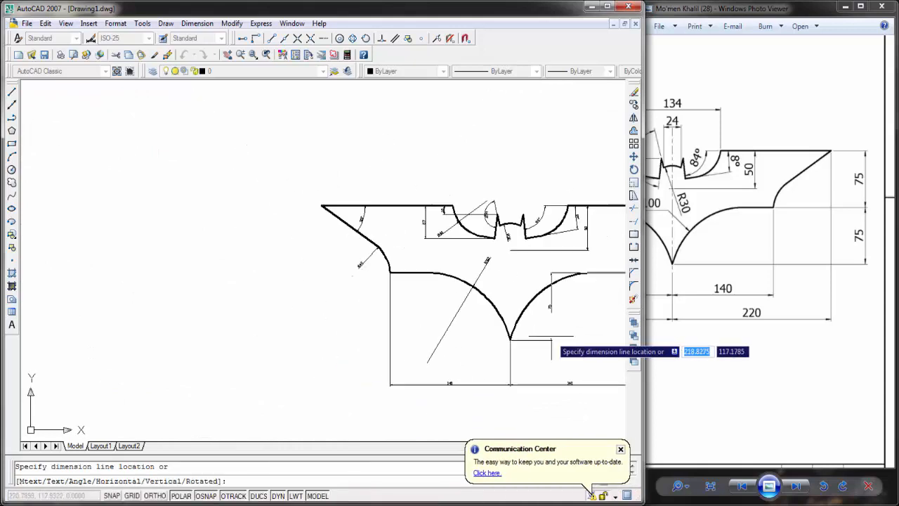
pyautogui.moveTo(487, 330); pyautogui.dragTo(193, 338, button='middle')
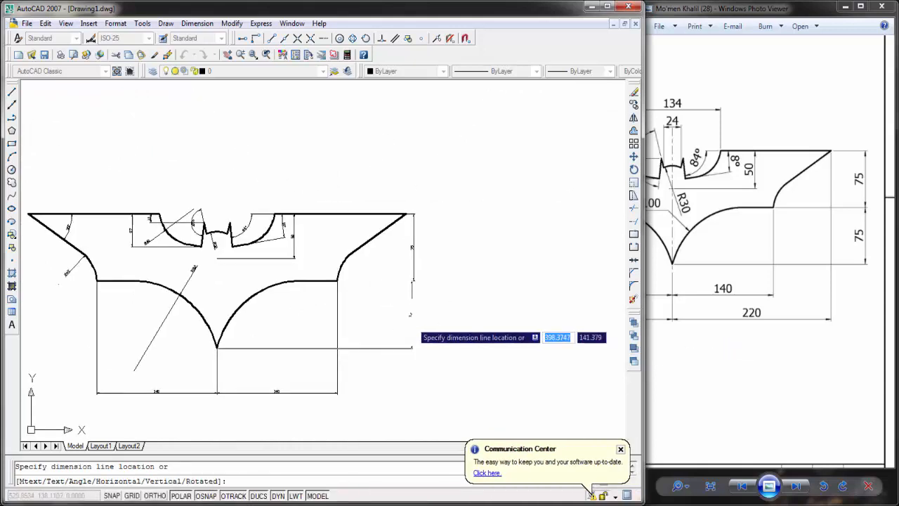
pyautogui.click(413, 315)
pyautogui.scroll(8, 413, 315)
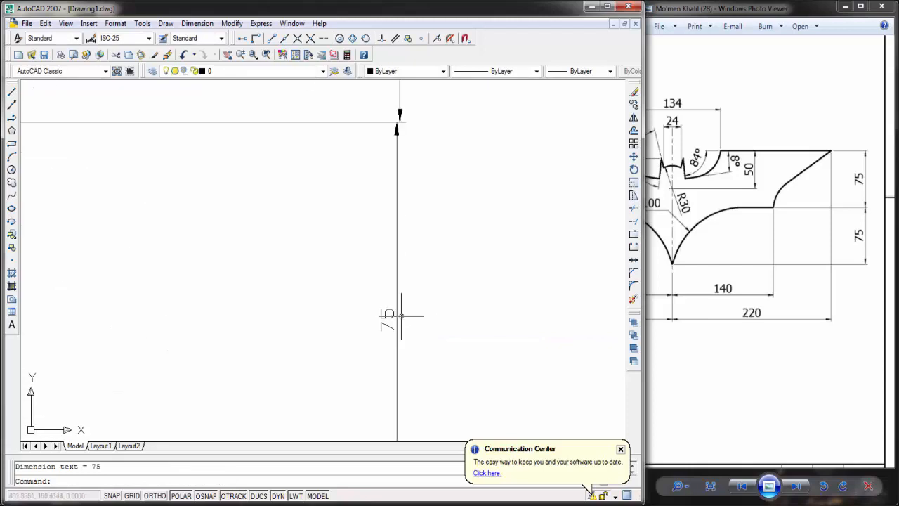
pyautogui.moveTo(793, 256); pyautogui.dragTo(847, 293)
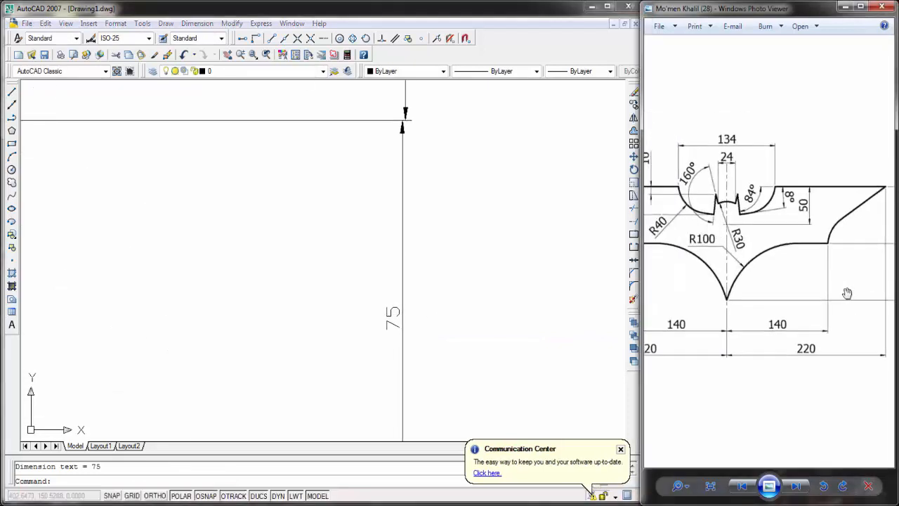
pyautogui.middleClick(367, 239)
pyautogui.middleClick(367, 239)
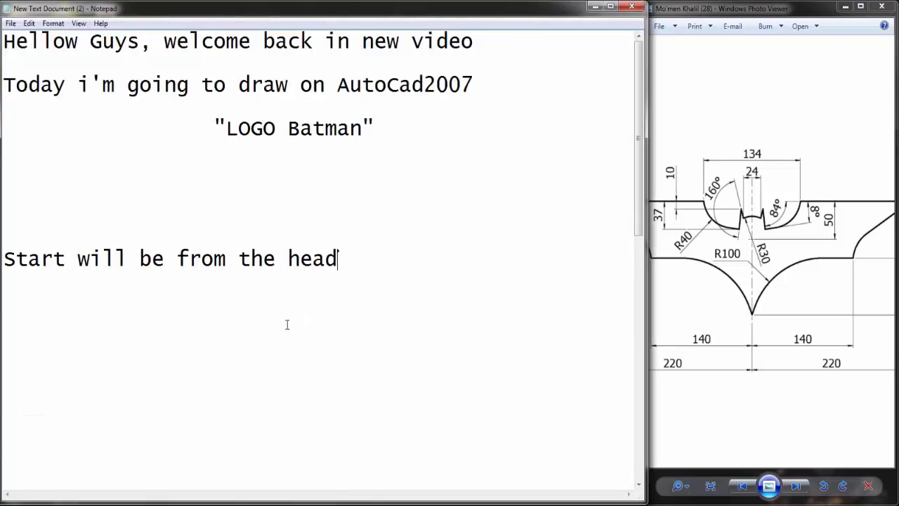
# Step: Switch to Notepad and highlight the notes on changing the drawing limits to A4 with 0,0 and 420,297
pyautogui.scroll(-5, 408, 275)
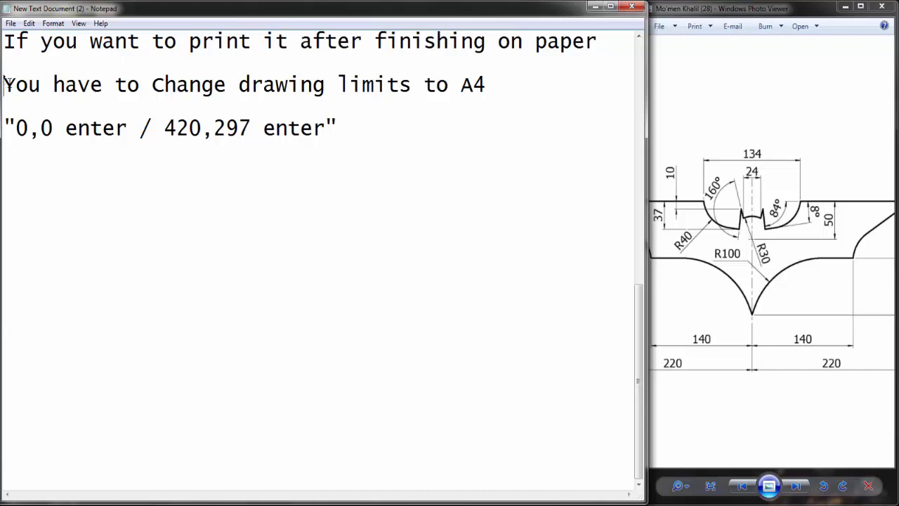
pyautogui.moveTo(9, 84); pyautogui.dragTo(487, 84)
pyautogui.click(10, 134)
pyautogui.moveTo(8, 127); pyautogui.dragTo(338, 128)
# Step: Write "Thanks for watching i hope u Enjoyed the video :D #Enjoy" below the drawing limits notes
pyautogui.click(214, 220)
pyautogui.write('Thanks for watchi')
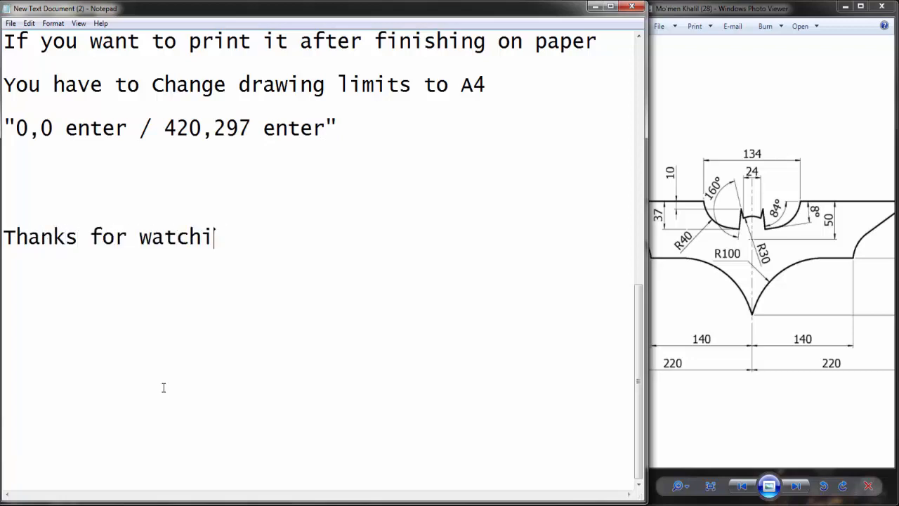
pyautogui.write('ng i hope u E')
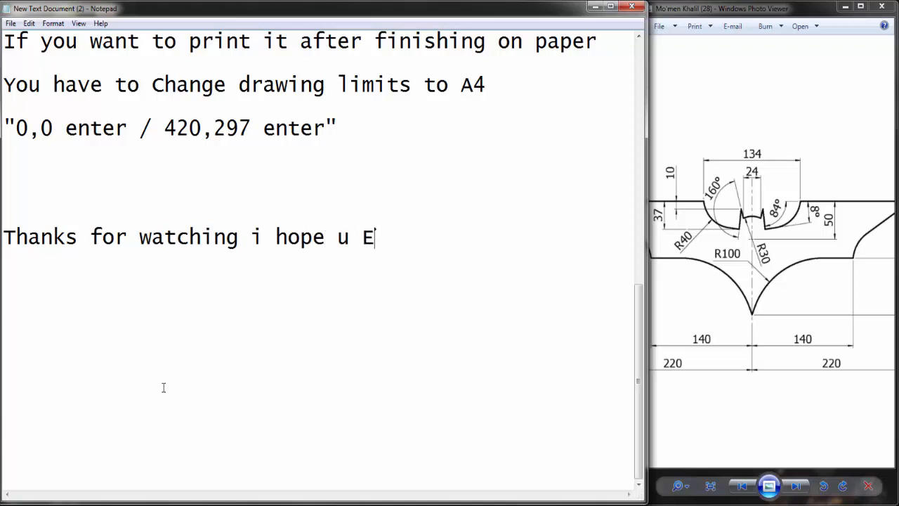
pyautogui.write('njoyed')
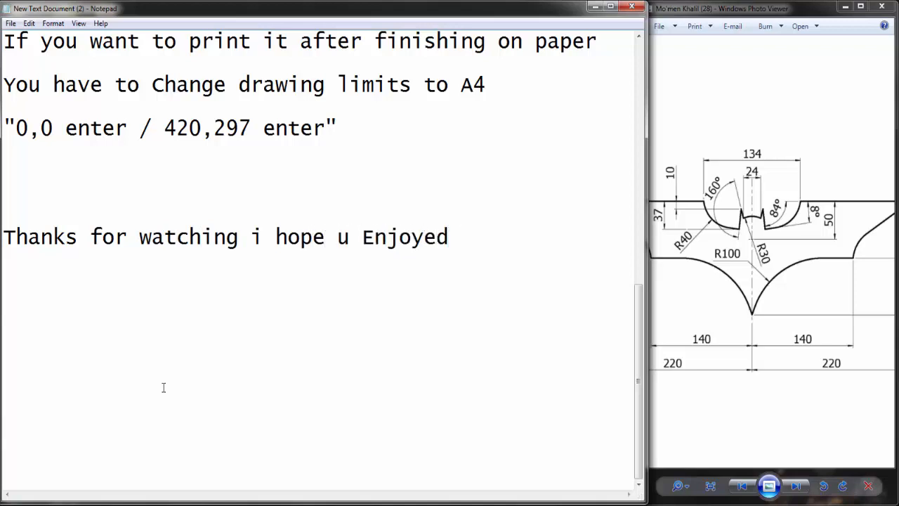
pyautogui.write(' the vi')
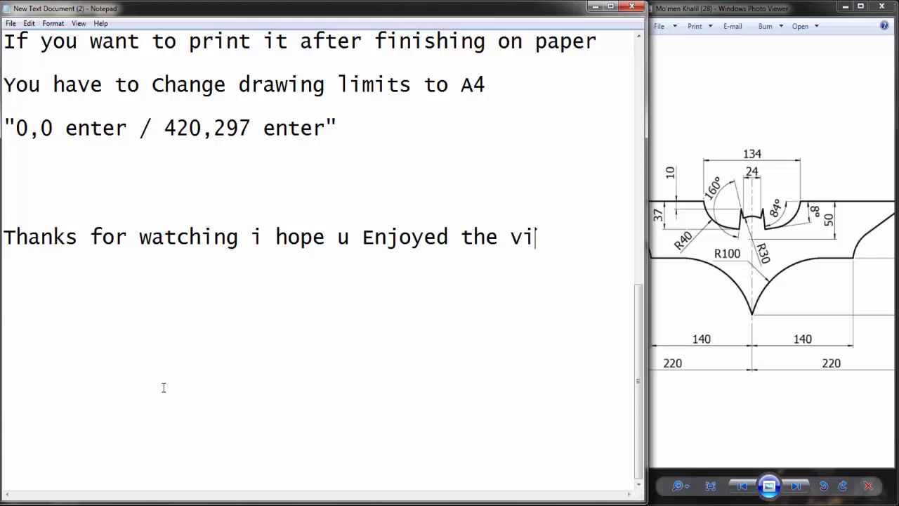
pyautogui.write('deo :D')
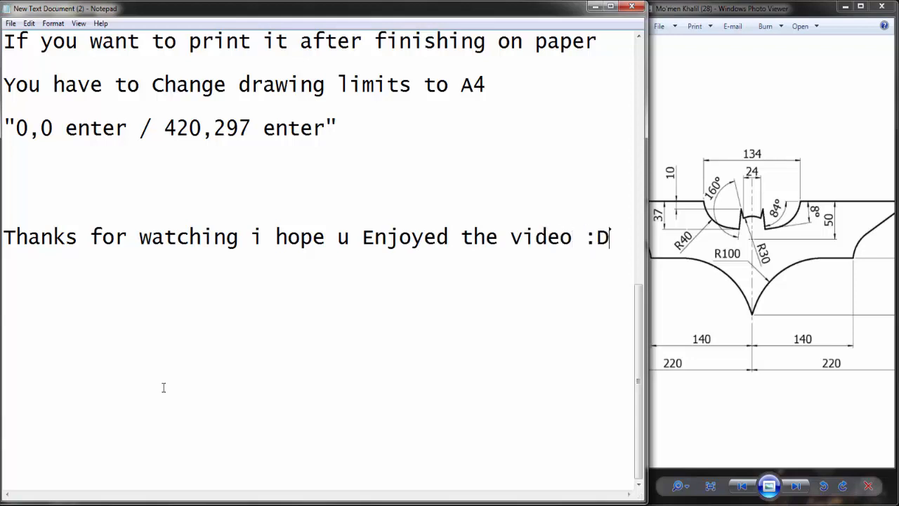
pyautogui.write(' #Enjoy')
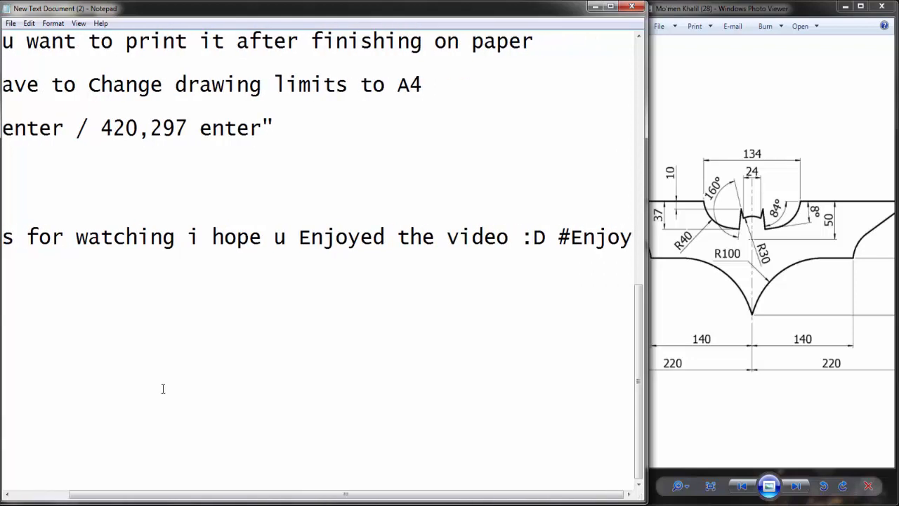